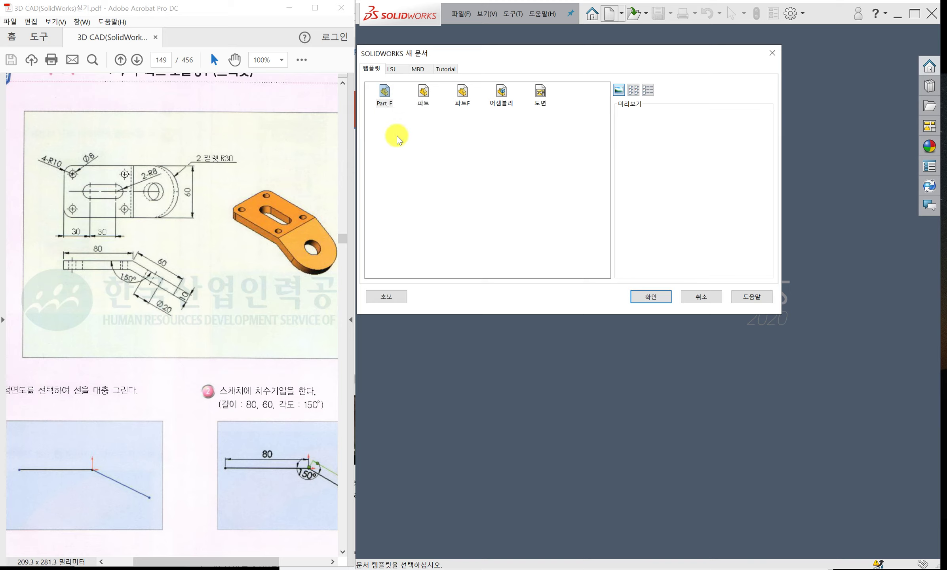
Create a new part document from the 파트 template and start a sketch on the front plane (정면).
click(423, 95)
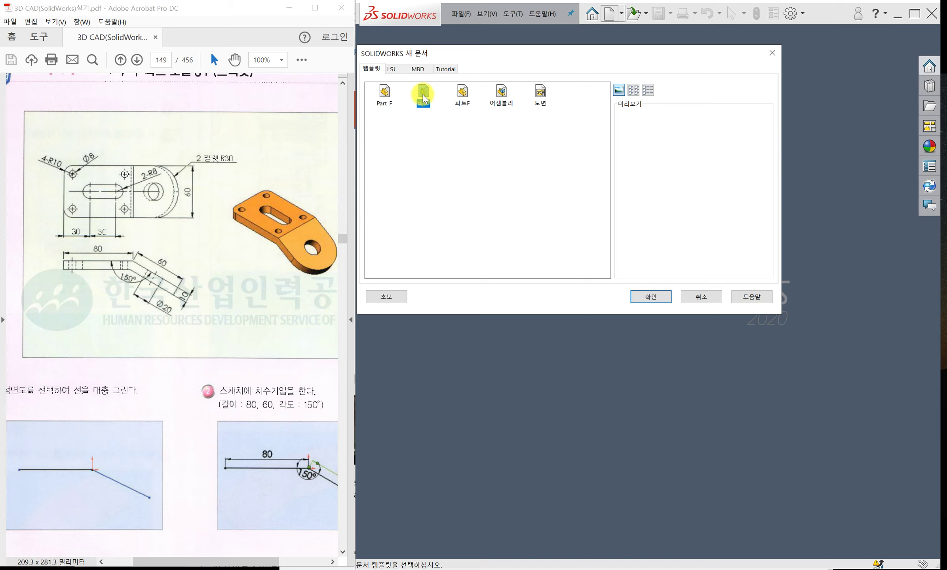
click(651, 297)
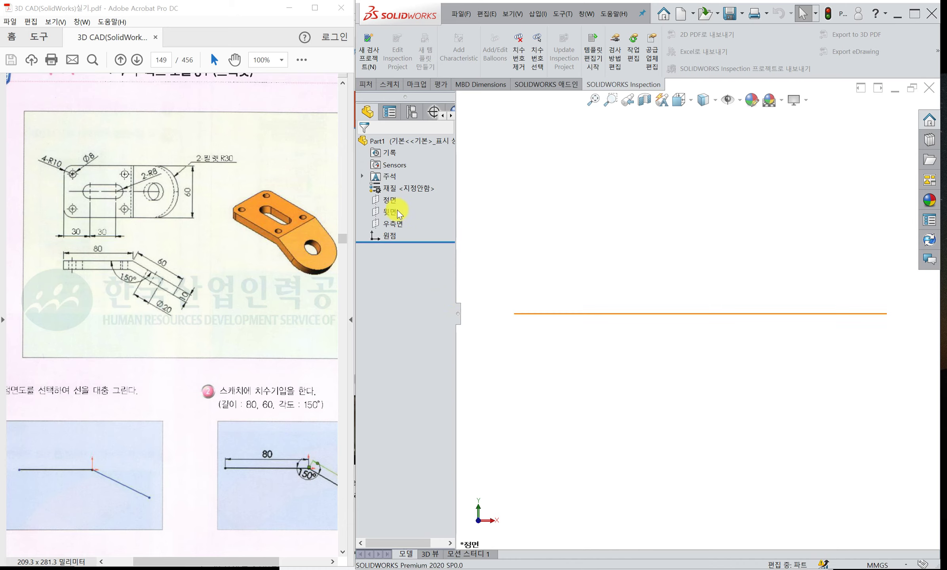
click(389, 200)
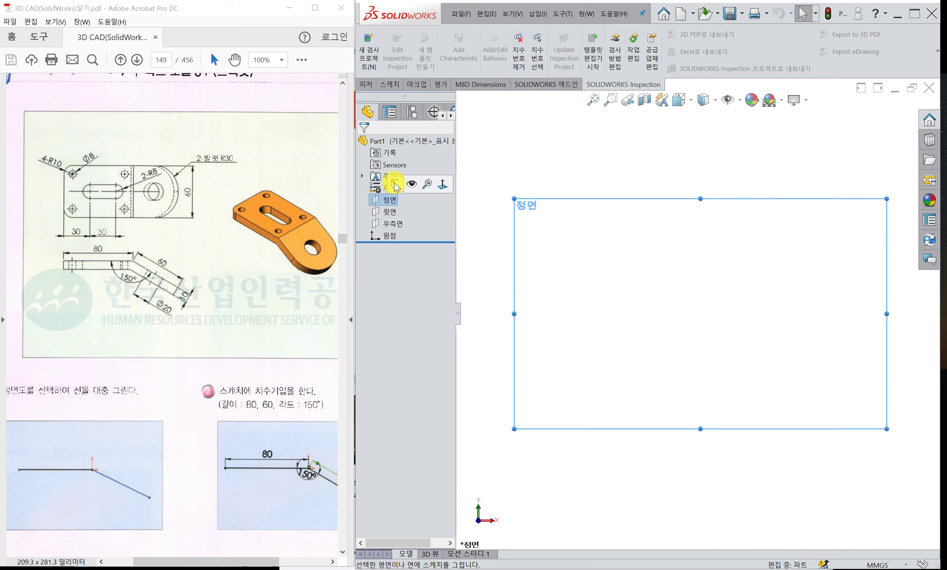
click(395, 184)
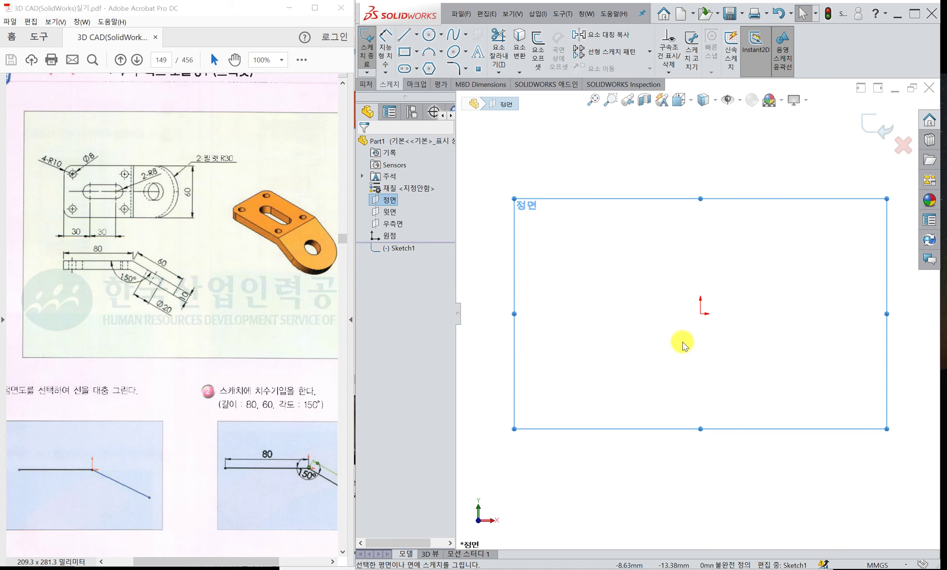
Sketch a horizontal centerline about 125 mm long passing through the origin.
click(416, 34)
click(429, 64)
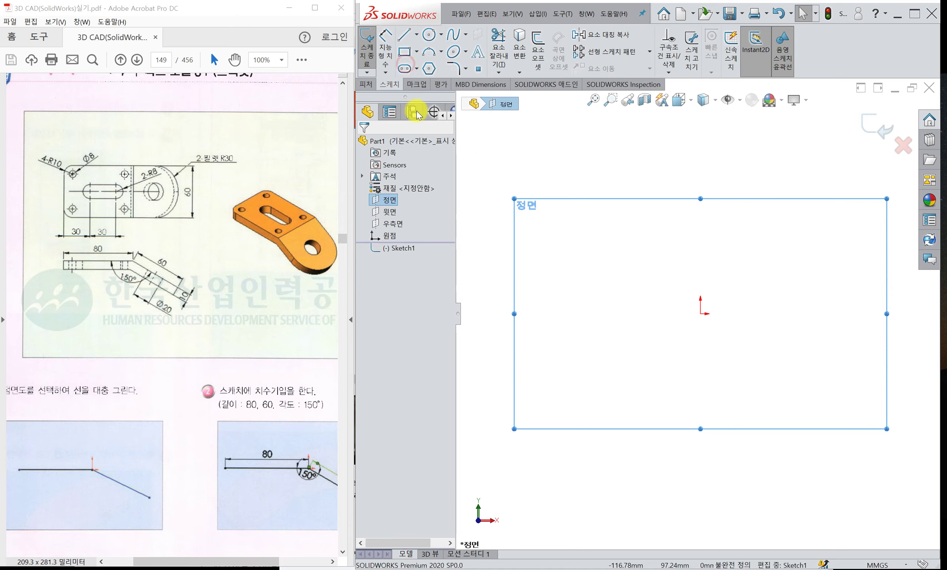
click(582, 314)
click(701, 314)
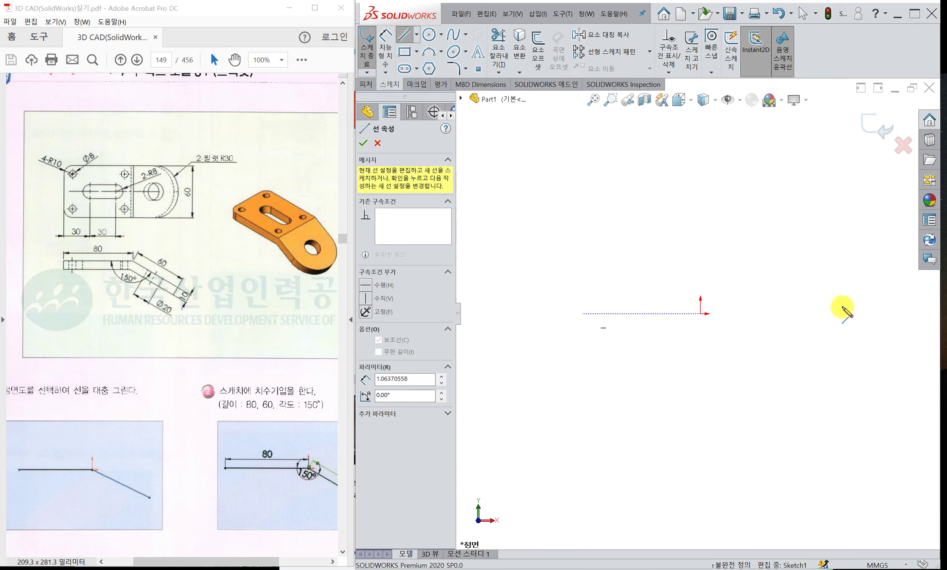
click(843, 314)
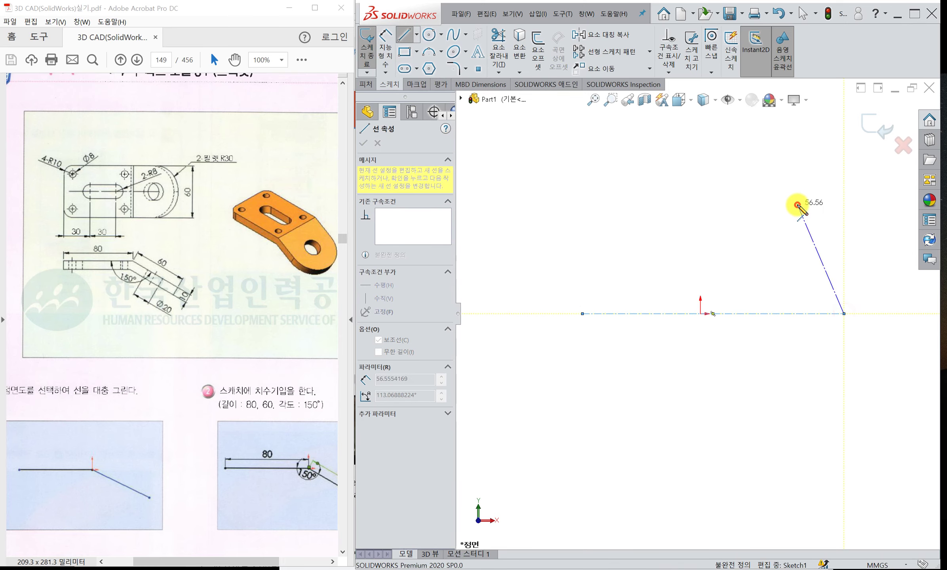
key(Escape)
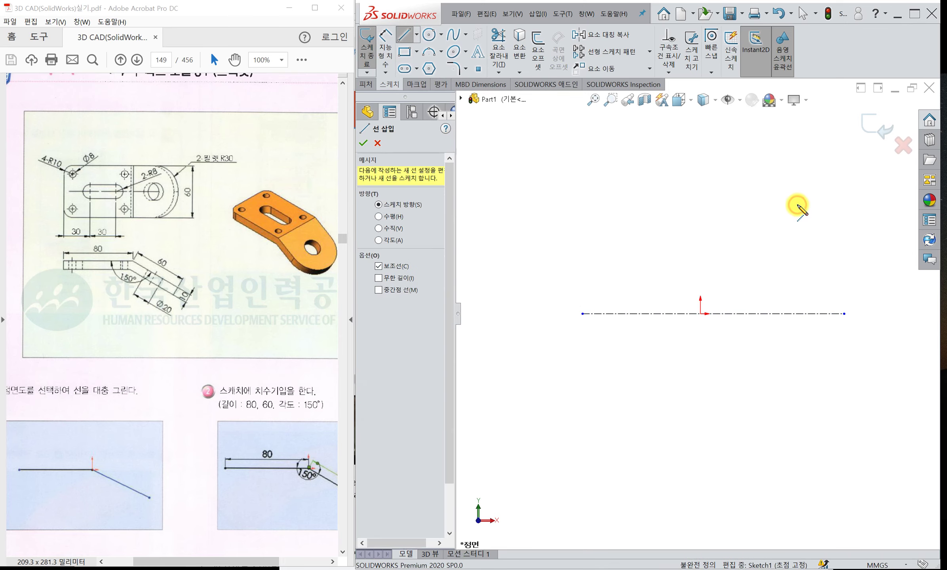
Sketch a vertical centerline through the origin and shorten its lower end, leaving it about 93 mm long.
click(700, 178)
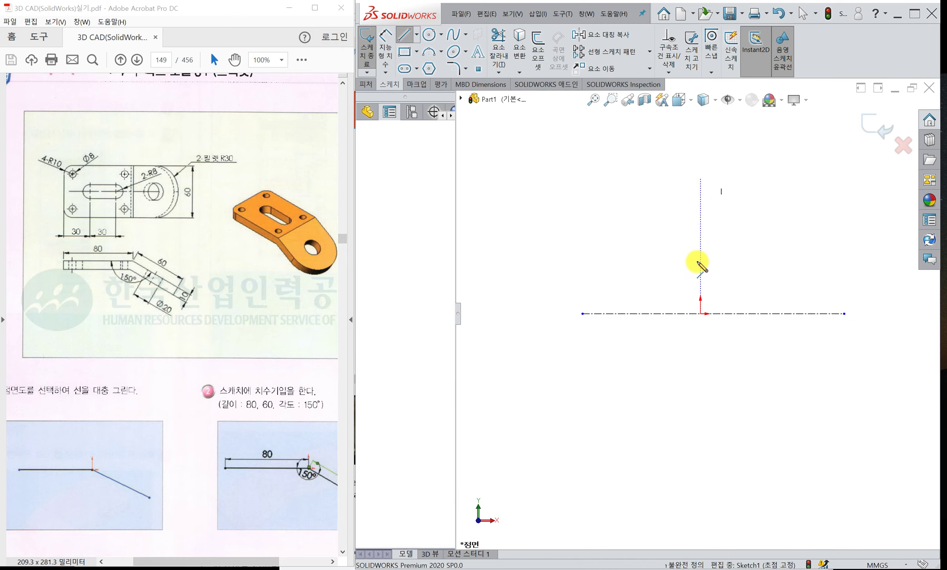
click(700, 442)
key(Escape)
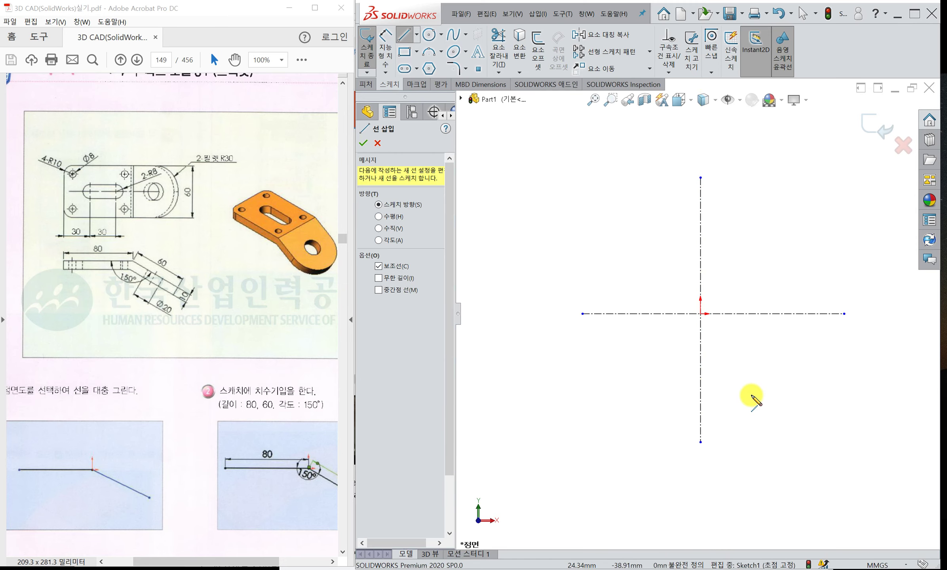
key(Escape)
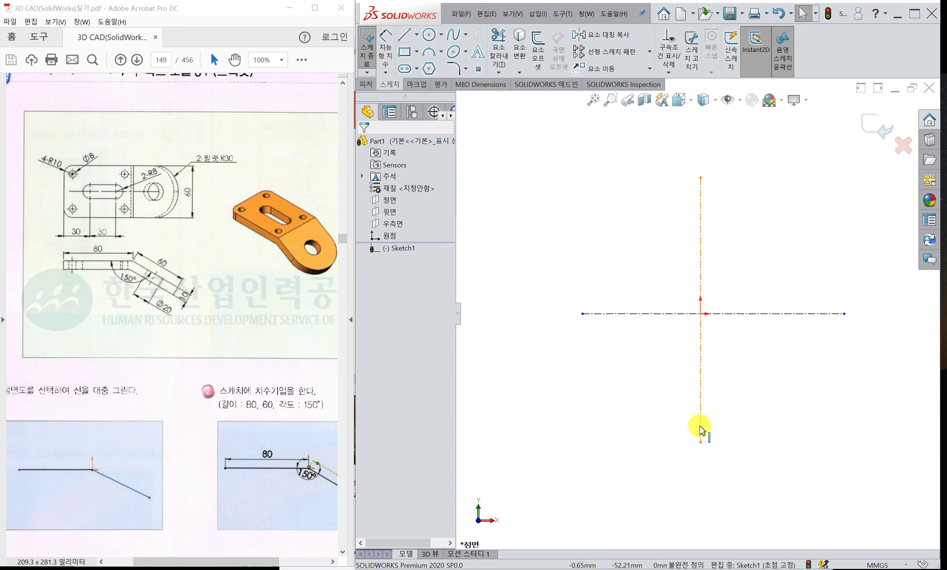
click(699, 439)
drag(697, 443, 700, 372)
click(751, 422)
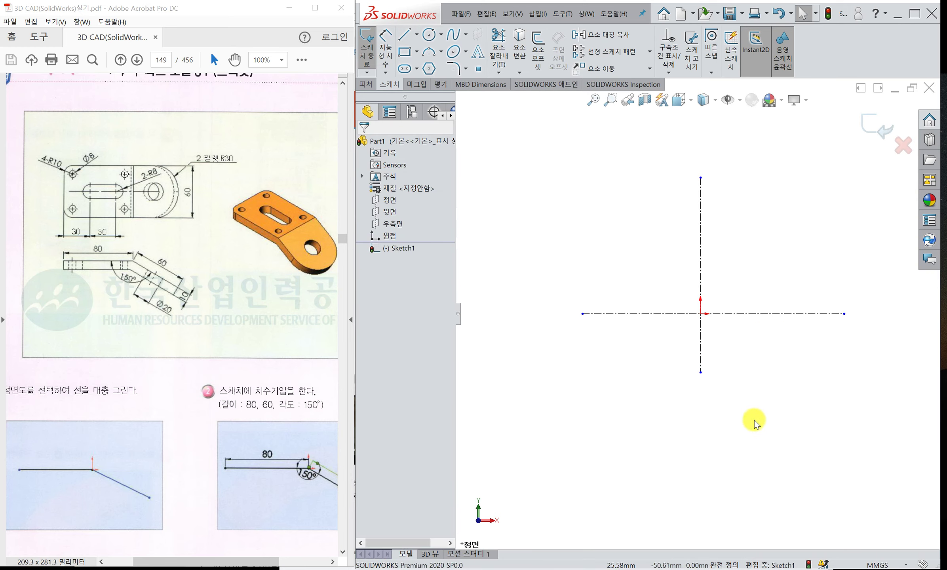
Add a midpoint relation between the vertical centerline and the origin.
click(662, 71)
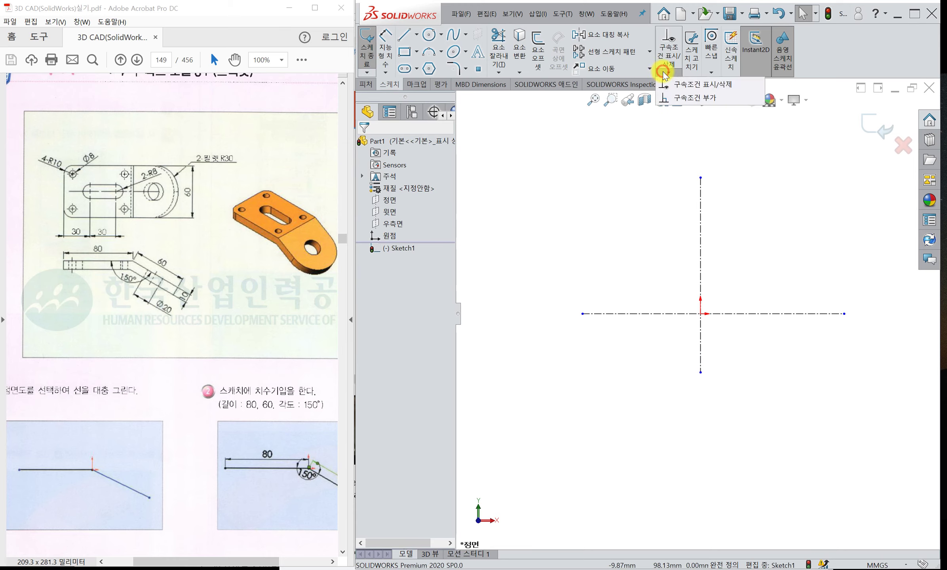
click(693, 100)
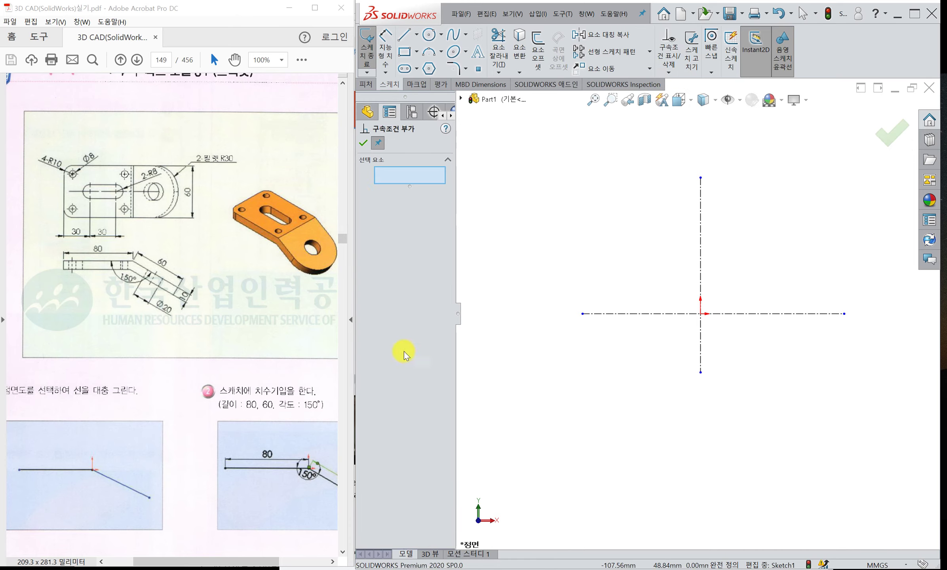
click(700, 330)
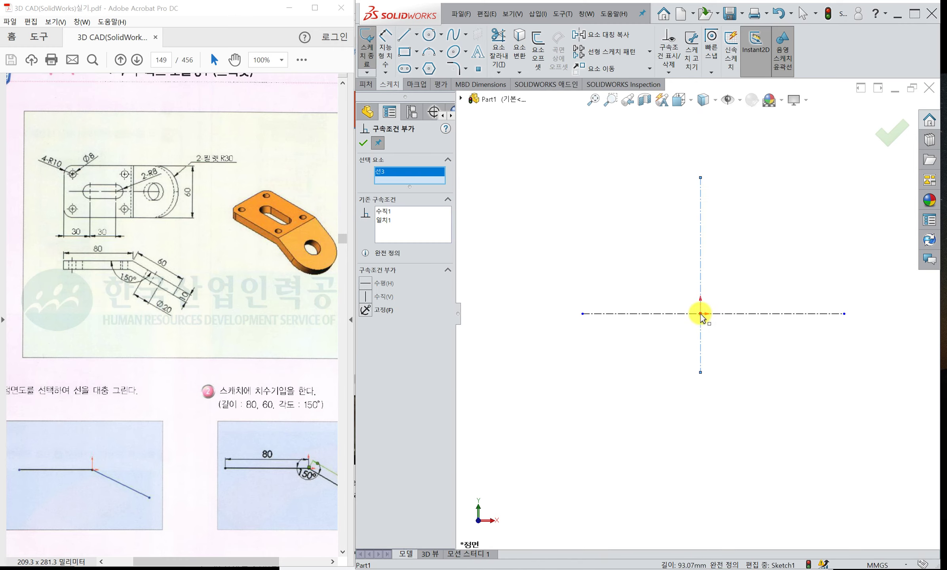
click(700, 313)
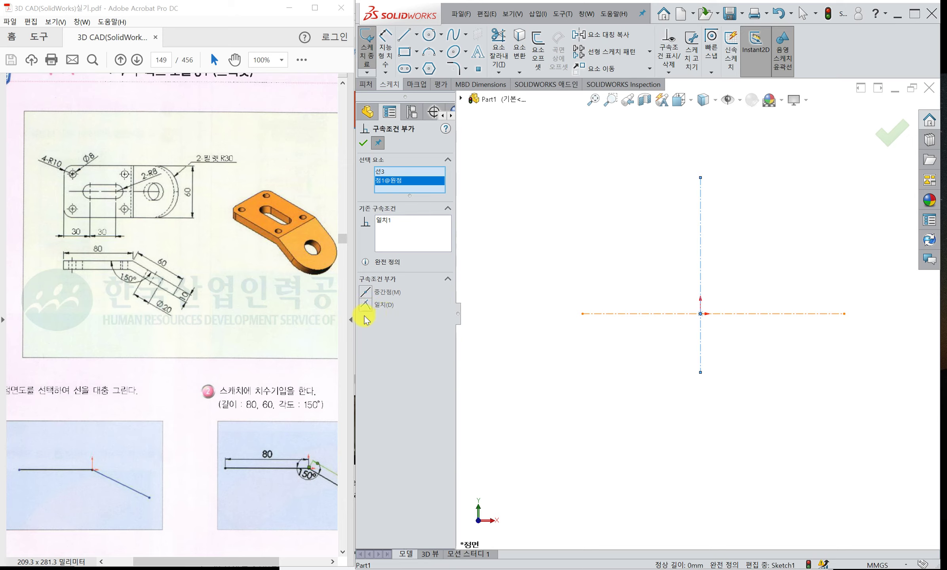
click(366, 292)
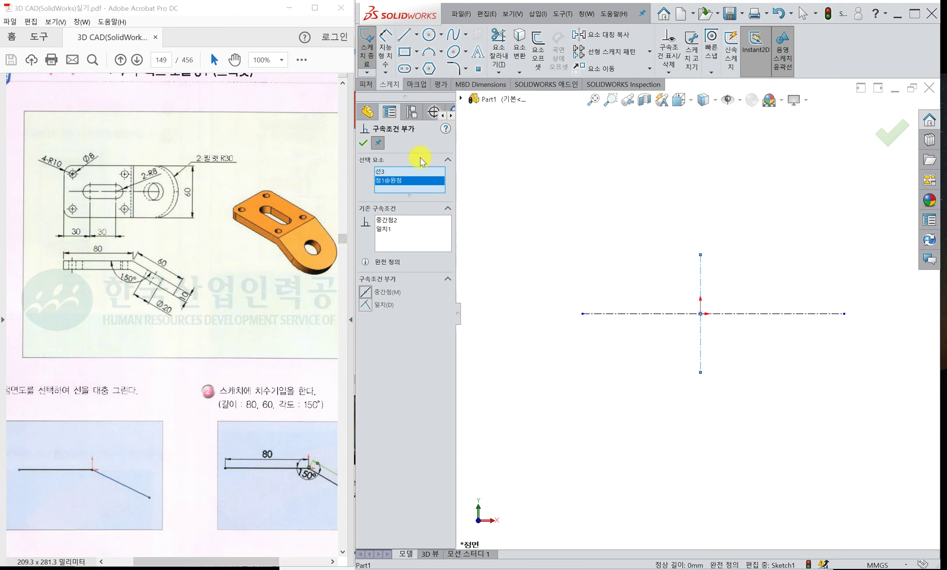
click(368, 148)
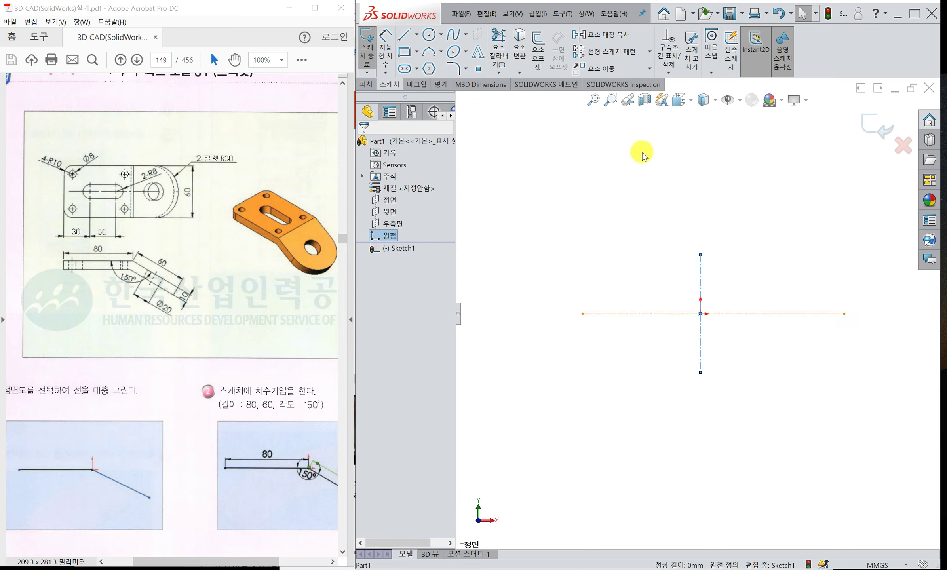
Add a midpoint relation between the horizontal centerline and the origin, keeping the line as construction geometry.
click(668, 73)
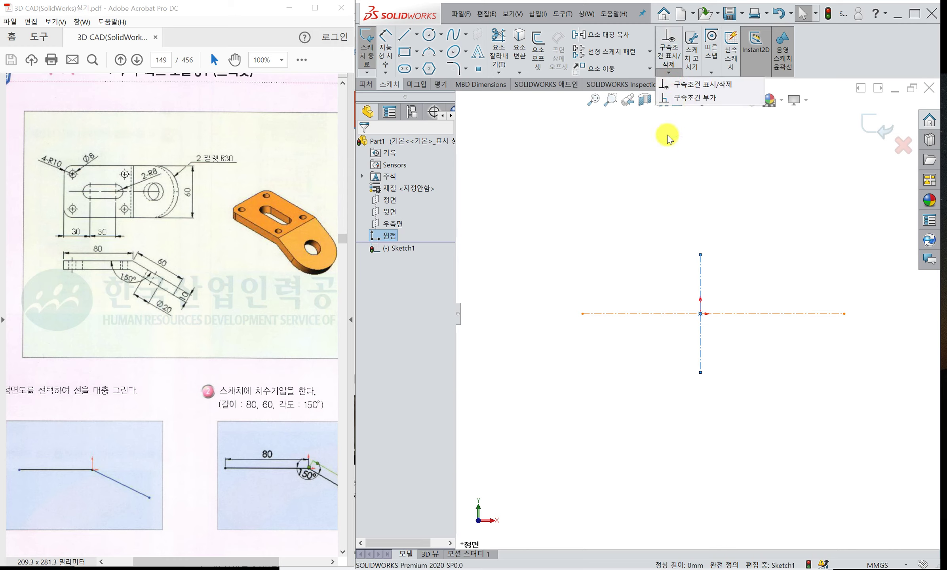
click(583, 280)
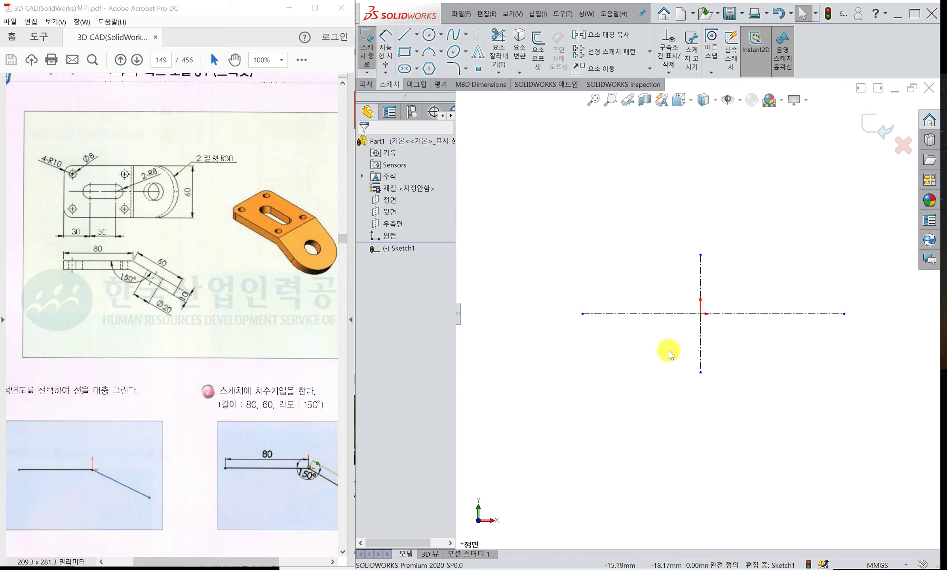
click(668, 316)
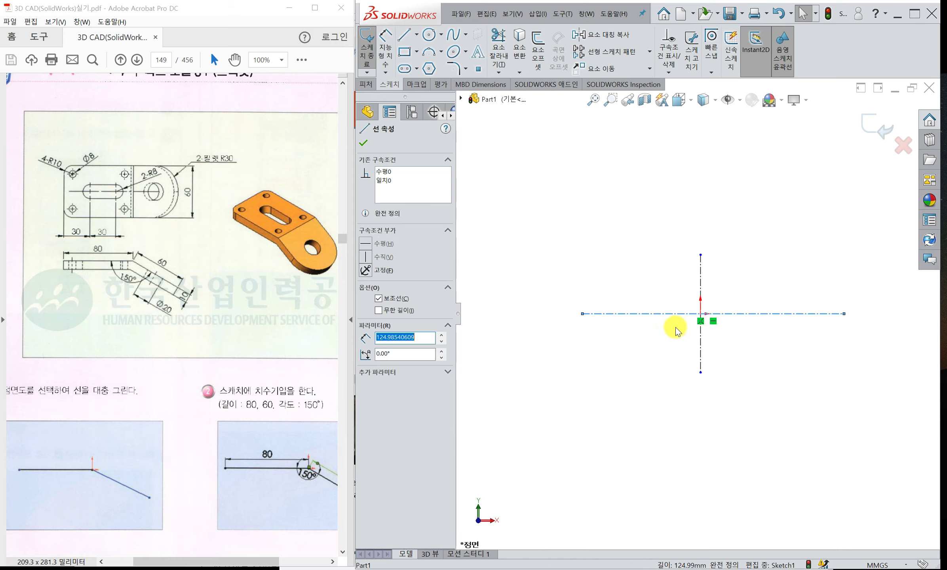
ctrl+click(701, 314)
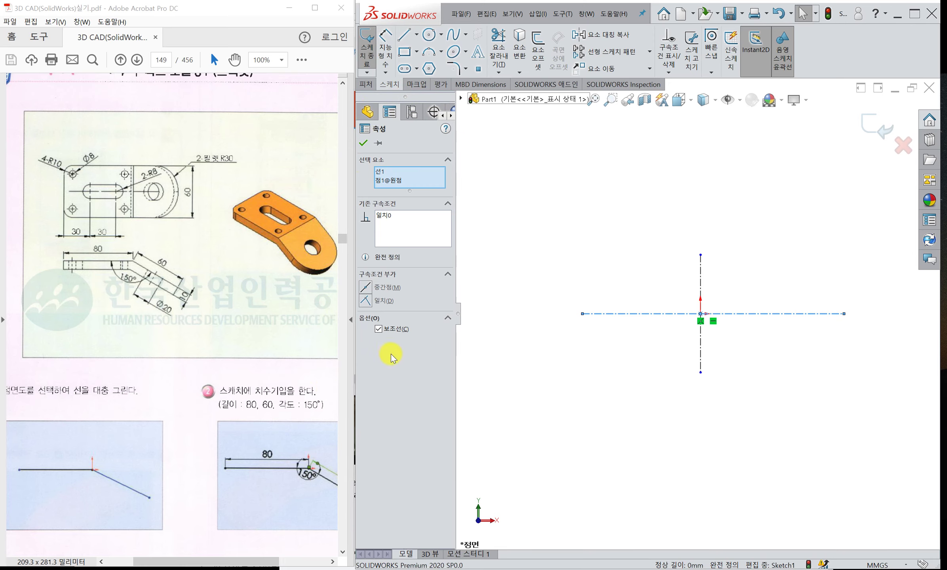
click(367, 284)
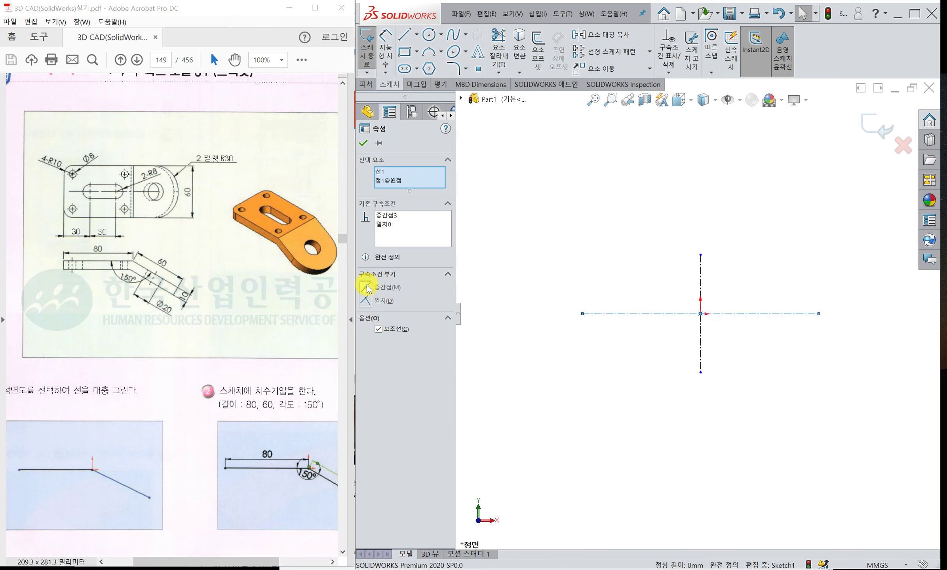
click(380, 331)
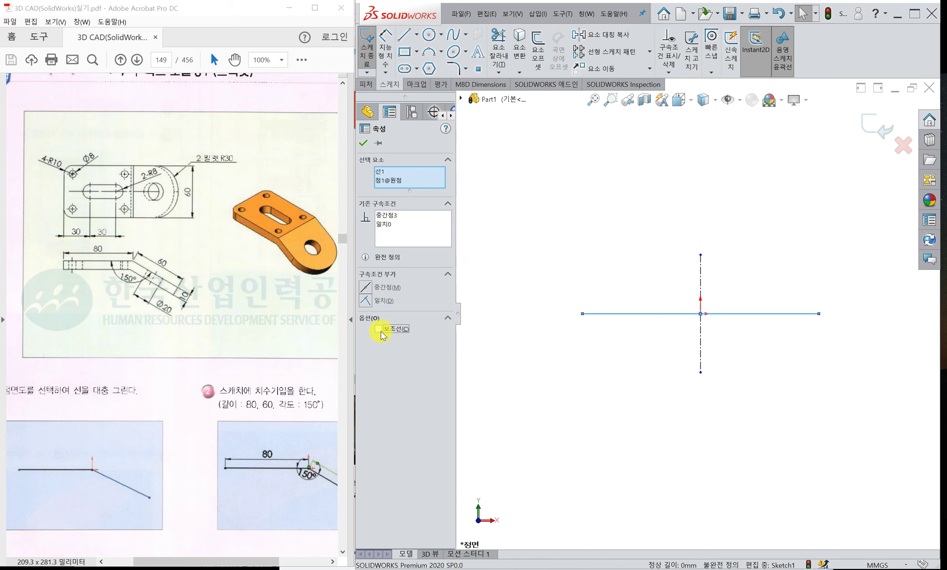
click(378, 329)
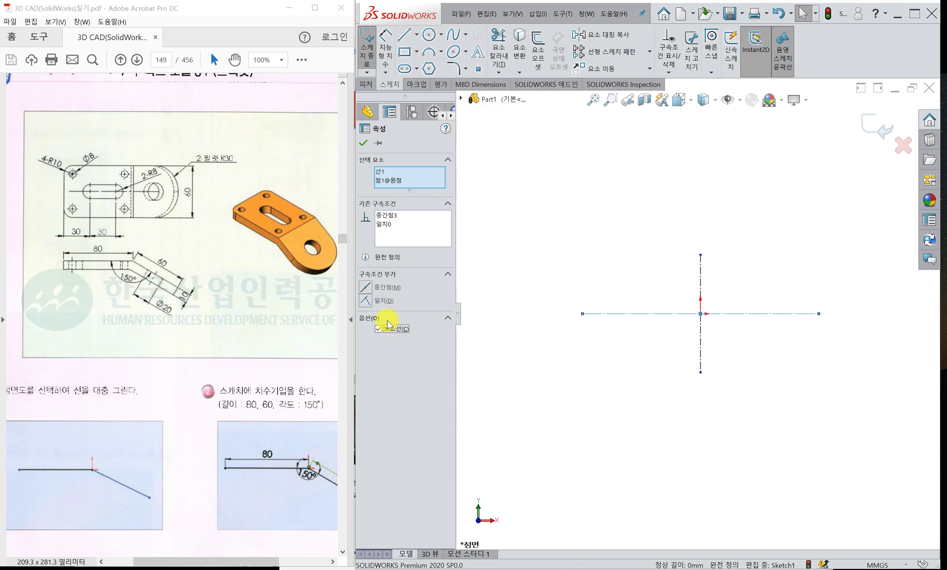
click(661, 378)
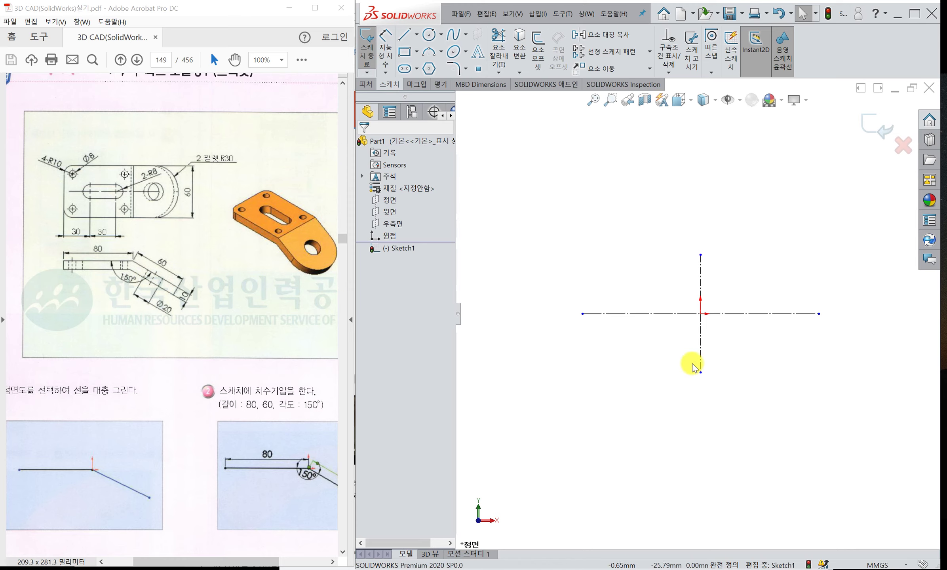
Set the horizontal centerline's length to 150 mm.
click(665, 315)
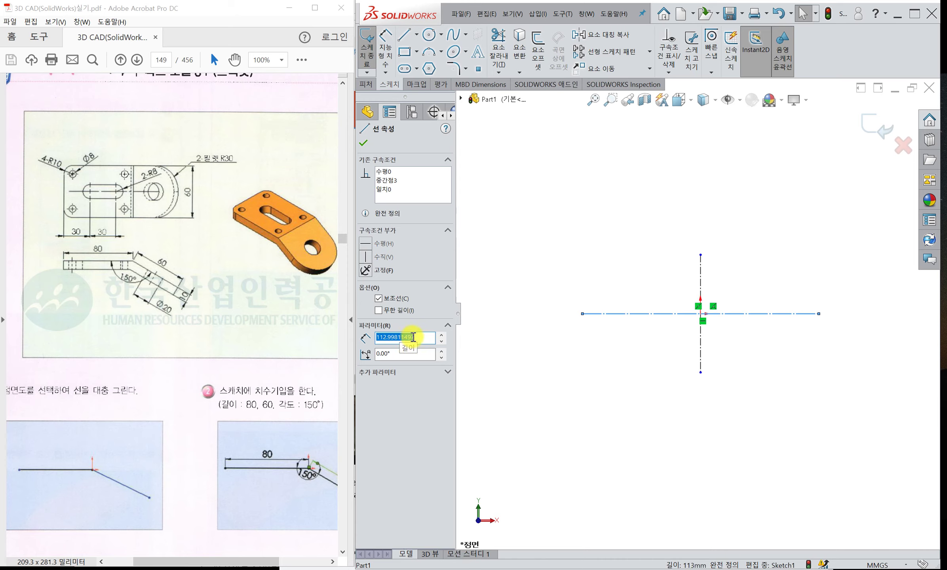
text(150)
key(Return)
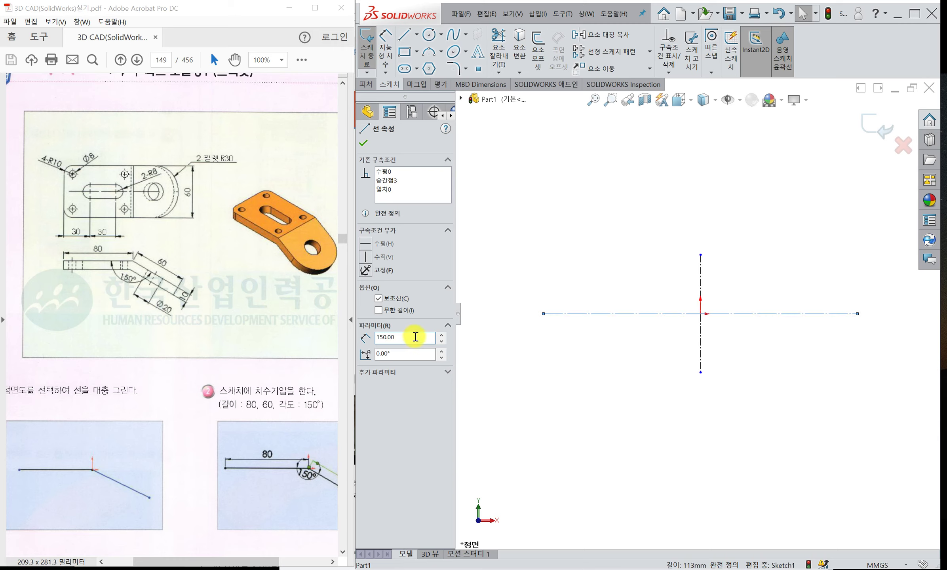
click(536, 402)
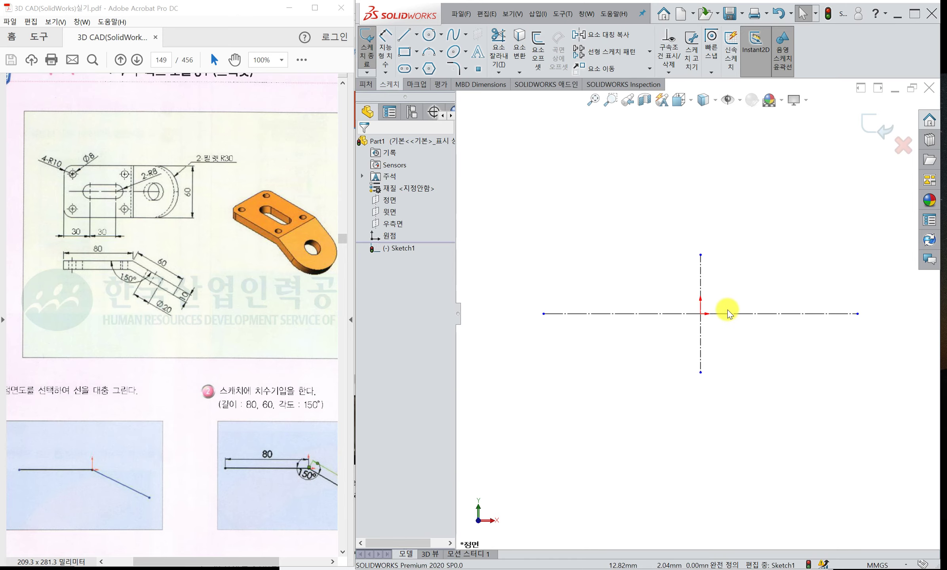
Sketch a solid line about 55 mm long along the horizontal centerline to the origin, continuing with a line sloping down to the right.
click(402, 38)
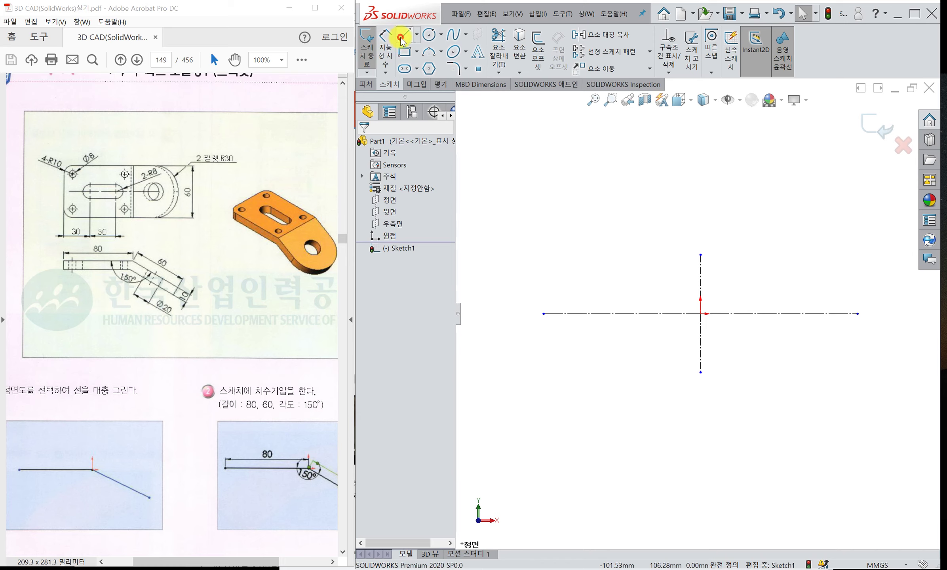
mouse_move(585, 314)
mouse_down()
mouse_move(687, 323)
mouse_move(700, 314)
mouse_up()
click(700, 314)
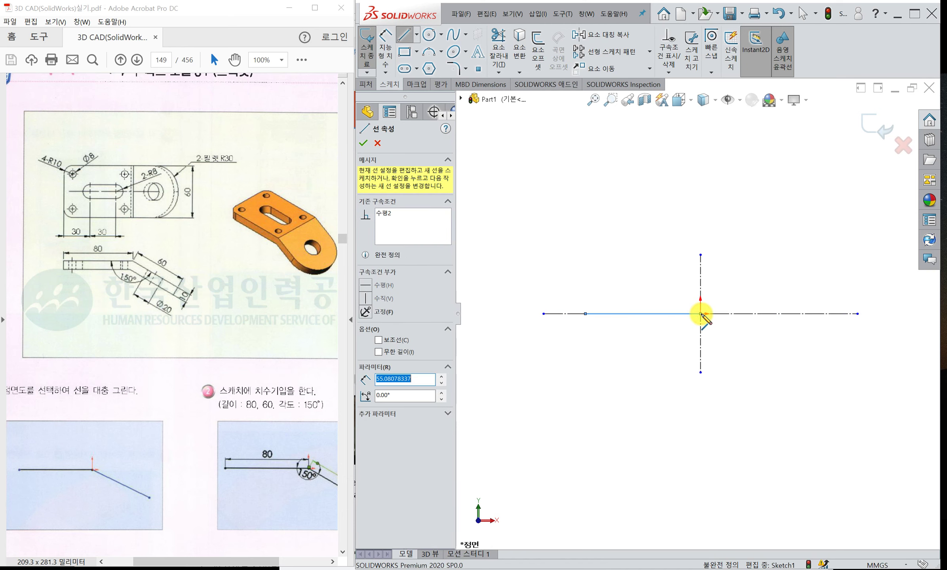
click(837, 359)
double_click(816, 384)
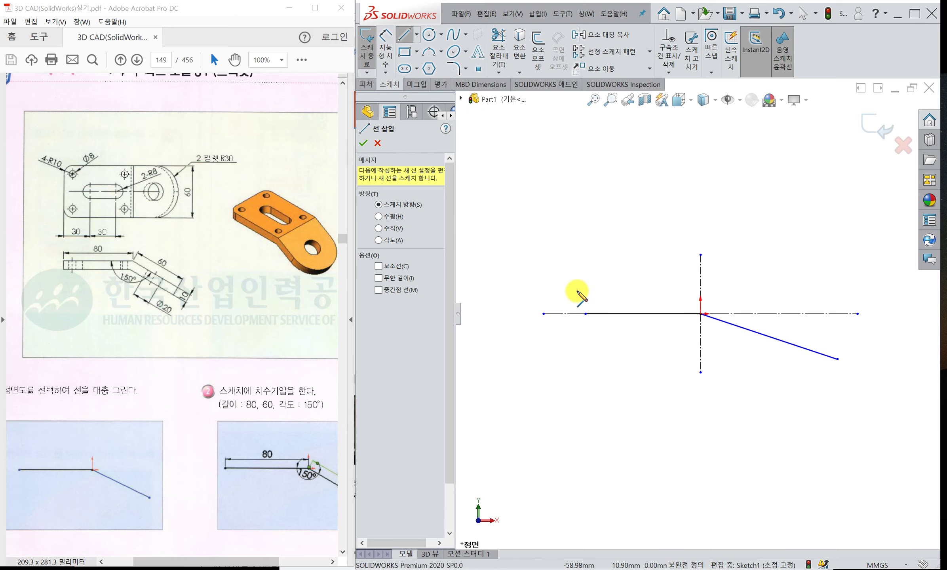
key(Escape)
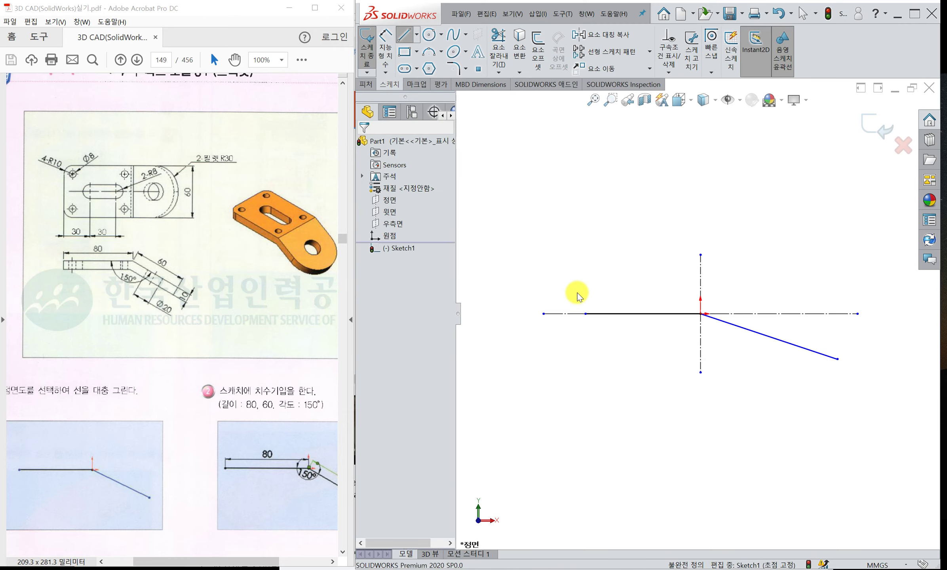
click(614, 315)
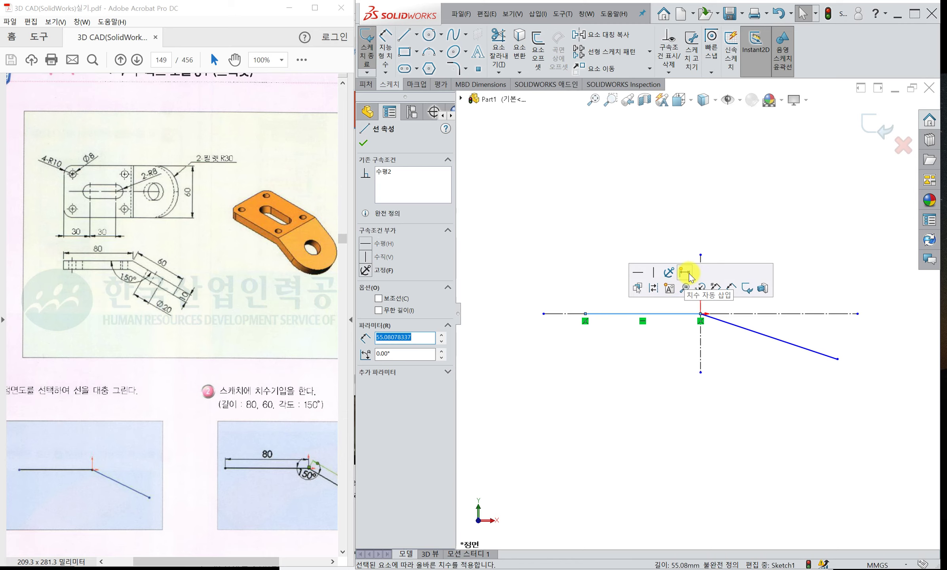
click(609, 211)
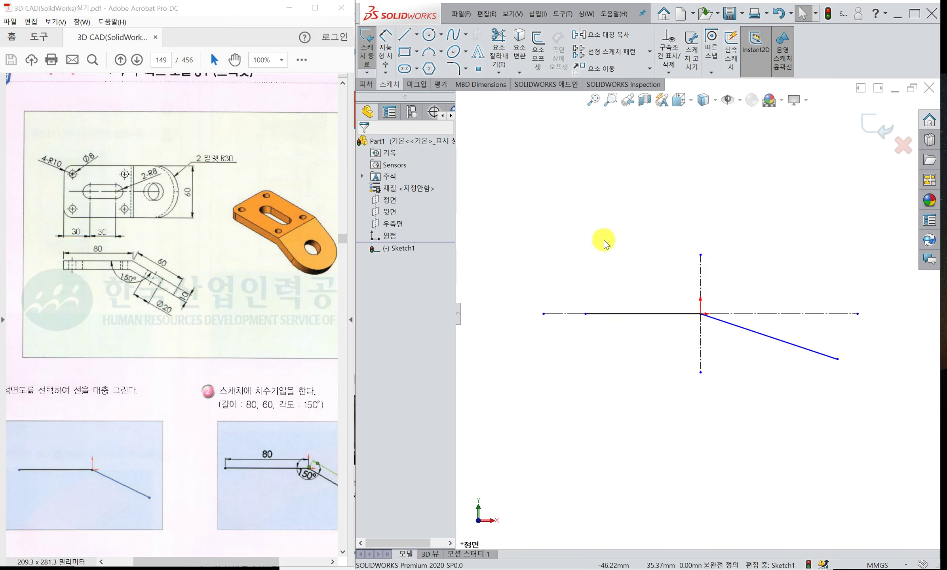
right_drag(604, 241, 607, 217)
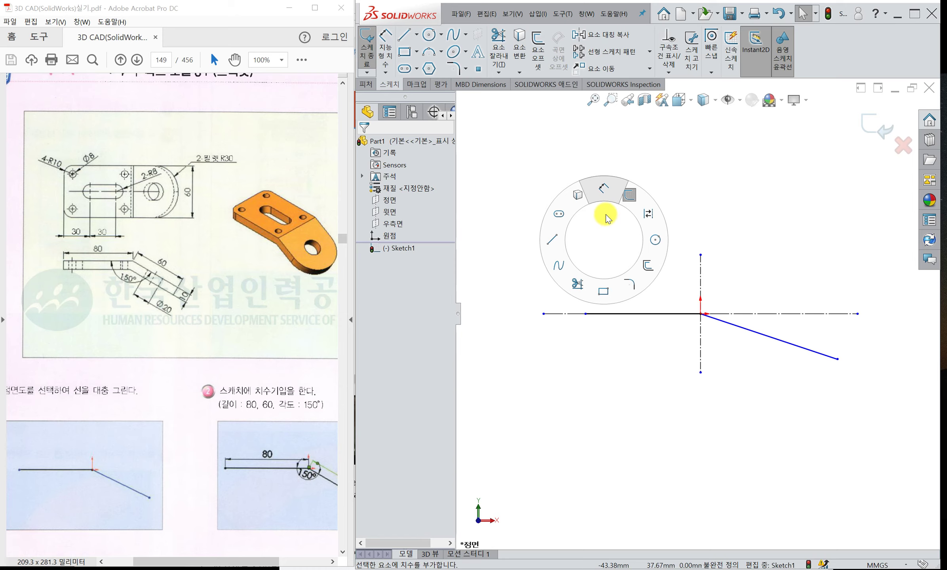
right_drag(607, 217, 608, 217)
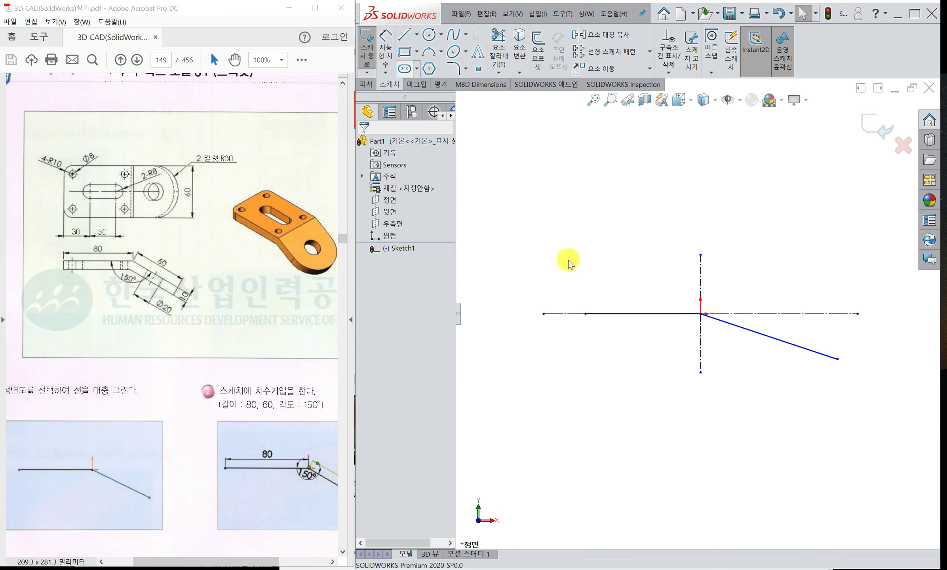
right_drag(618, 257, 614, 209)
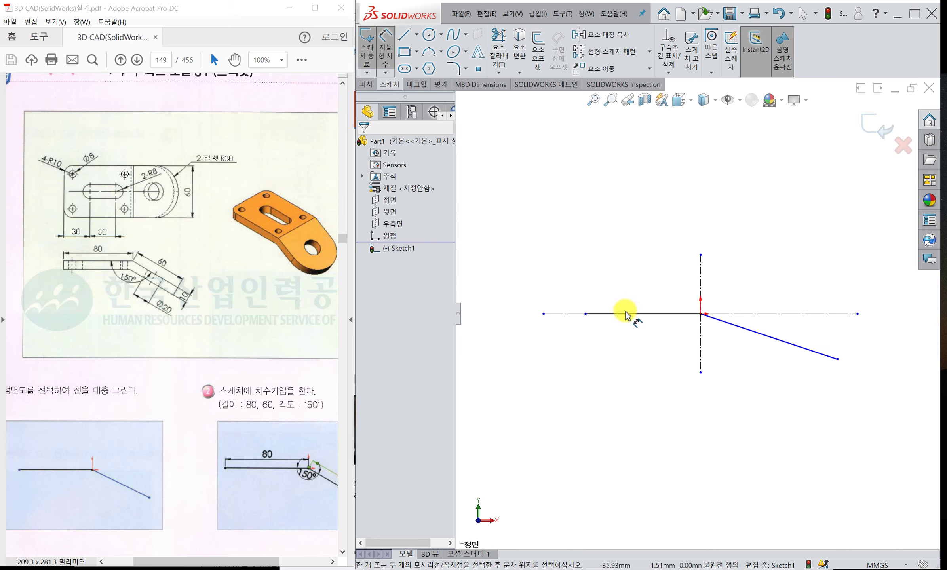
key(Escape)
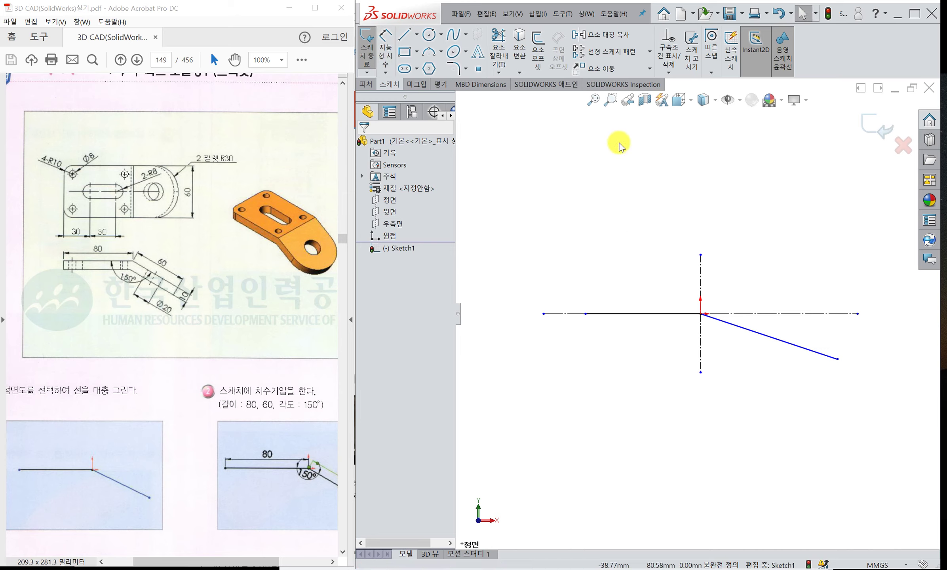
Dimension the solid horizontal line and set its length to 80 mm.
click(387, 55)
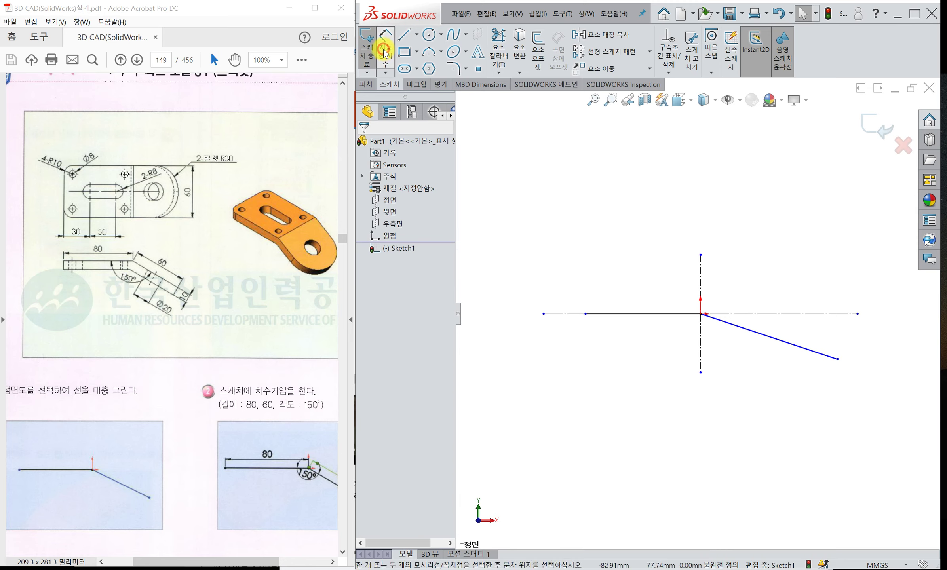
click(627, 314)
click(627, 287)
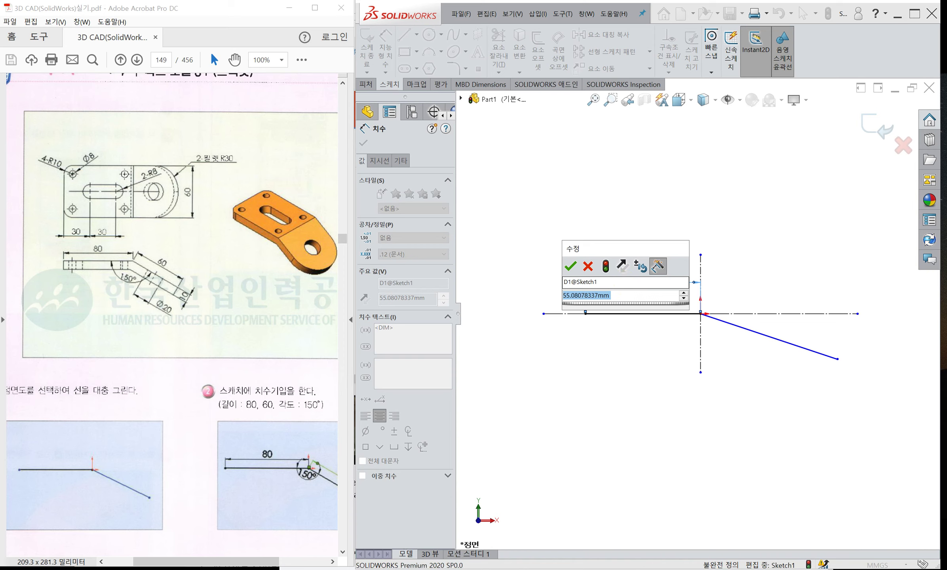
text(80)
key(Return)
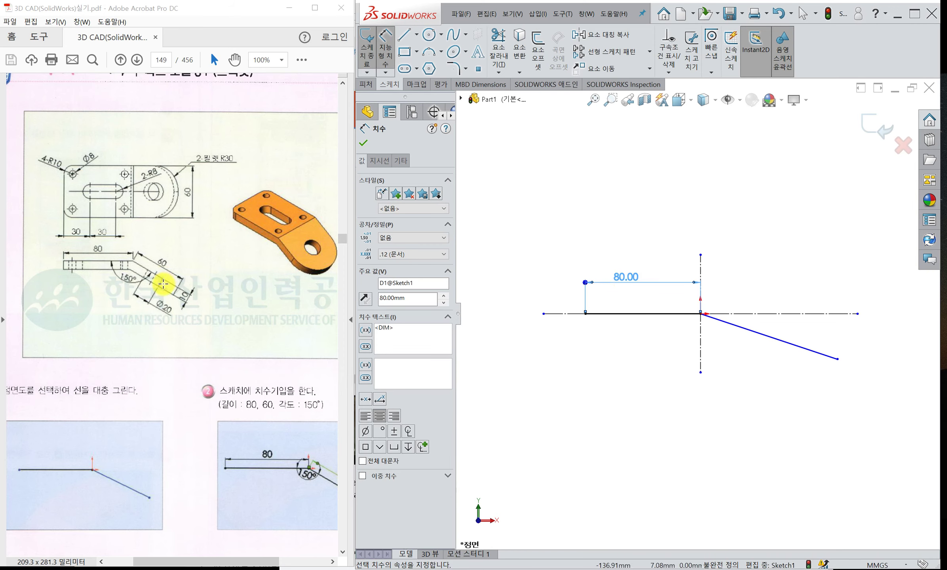
Dimension the sloping line along its own direction and set its length to 60 mm.
click(772, 338)
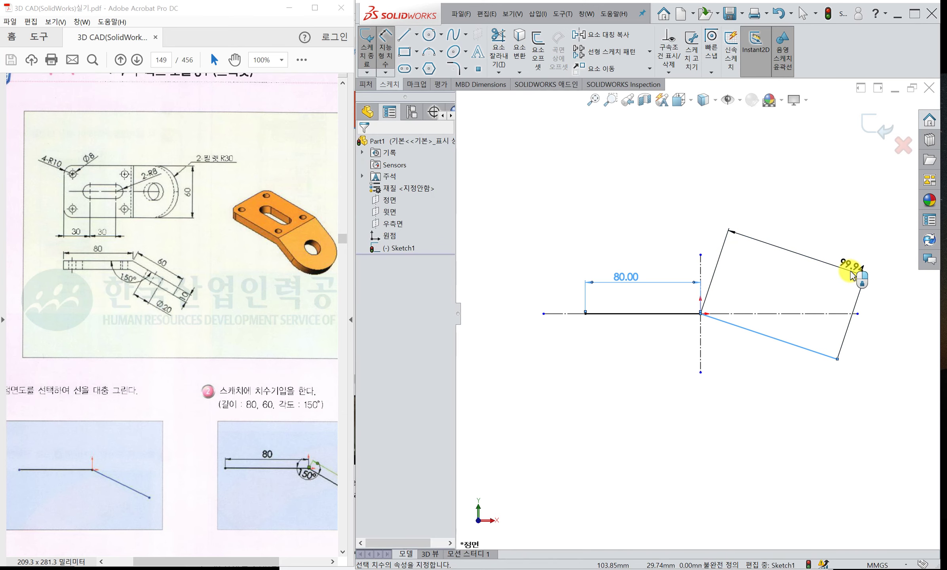
click(851, 276)
text(60)
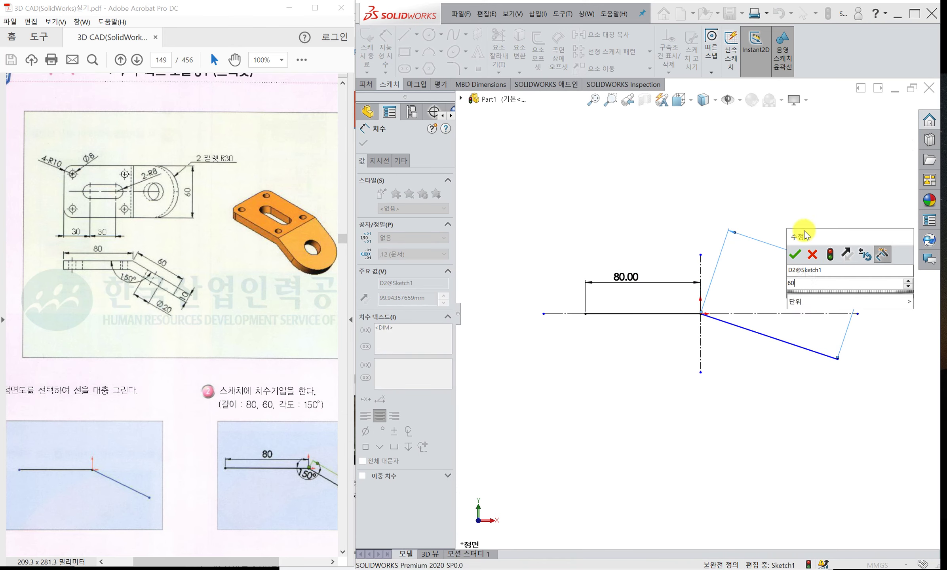
key(Return)
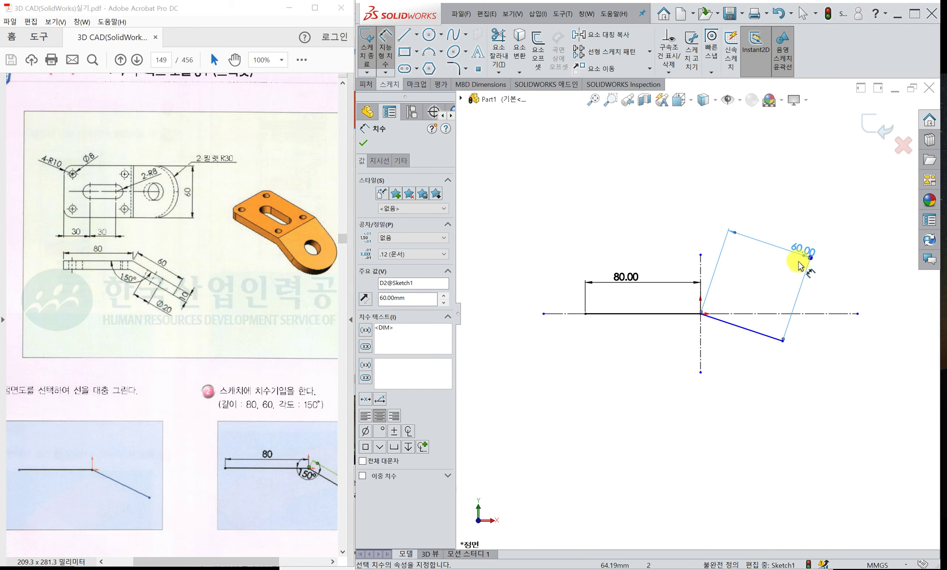
Set the lower angle between the solid horizontal line and the sloping line to 150°, and finish dimensioning.
click(654, 315)
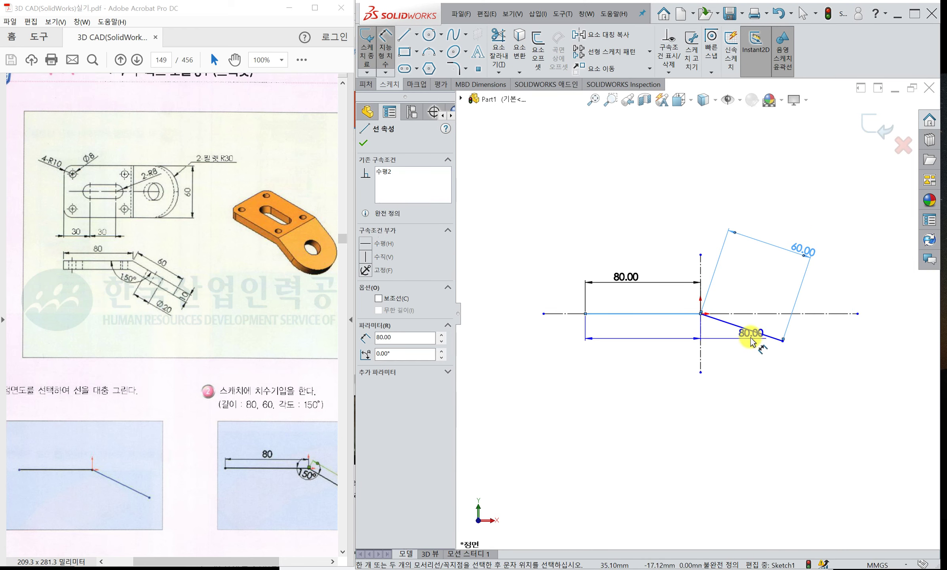
click(748, 330)
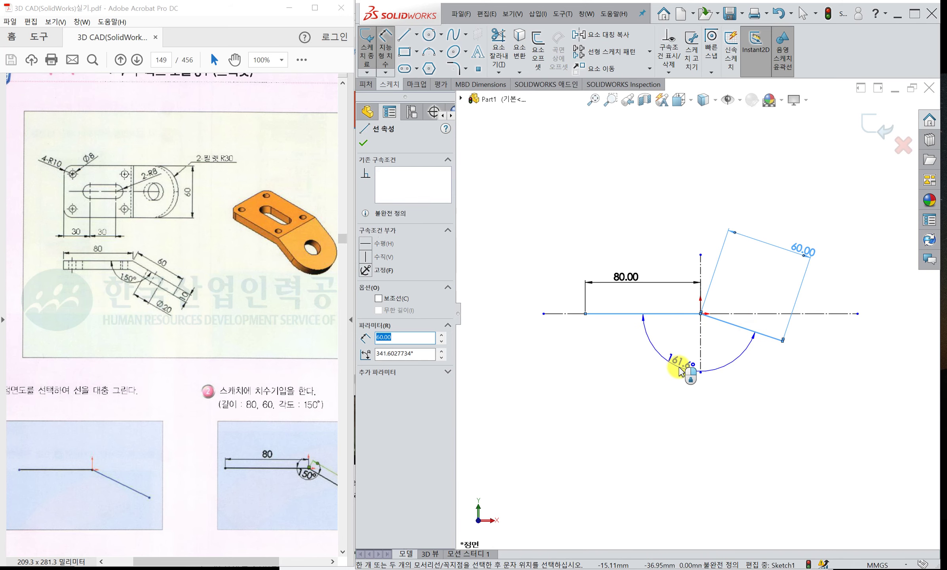
click(680, 371)
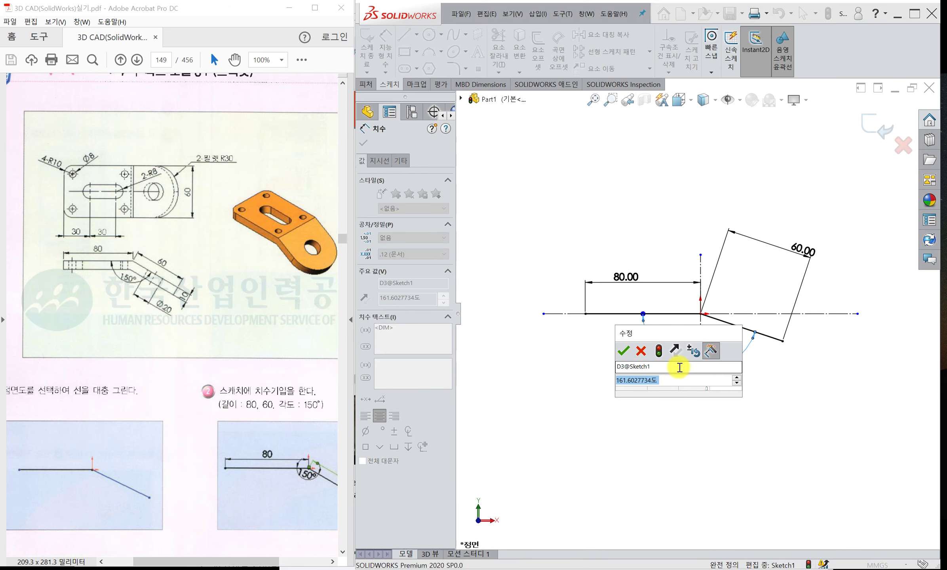
text(150)
key(Return)
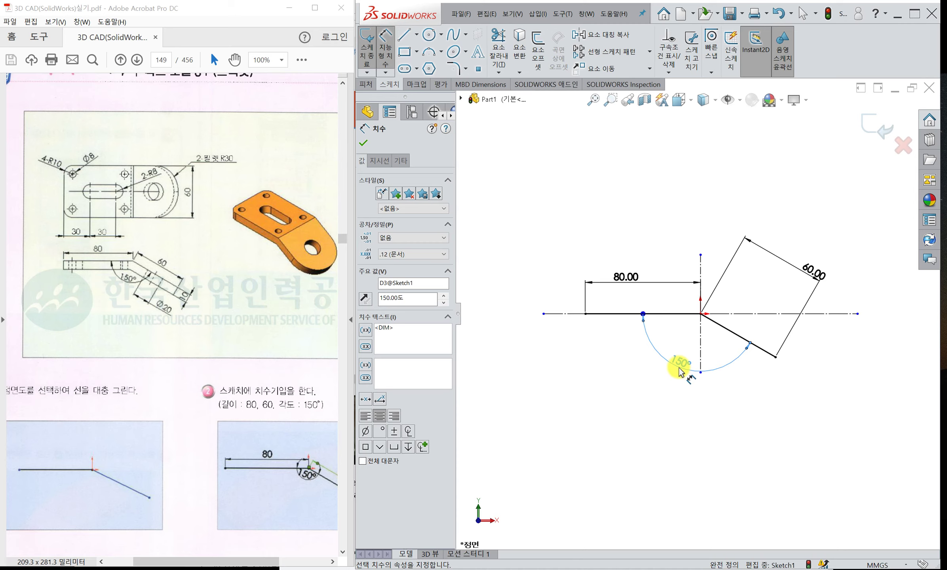
click(364, 144)
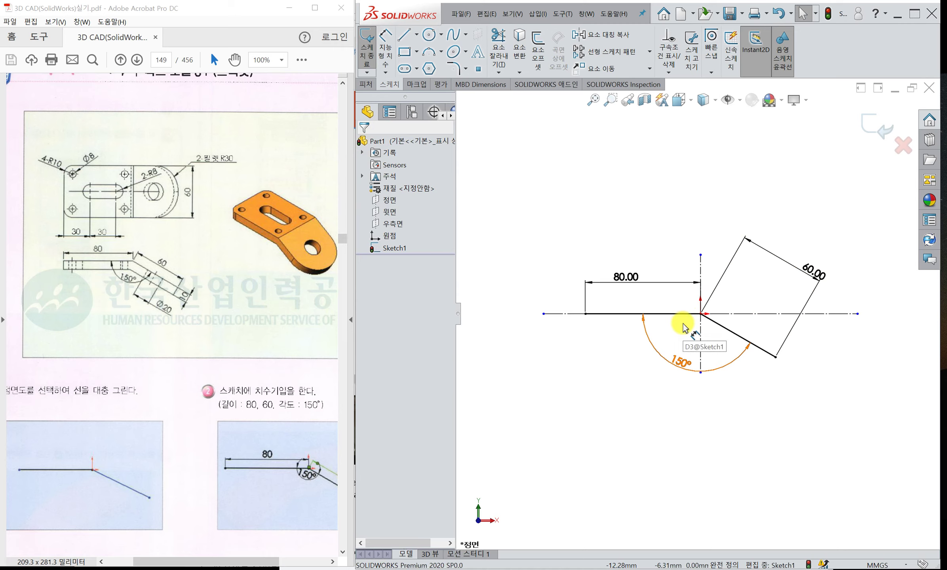
Offset the chained two-line profile by 10 mm towards its underside, with the offset dimension added.
click(539, 47)
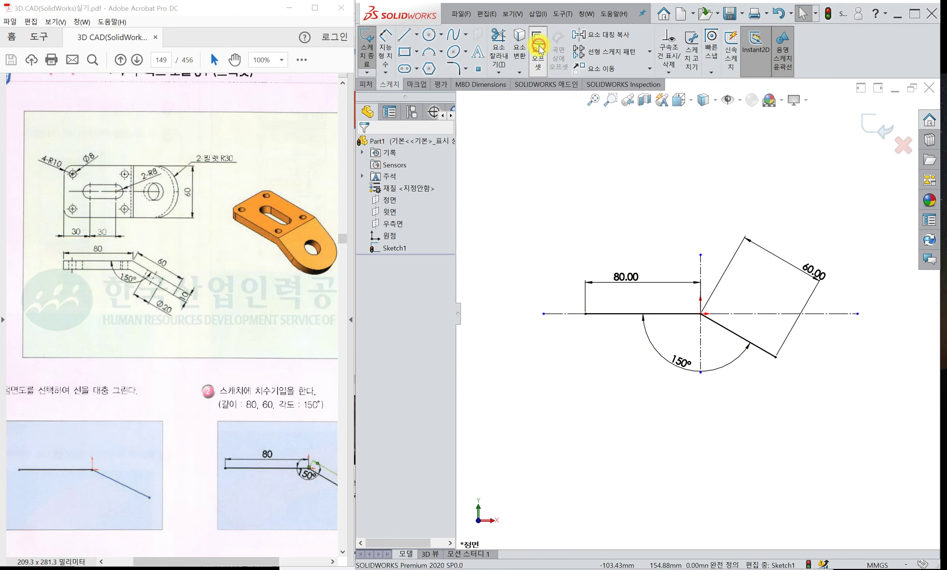
click(635, 314)
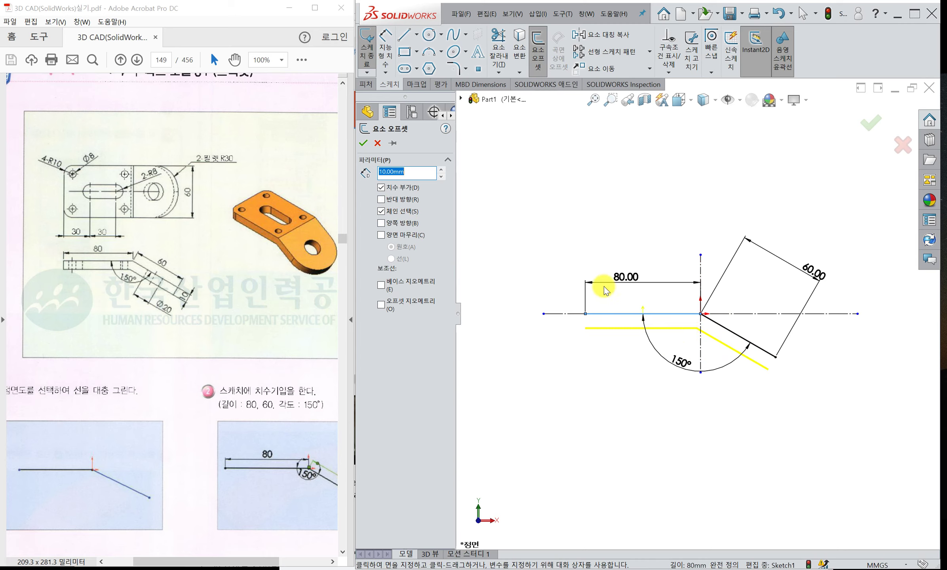
click(381, 200)
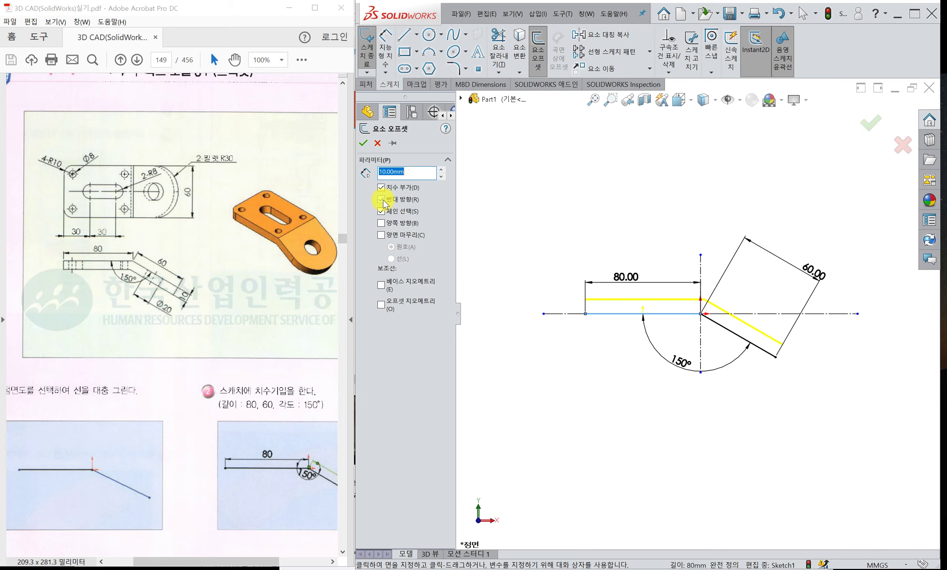
click(381, 200)
click(381, 199)
click(381, 200)
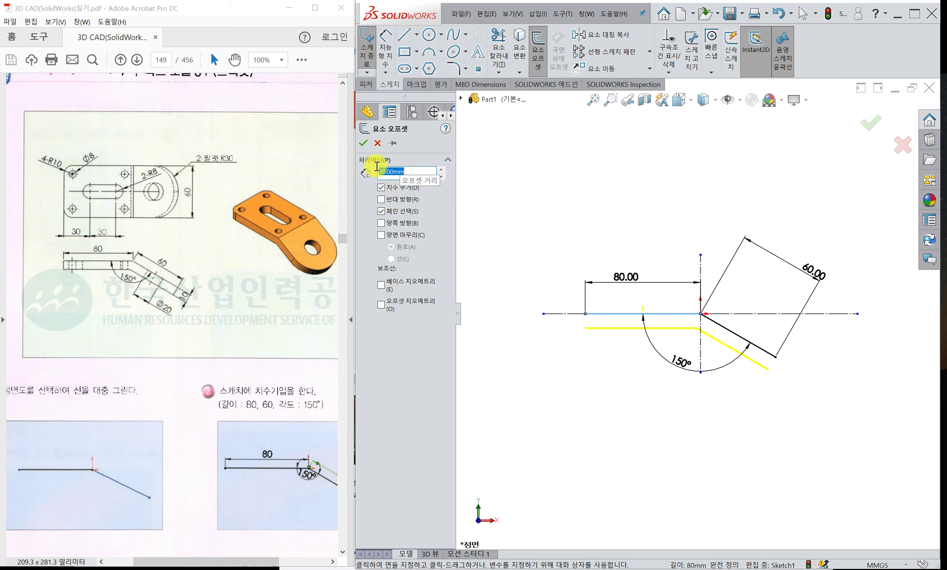
click(363, 143)
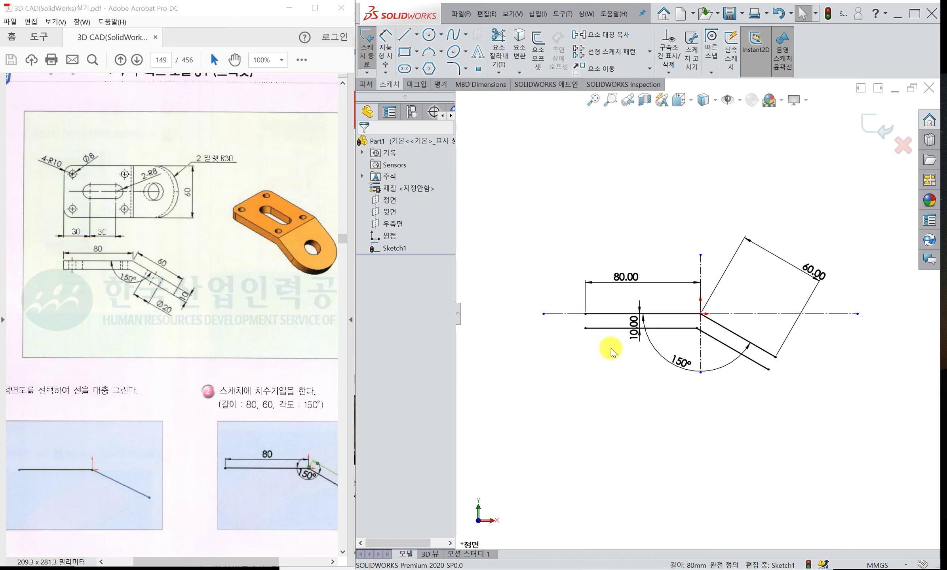
Close both open ends of the bent profile with short lines joining the original and offset line endpoints.
click(402, 40)
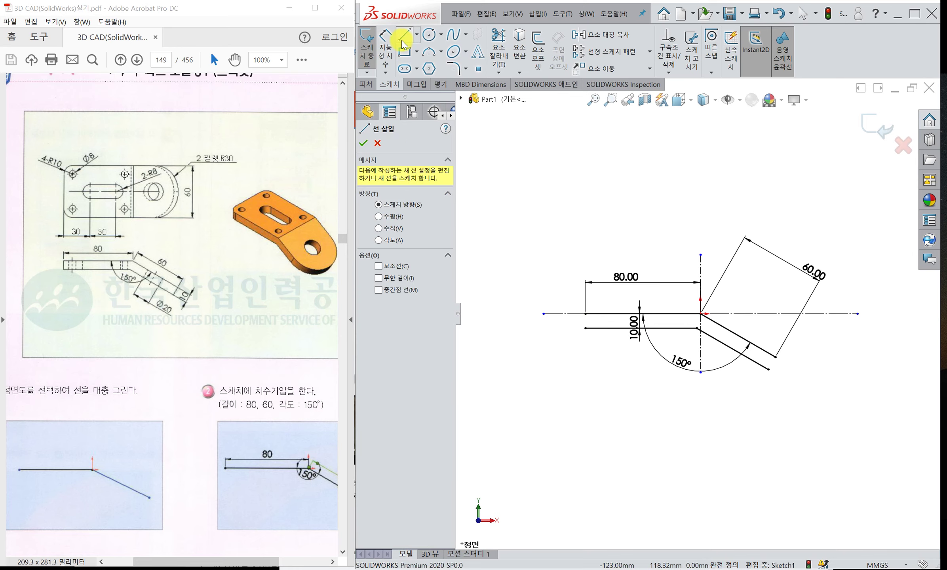
click(585, 314)
click(585, 328)
key(Escape)
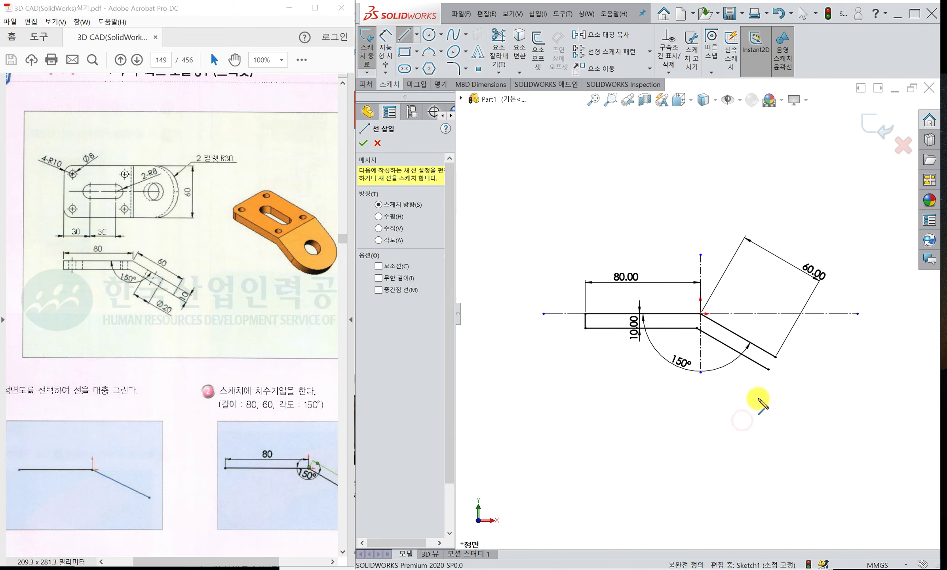
click(776, 357)
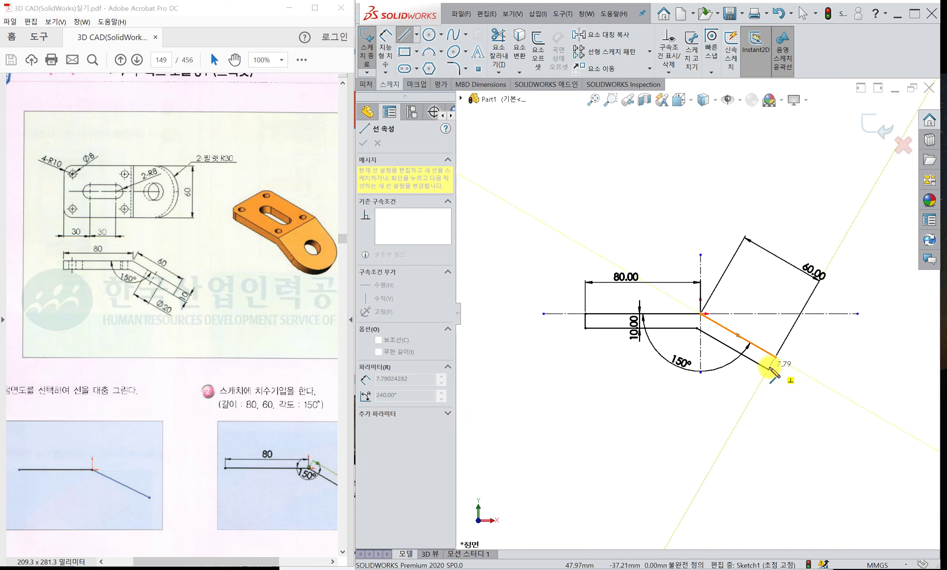
click(768, 369)
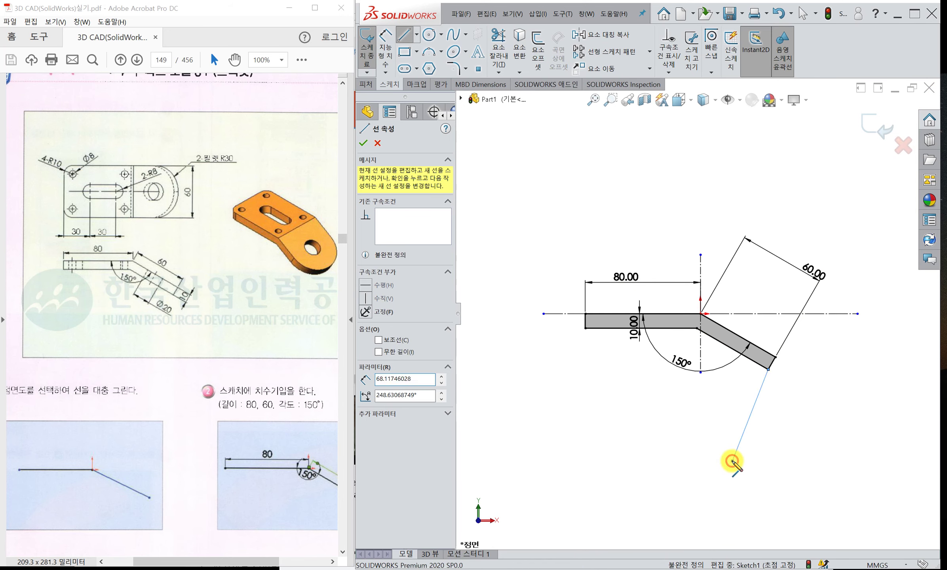
key(Escape)
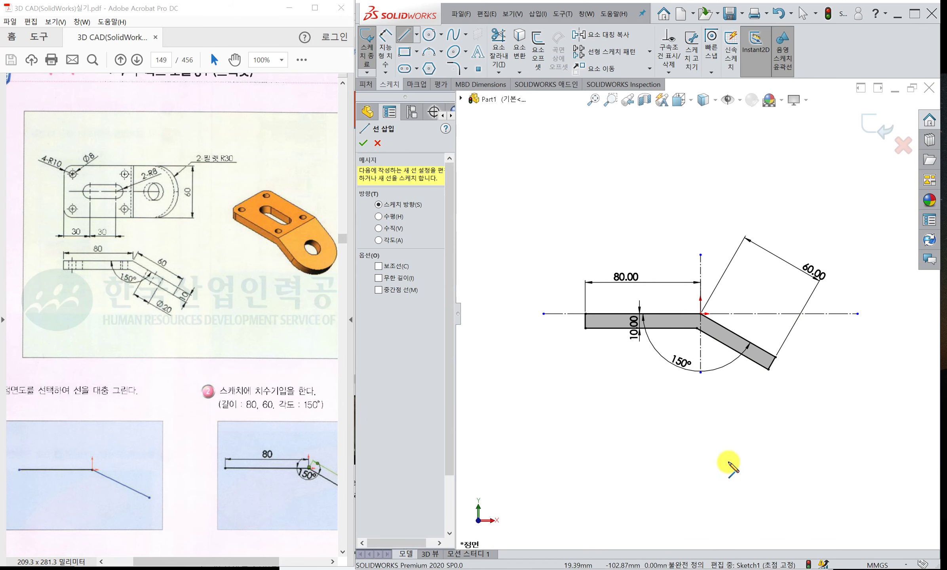
key(Escape)
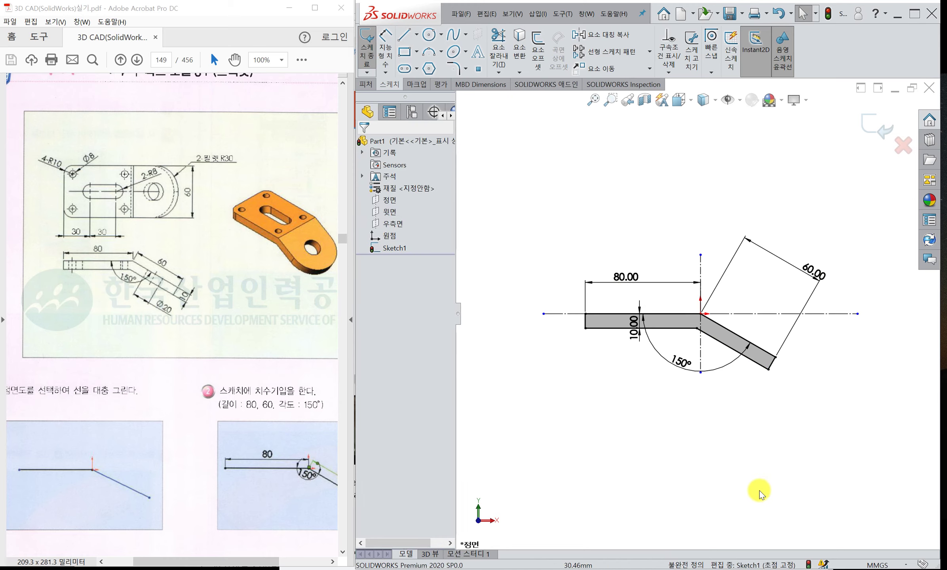
Pin the view orientation palette open clear of the profile, and move the 60 mm dimension closer to the sloping line.
key(space)
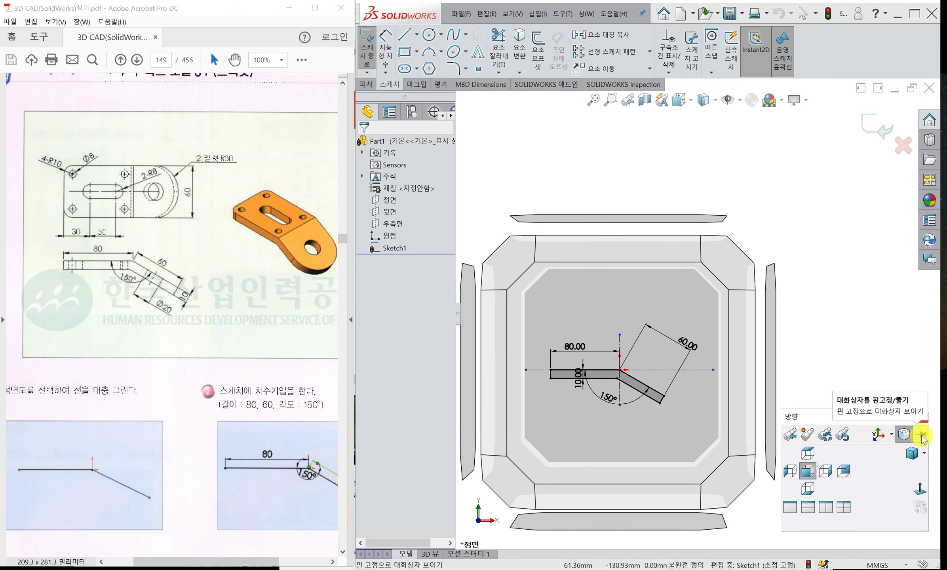
click(922, 436)
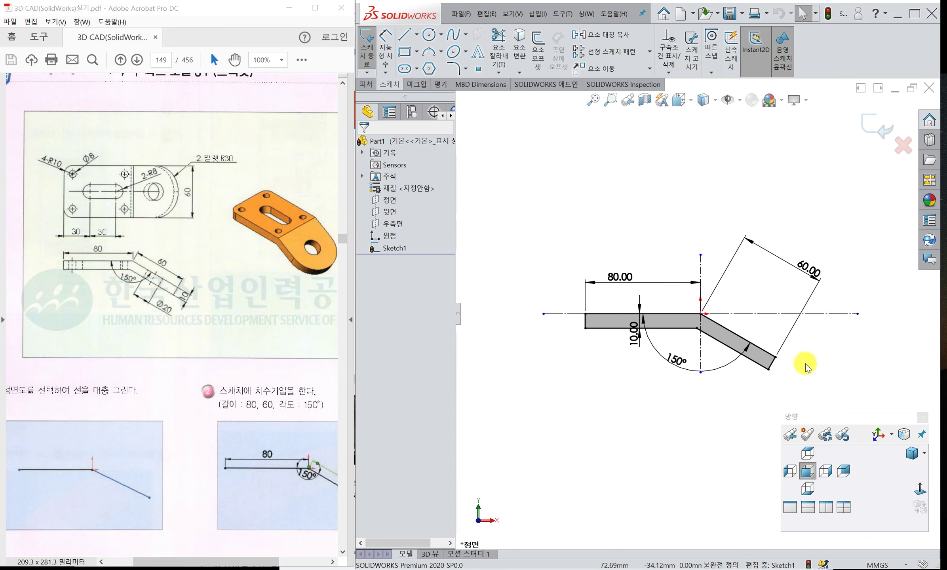
drag(851, 415, 837, 431)
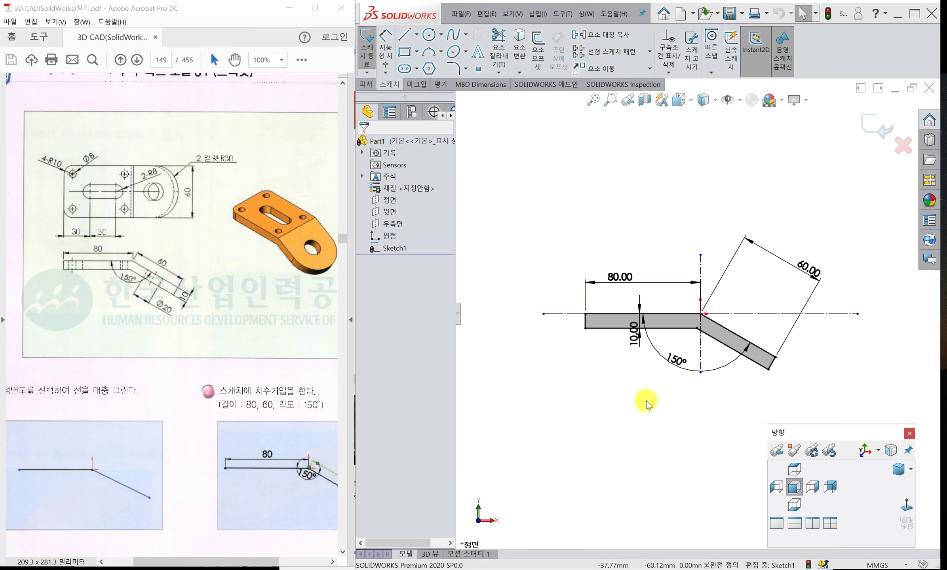
drag(803, 264, 740, 302)
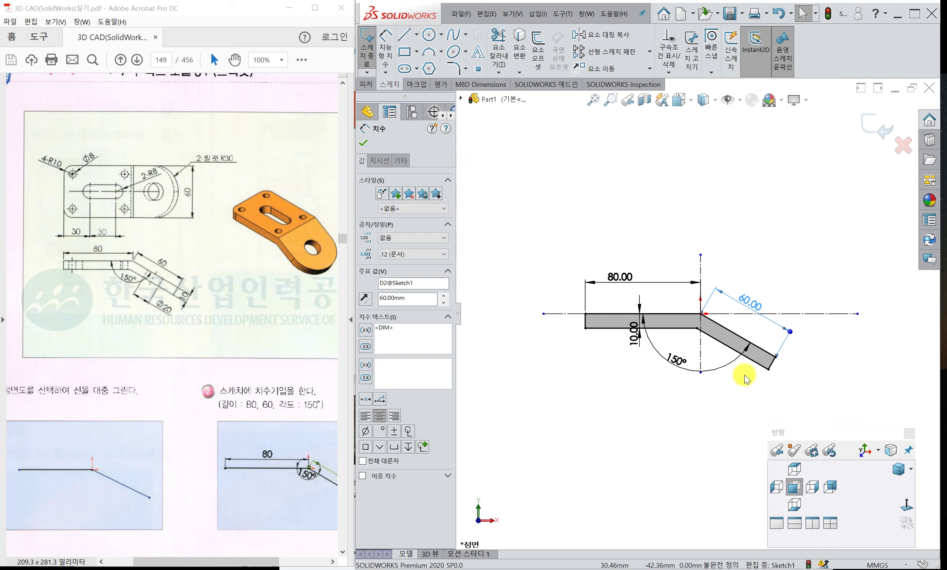
Show the sketch in trimetric view and maximize the modelling window, with the 60 mm dimension deselected.
click(896, 473)
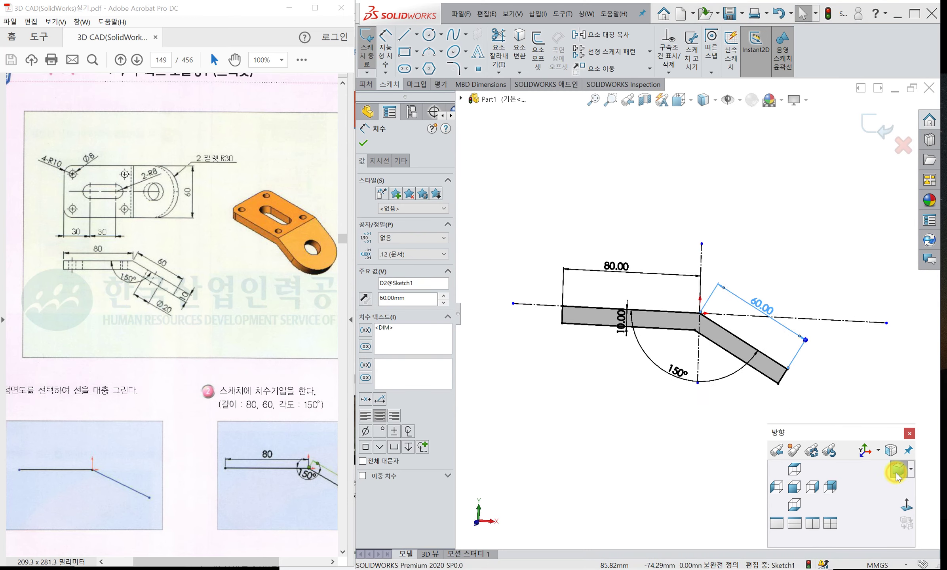
drag(842, 434, 861, 399)
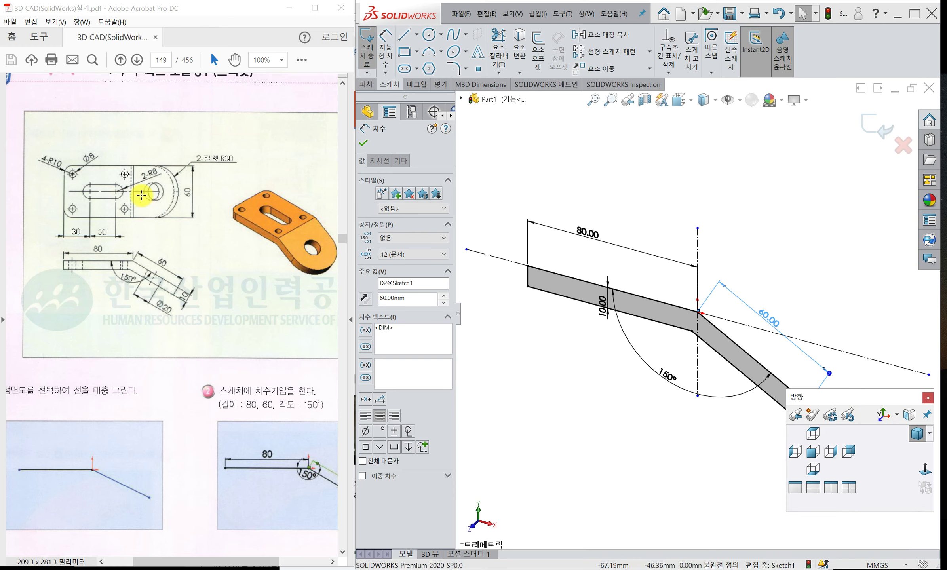
click(918, 18)
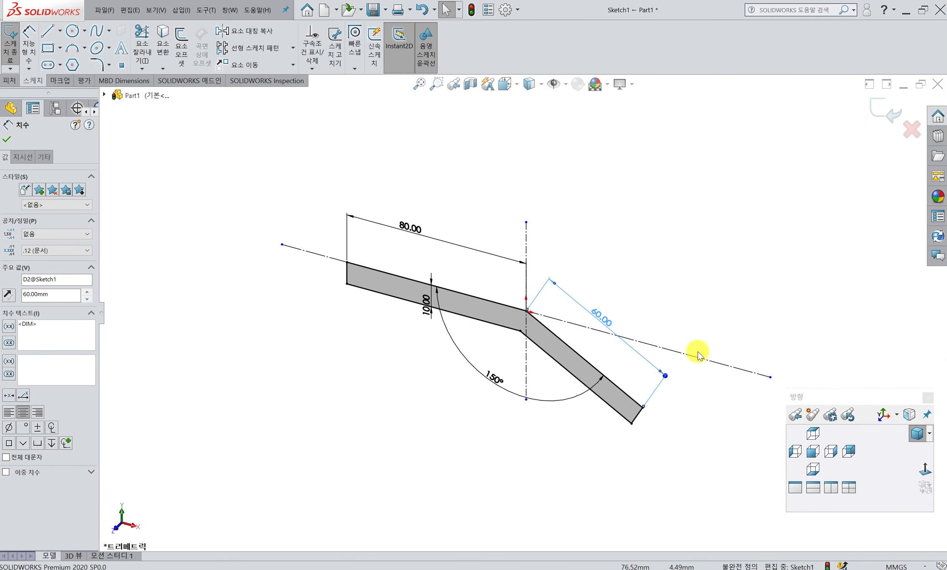
click(766, 328)
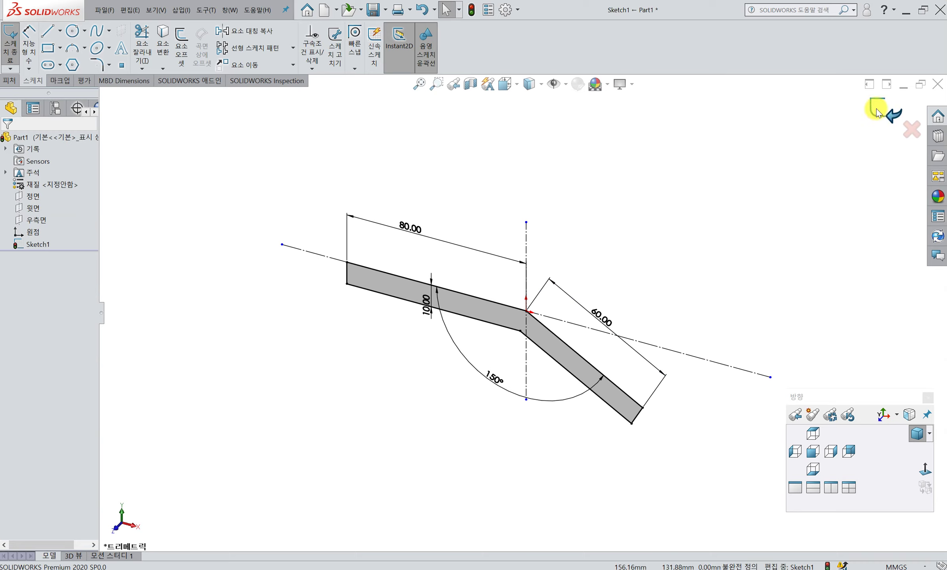
click(857, 183)
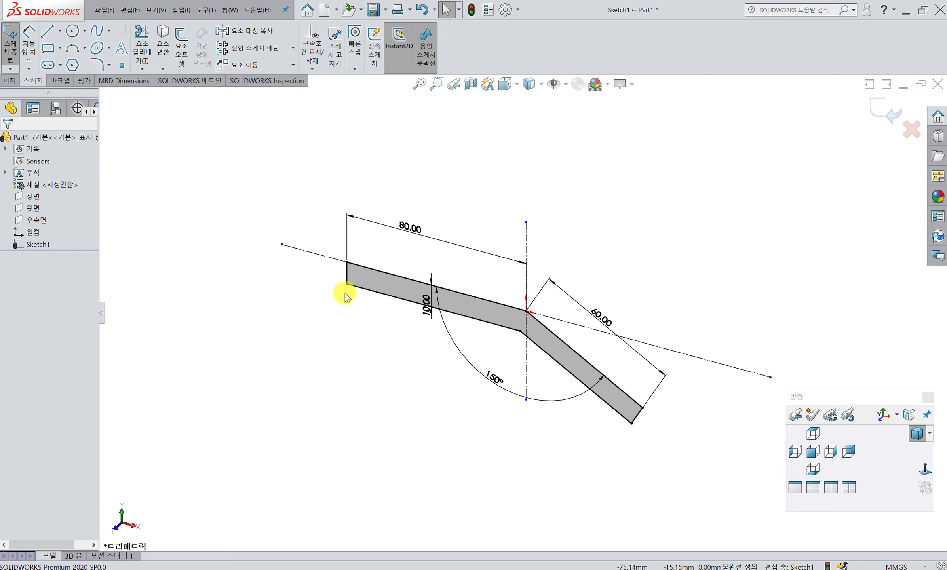
Extrude the closed bent profile symmetrically about its sketch plane as a mid-plane boss with a total depth of 60 mm.
click(10, 81)
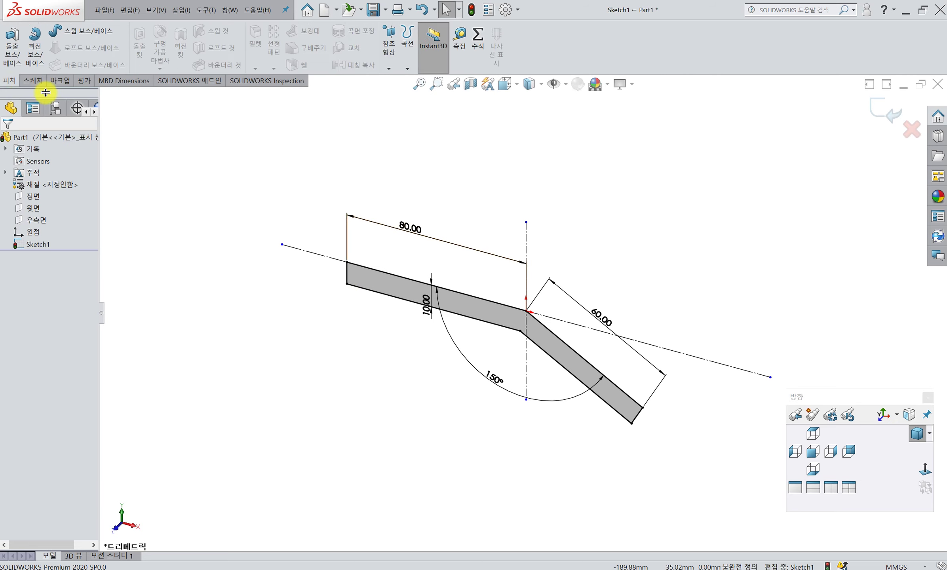
click(8, 45)
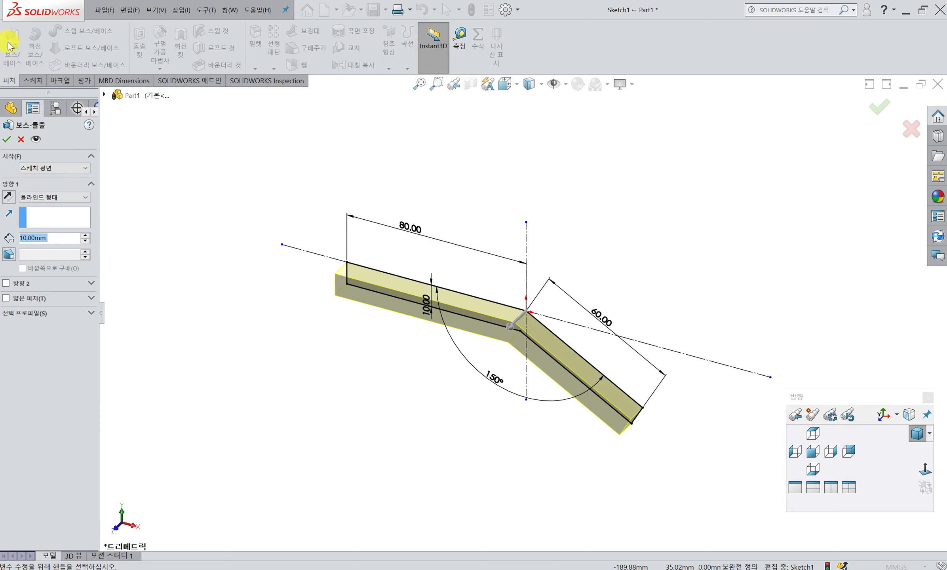
click(923, 14)
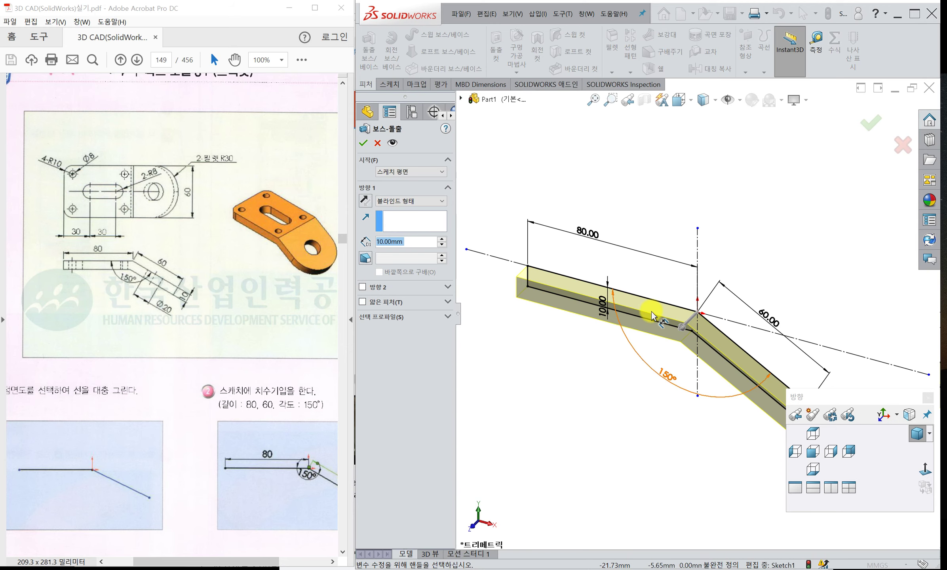
click(440, 203)
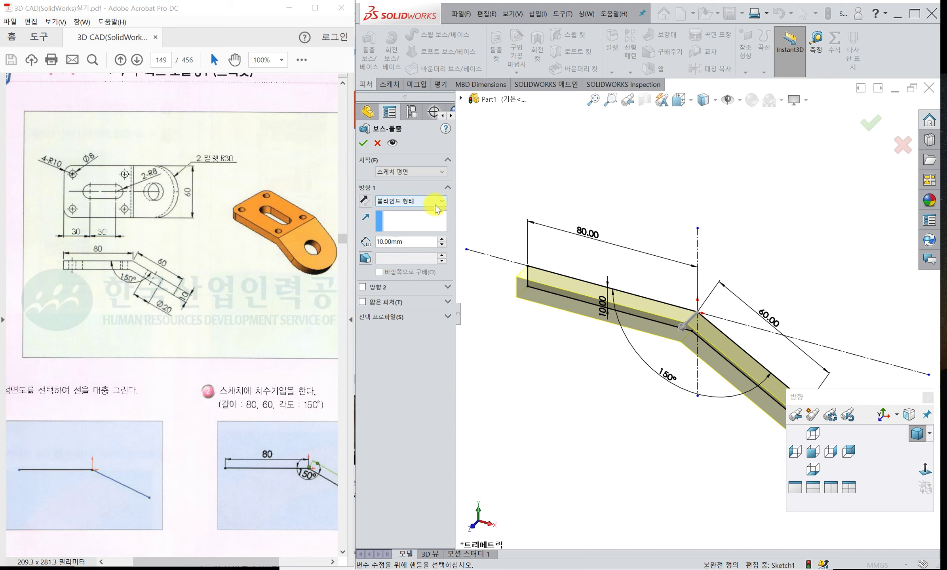
click(335, 150)
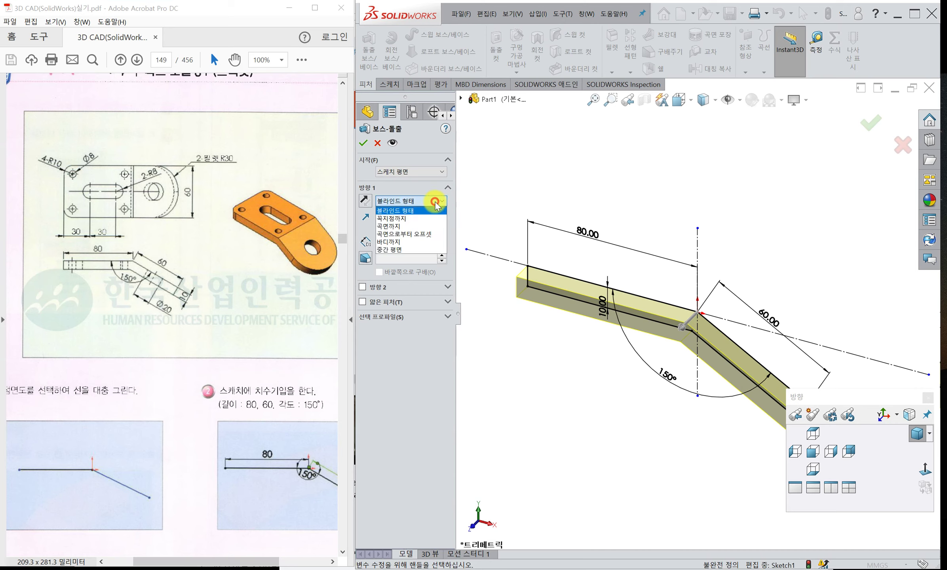
click(420, 249)
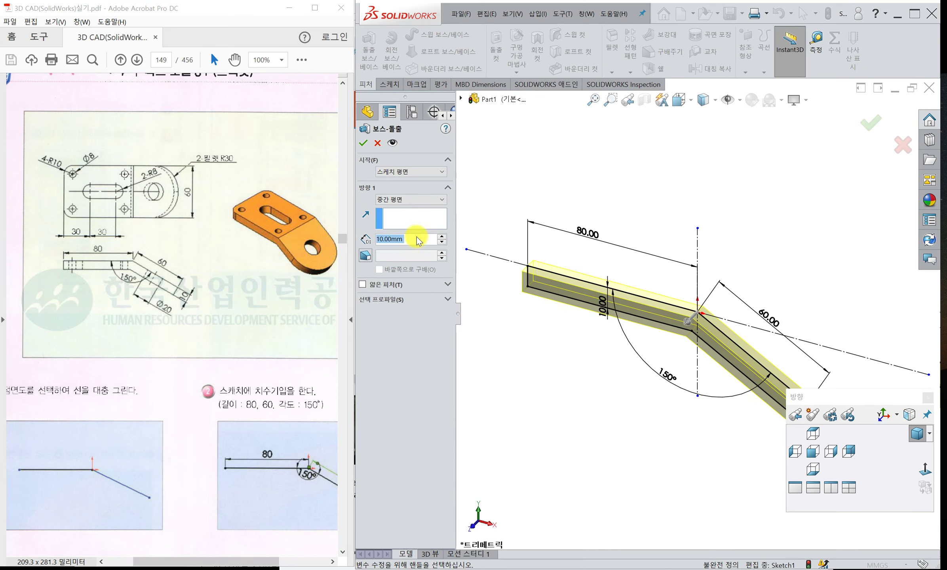
text(60)
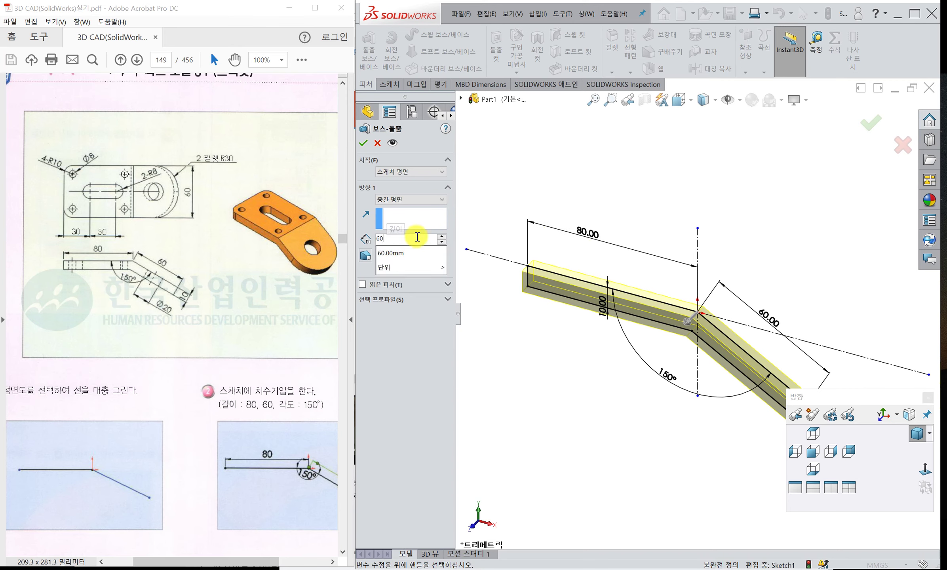
key(Return)
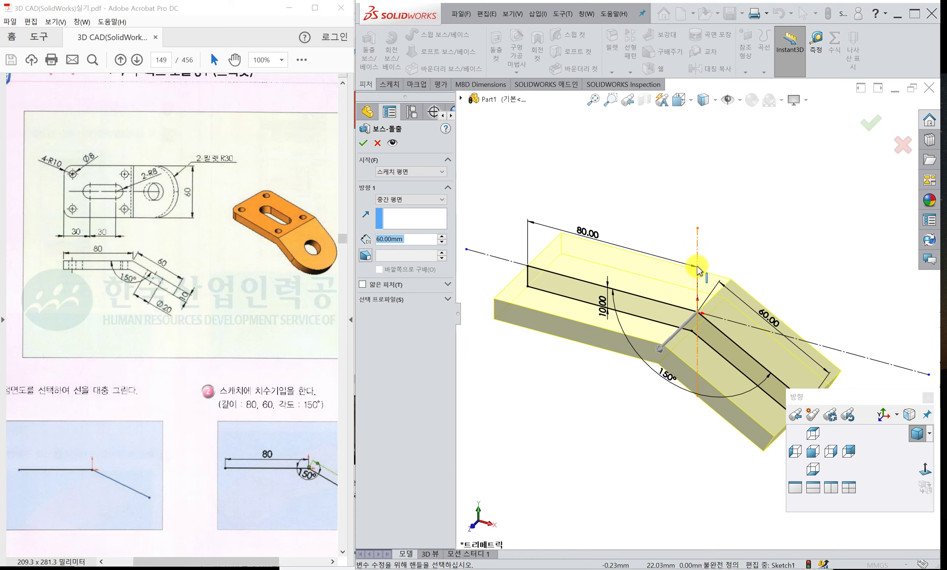
click(363, 144)
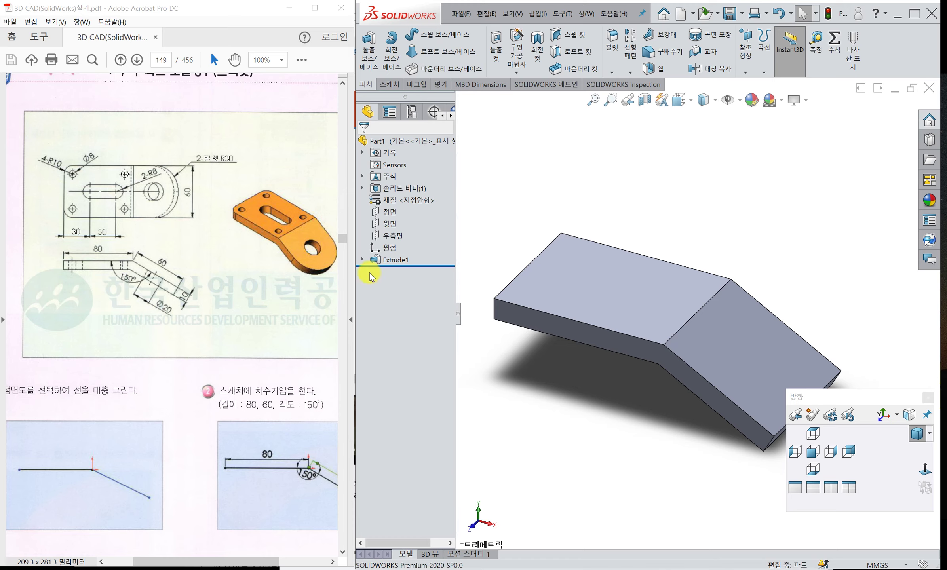
Expand the extrusion in the feature tree and show its profile sketch on the solid bracket.
click(362, 259)
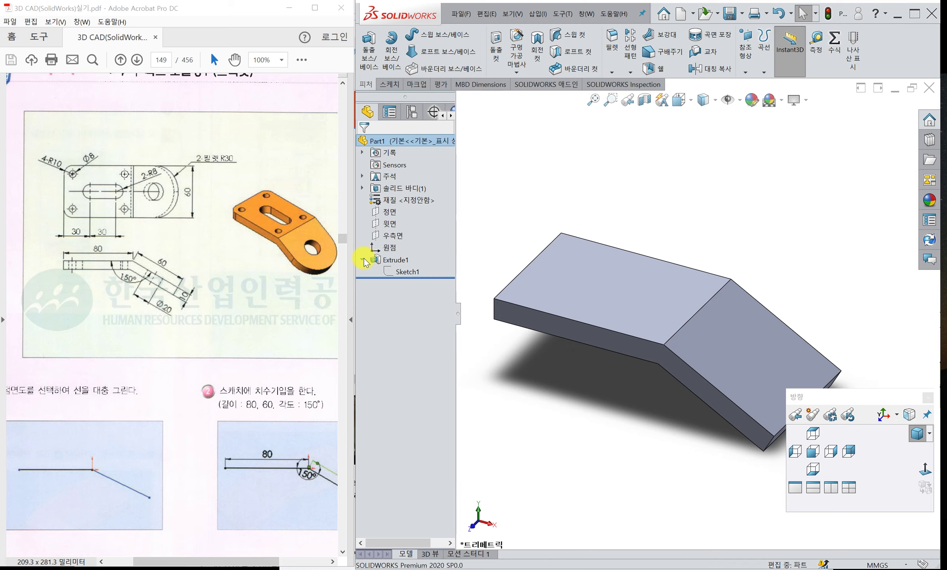
click(407, 272)
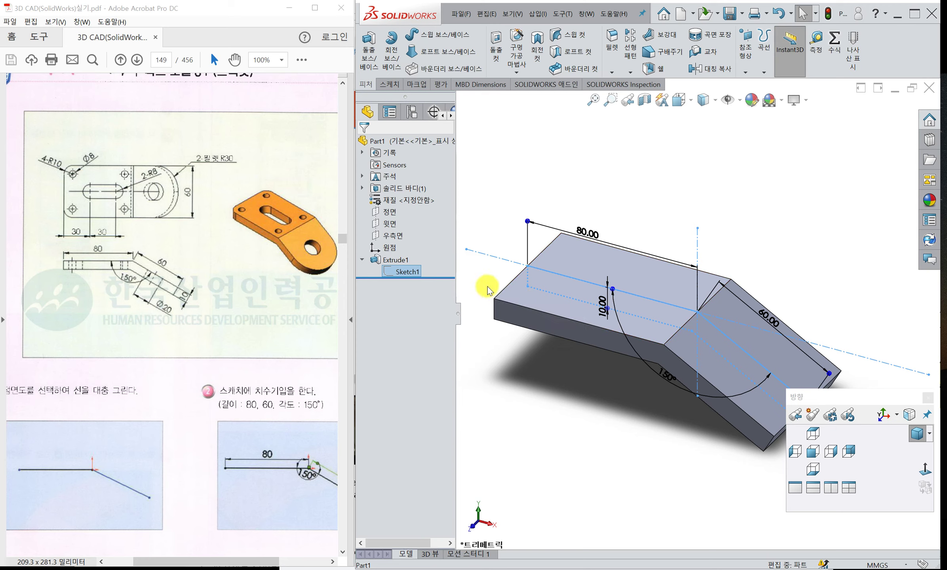
click(475, 269)
click(541, 213)
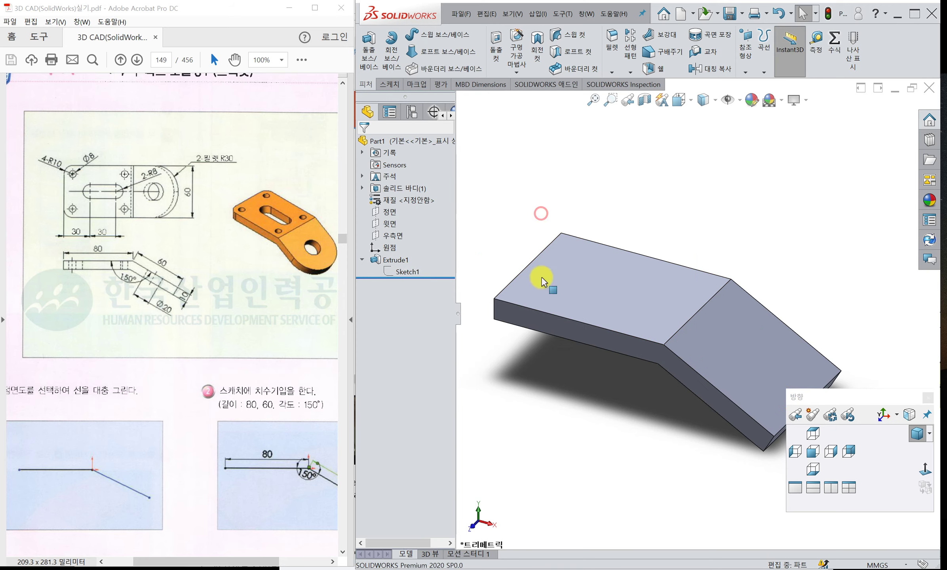
click(408, 270)
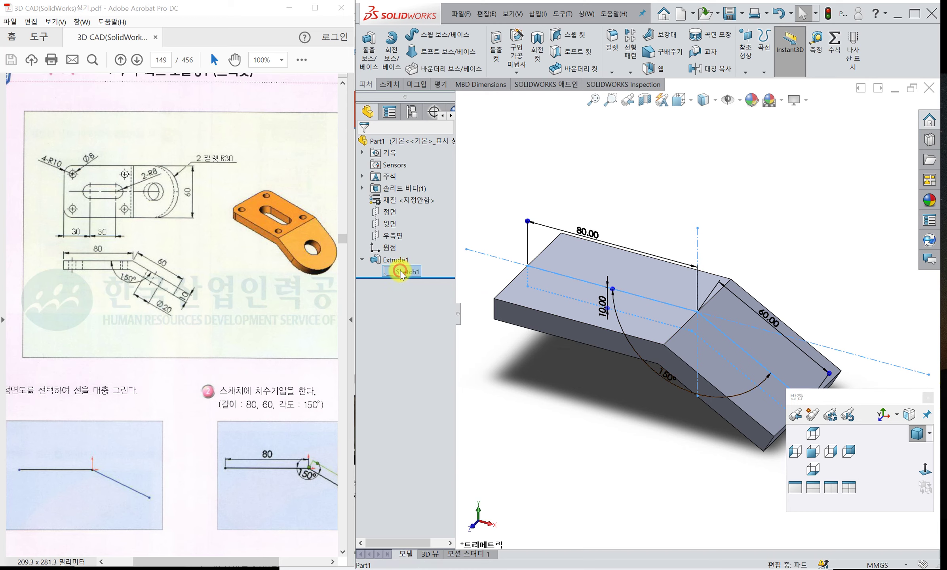
click(497, 205)
click(411, 273)
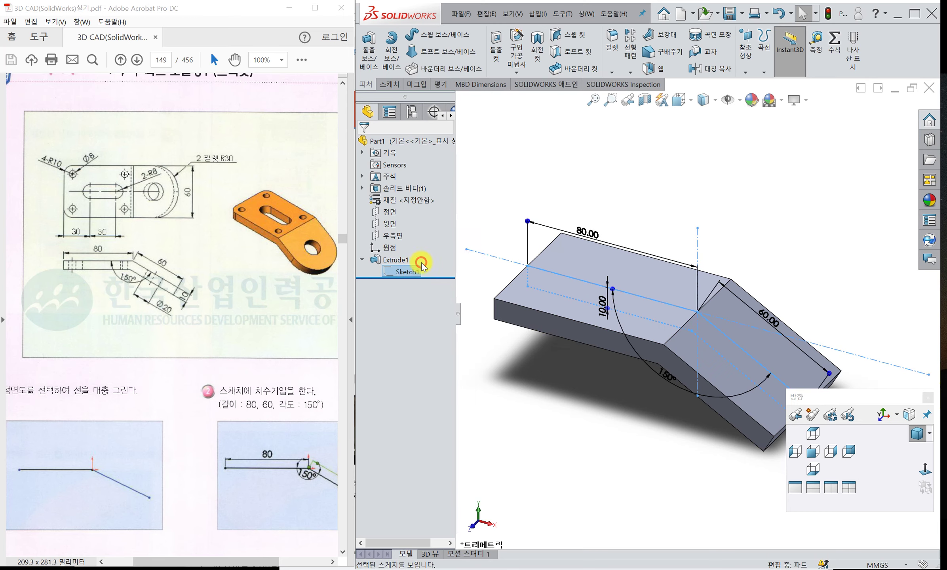
click(533, 204)
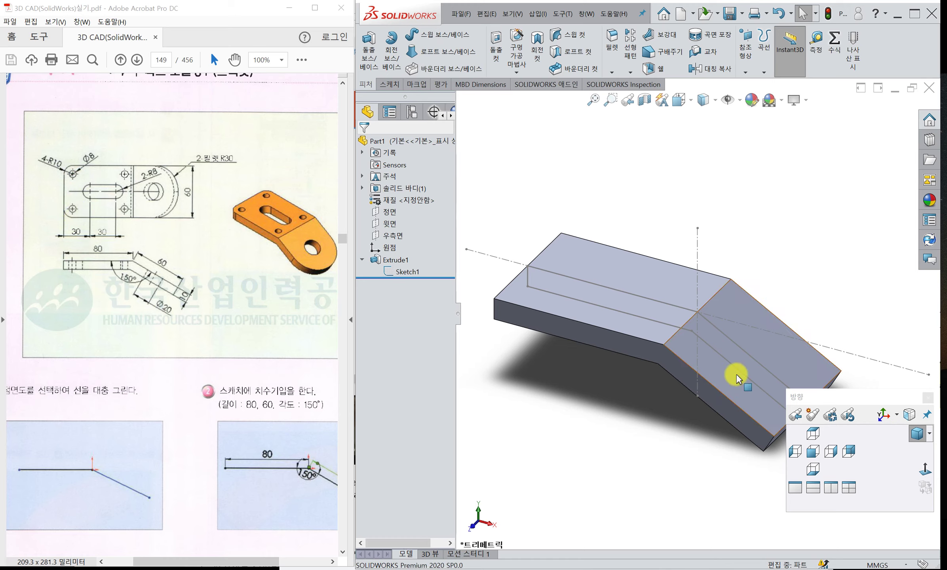
Examine the bracket's bend and its displayed sketch at different zoom levels around various points.
scroll(770, 334, up, 3)
scroll(770, 334, down, 5)
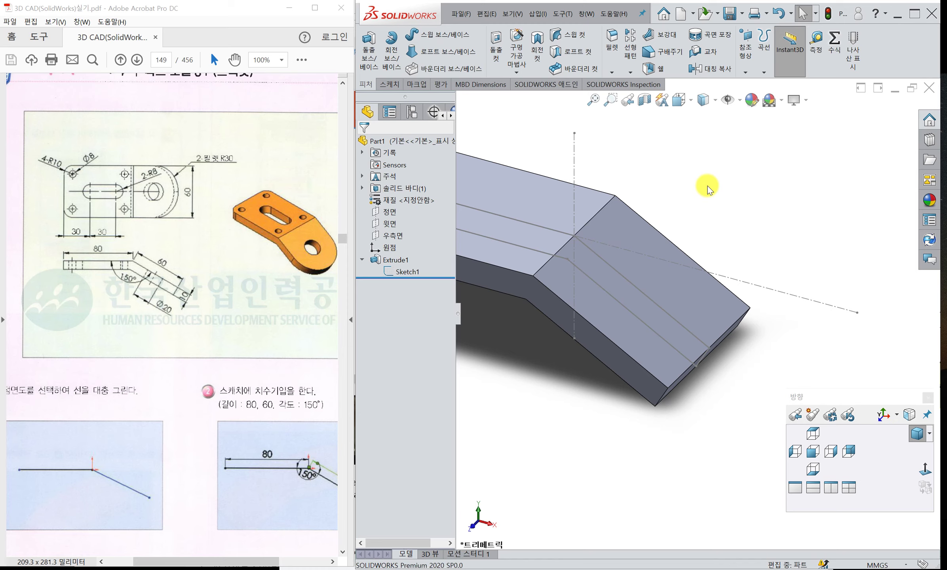
scroll(672, 199, down, 2)
scroll(672, 199, up, 4)
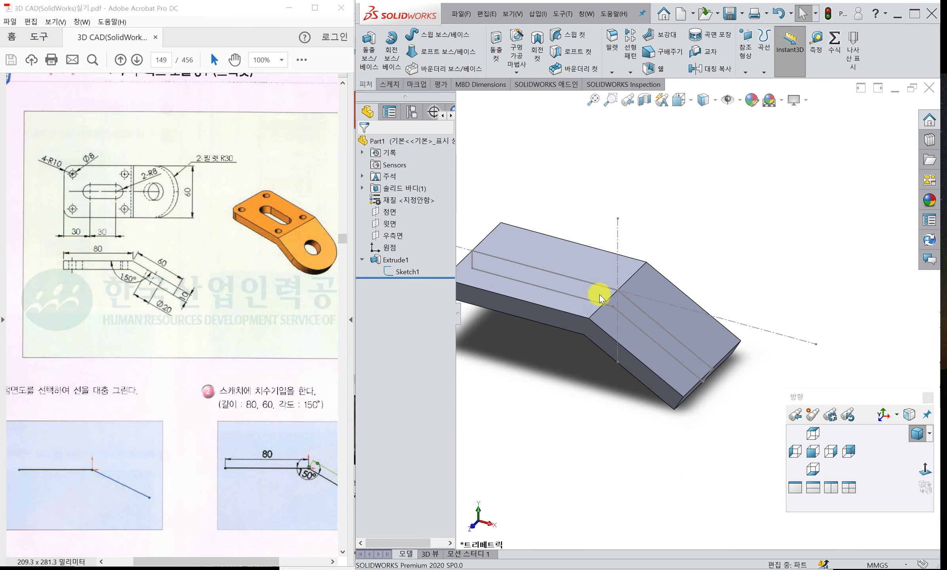
scroll(530, 293, down, 2)
scroll(530, 290, up, 3)
scroll(651, 306, down, 3)
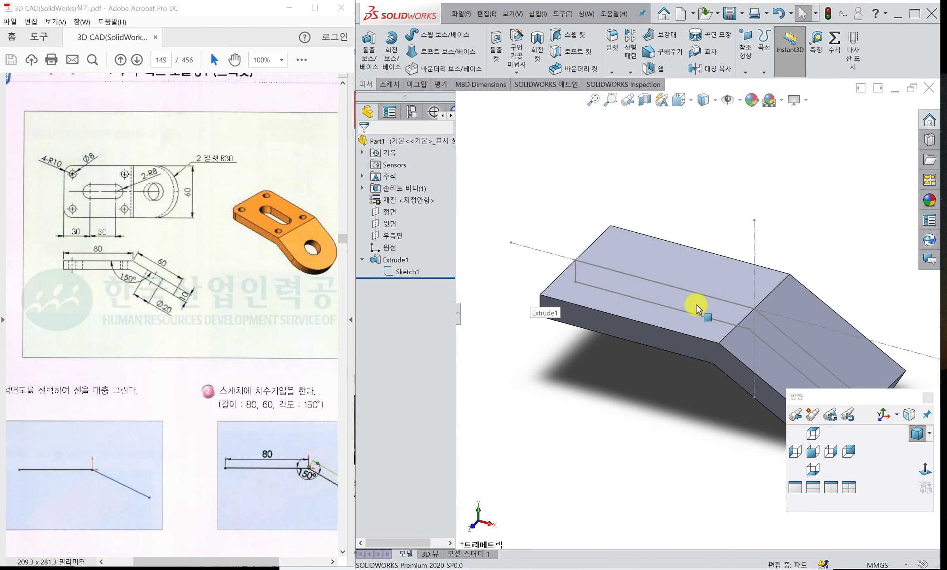
scroll(729, 306, up, 3)
scroll(792, 323, down, 4)
scroll(672, 313, up, 3)
scroll(615, 311, down, 2)
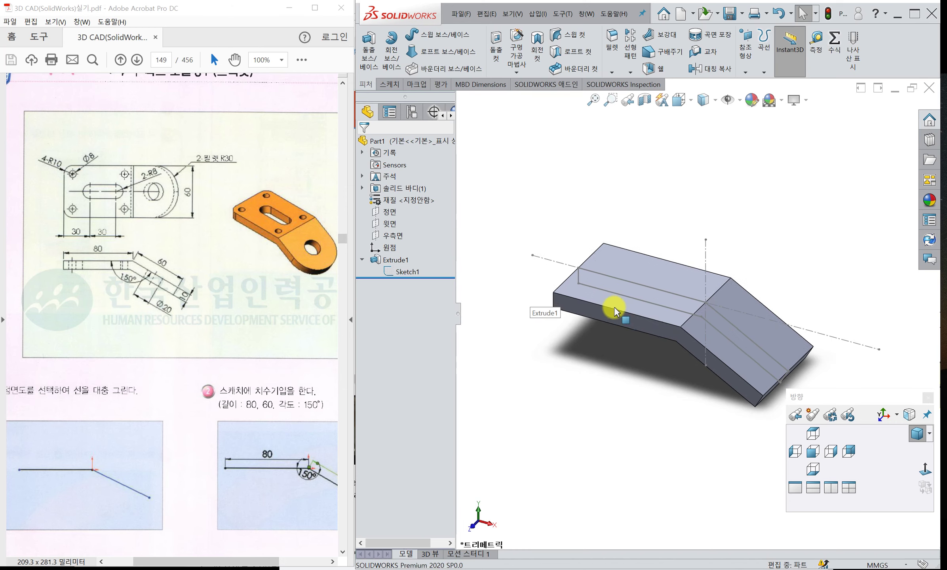
scroll(736, 295, down, 3)
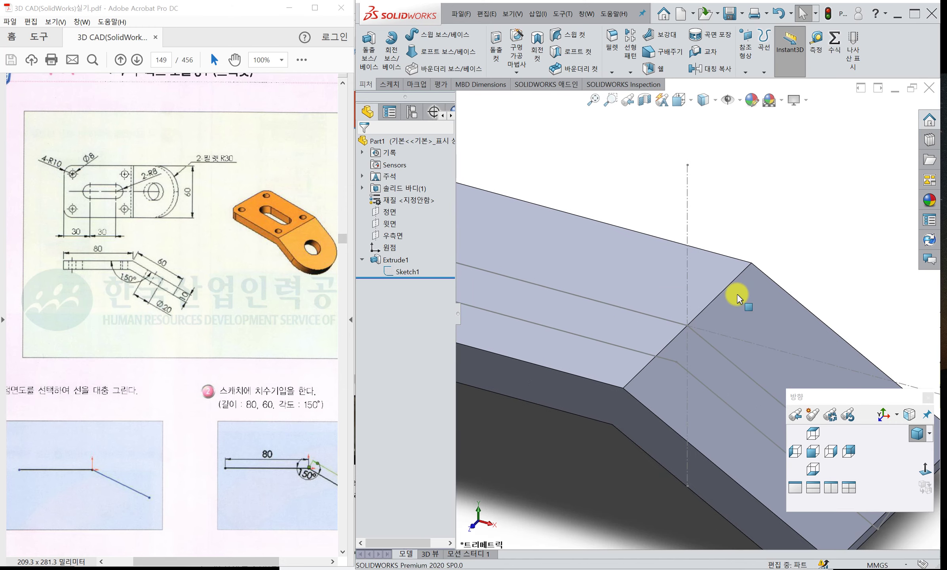
scroll(736, 294, down, 3)
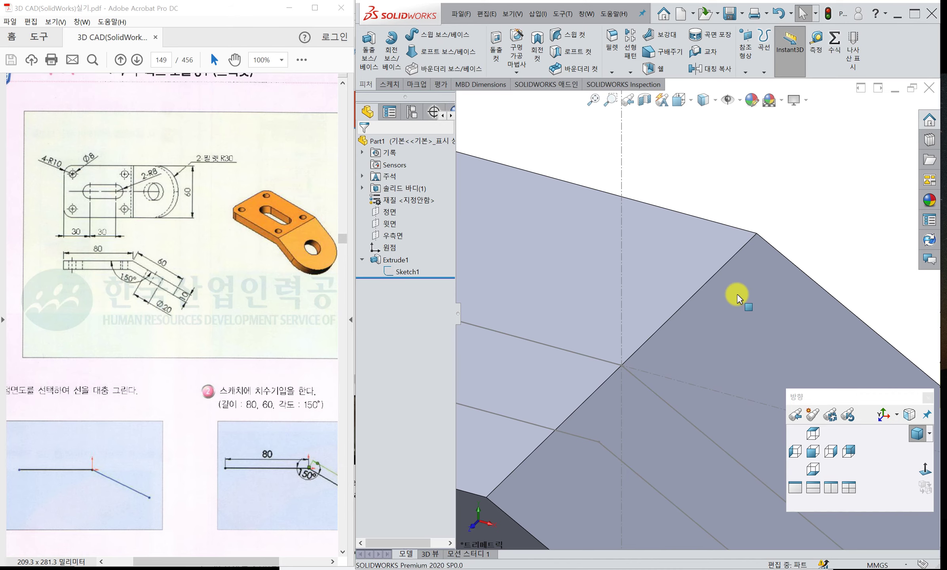
scroll(736, 294, up, 3)
scroll(737, 296, up, 5)
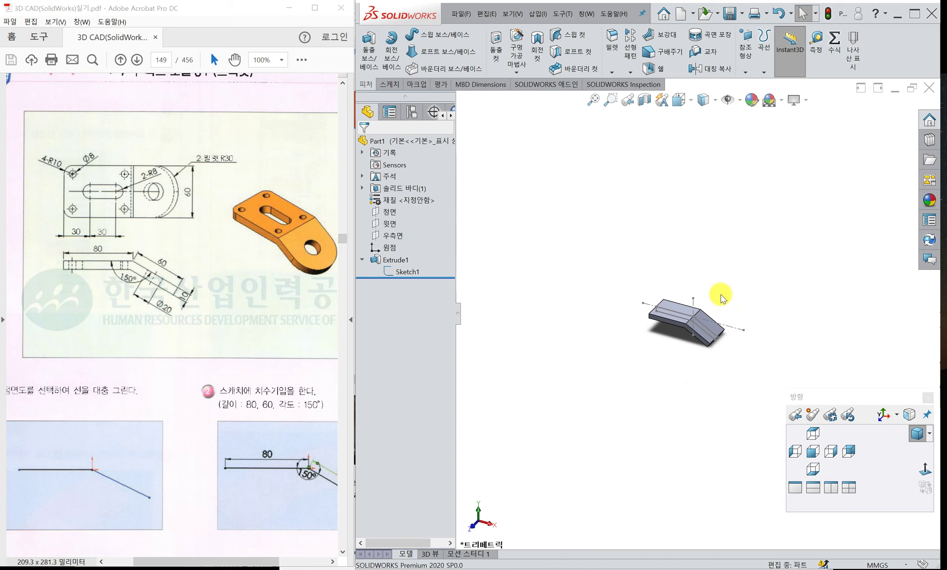
scroll(725, 296, down, 5)
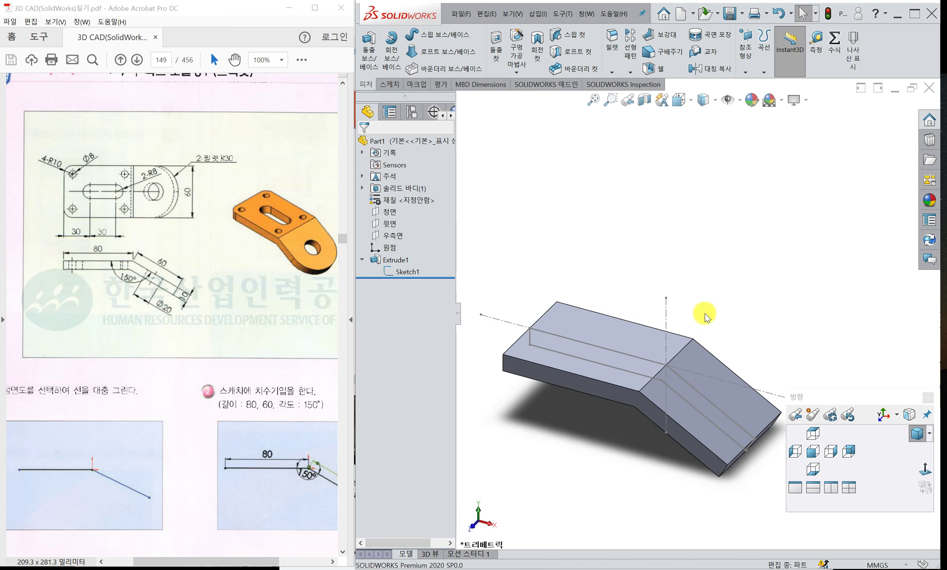
Inspect the bracket by rotating, zooming and panning the model, and restore the trimetric view.
middle_drag(699, 308, 614, 411)
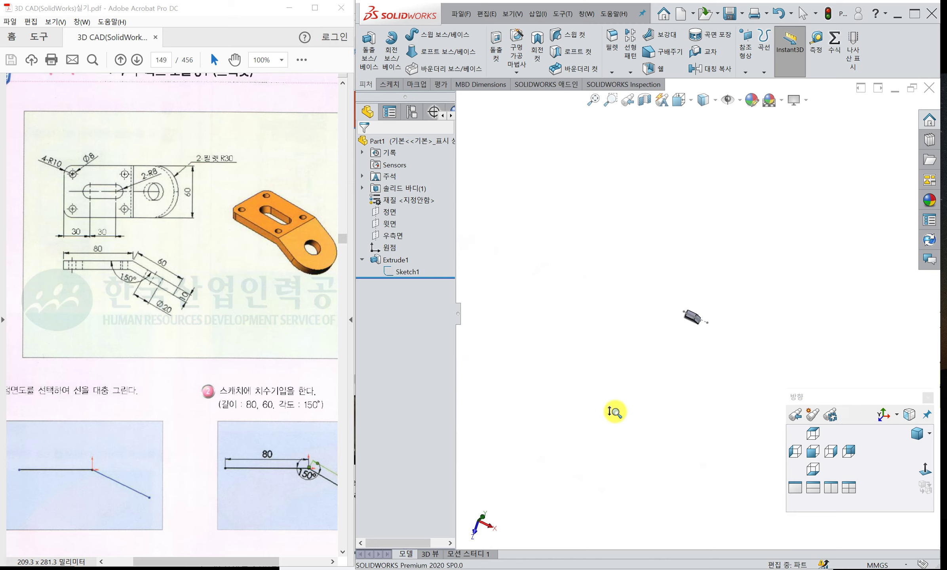
shift+middle_drag(615, 412, 686, 326)
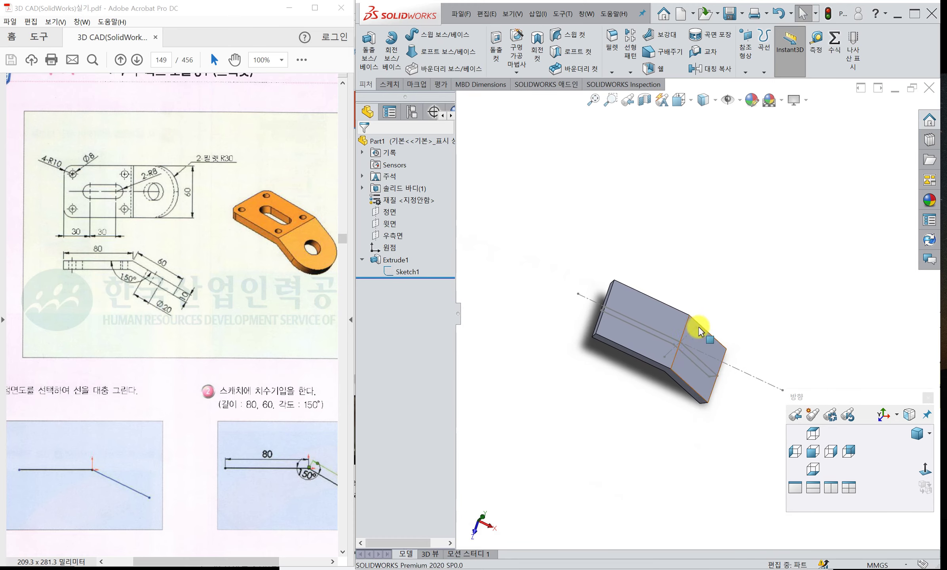
mouse_move(626, 349)
ctrl+middle_down()
mouse_move(777, 302)
mouse_move(630, 319)
mouse_move(703, 327)
mouse_move(716, 318)
mouse_move(612, 318)
mouse_move(760, 325)
mouse_move(568, 329)
mouse_move(728, 328)
mouse_move(585, 336)
mouse_move(682, 339)
mouse_move(628, 324)
mouse_move(532, 332)
mouse_move(658, 341)
mouse_move(632, 331)
mouse_move(699, 330)
mouse_move(632, 334)
ctrl+middle_up()
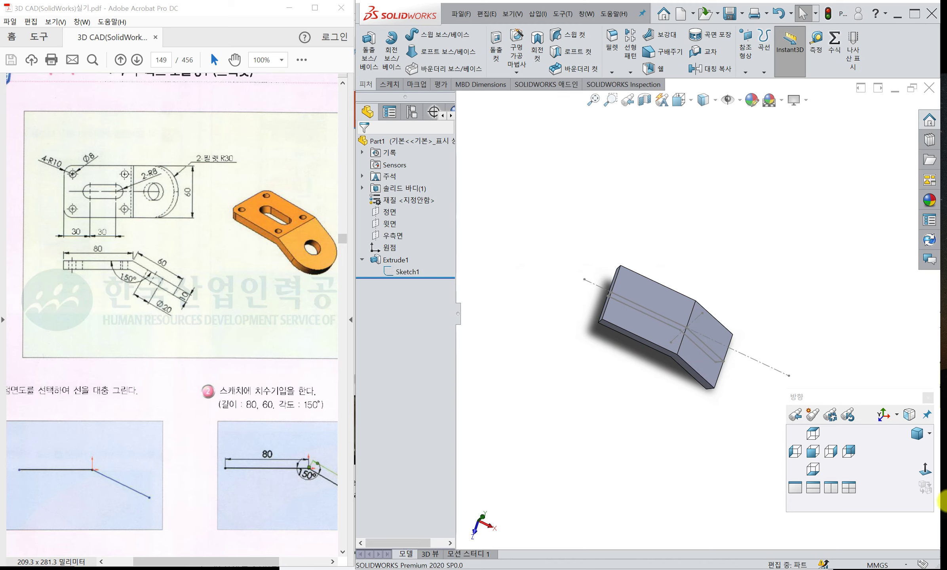
click(910, 434)
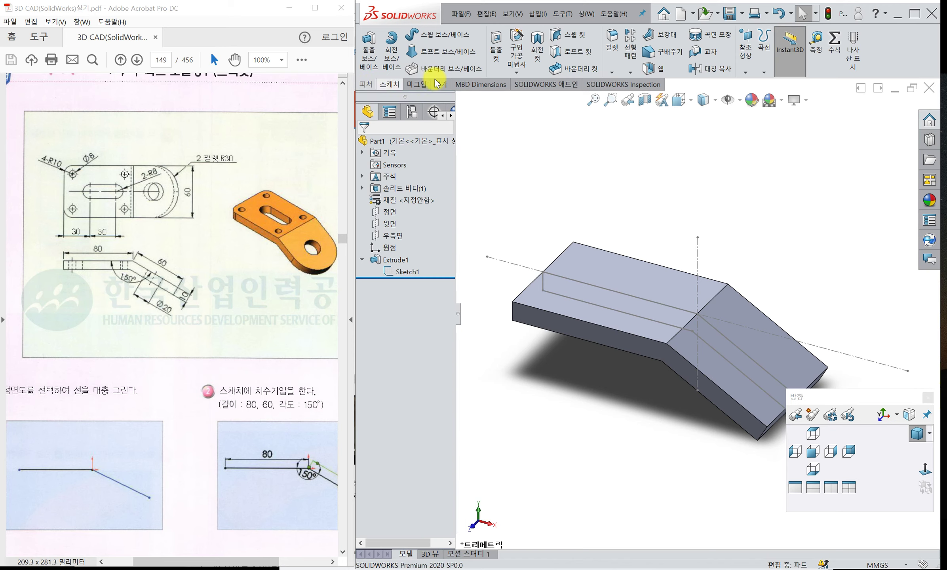
Fillet the two thickness edges at the free end of the sloping section with a radius of 60/2 mm.
click(611, 39)
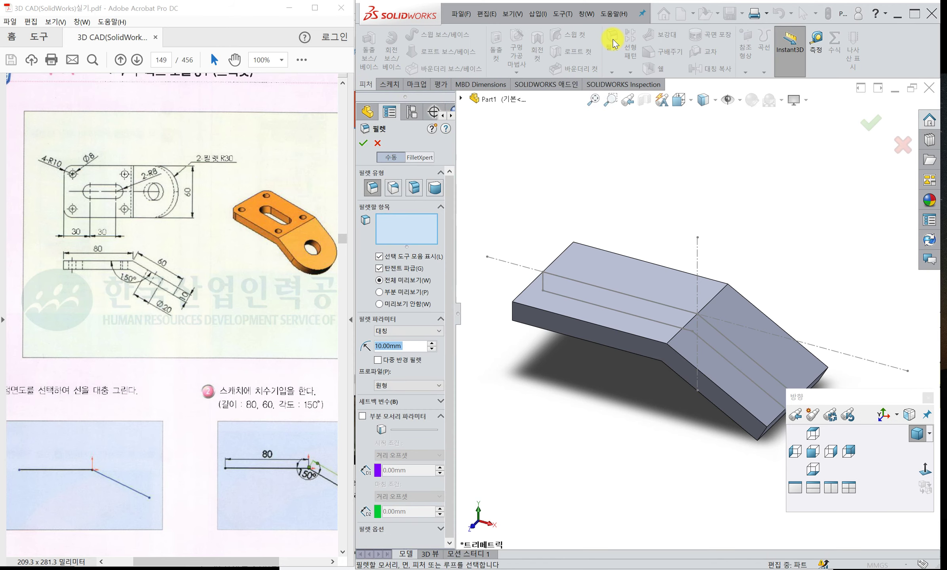
click(402, 345)
text(60/2)
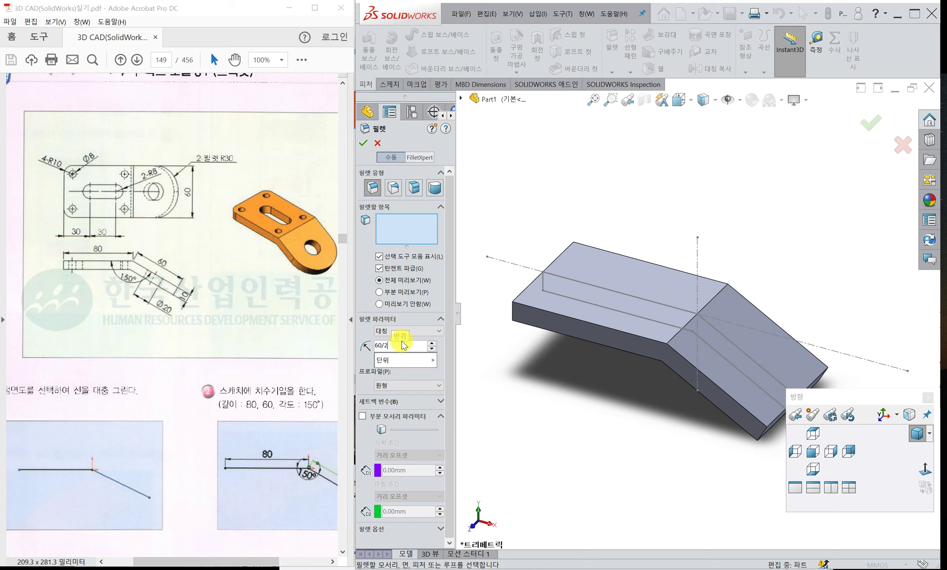
key(Return)
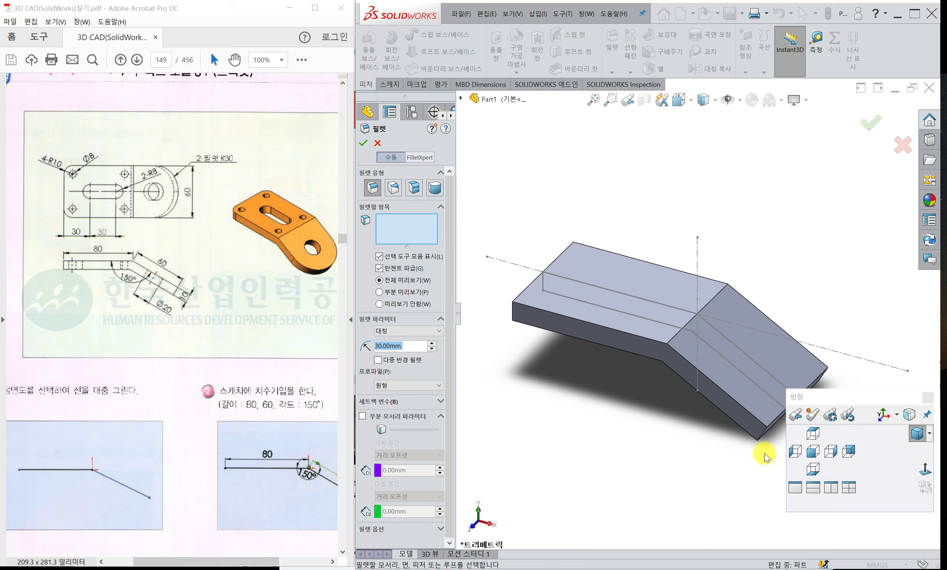
click(764, 431)
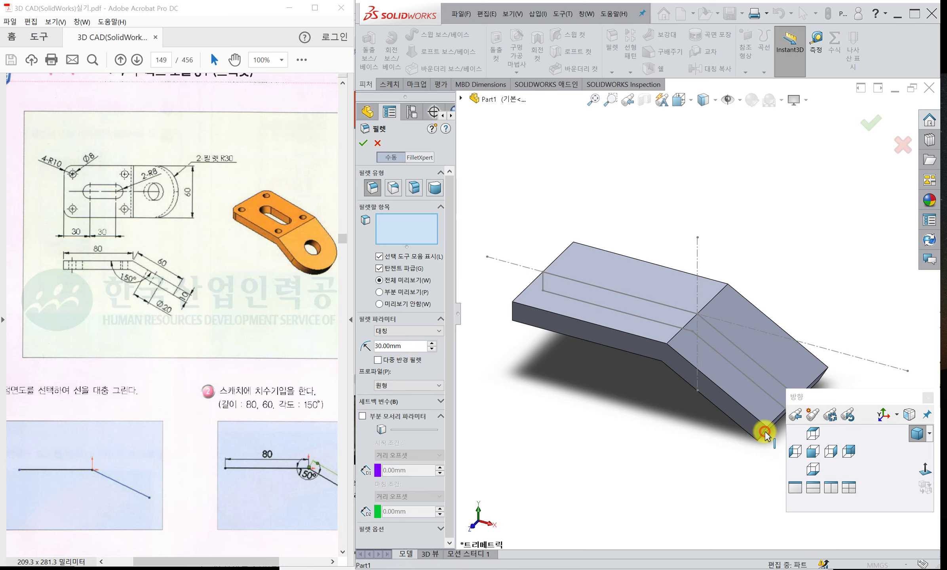
click(824, 375)
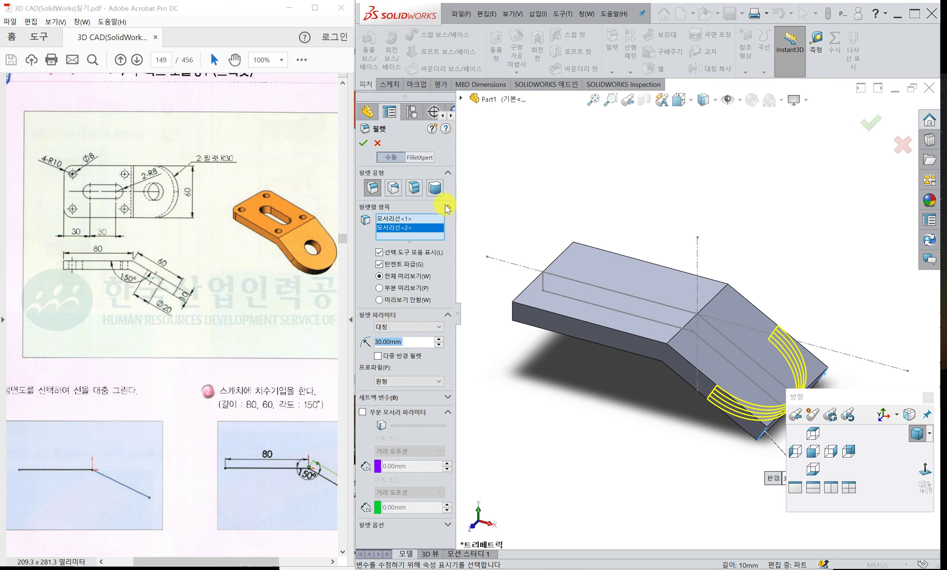
click(363, 143)
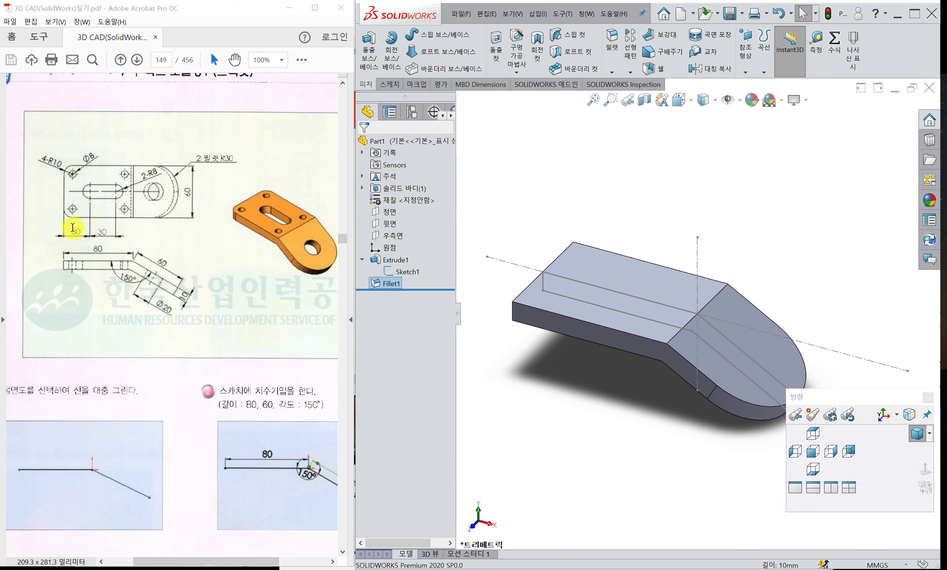
Fillet the two thickness edges at the free end of the flat section with a 10 mm radius.
click(612, 38)
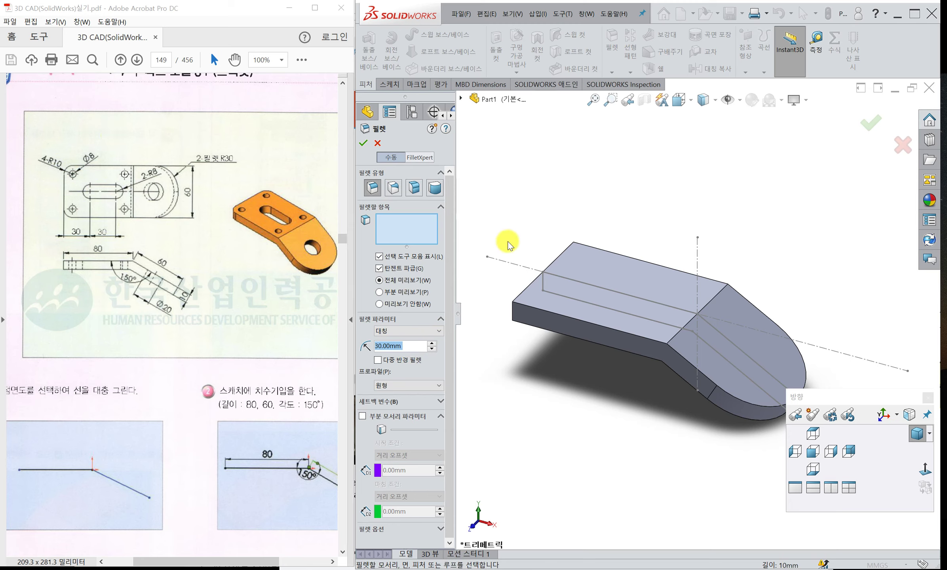
text(1)
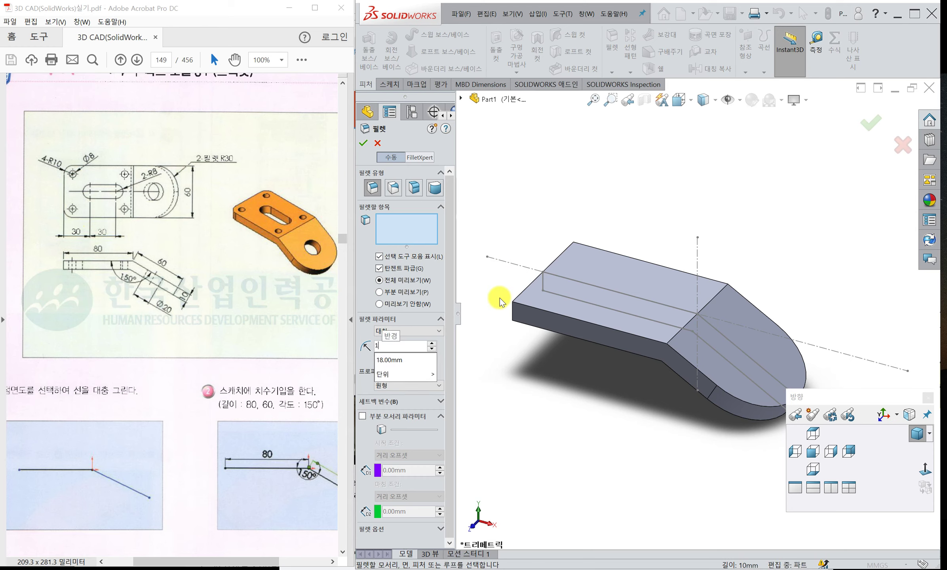
text(0)
key(Return)
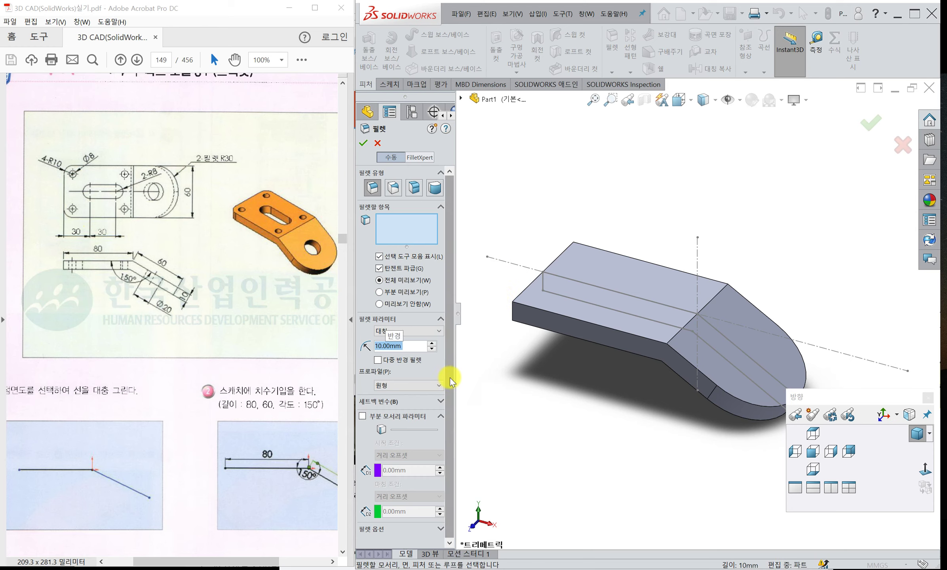
click(512, 312)
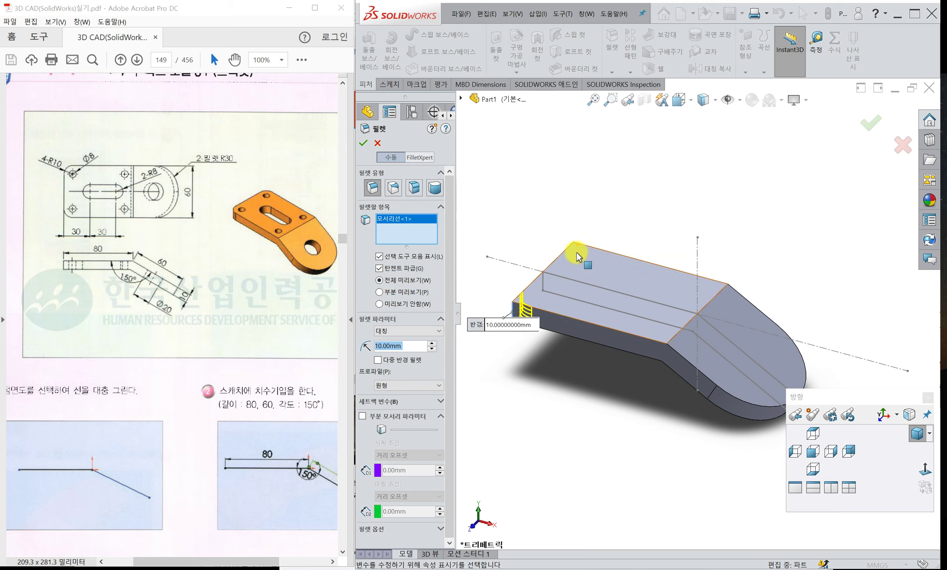
middle_drag(554, 224, 610, 271)
click(548, 225)
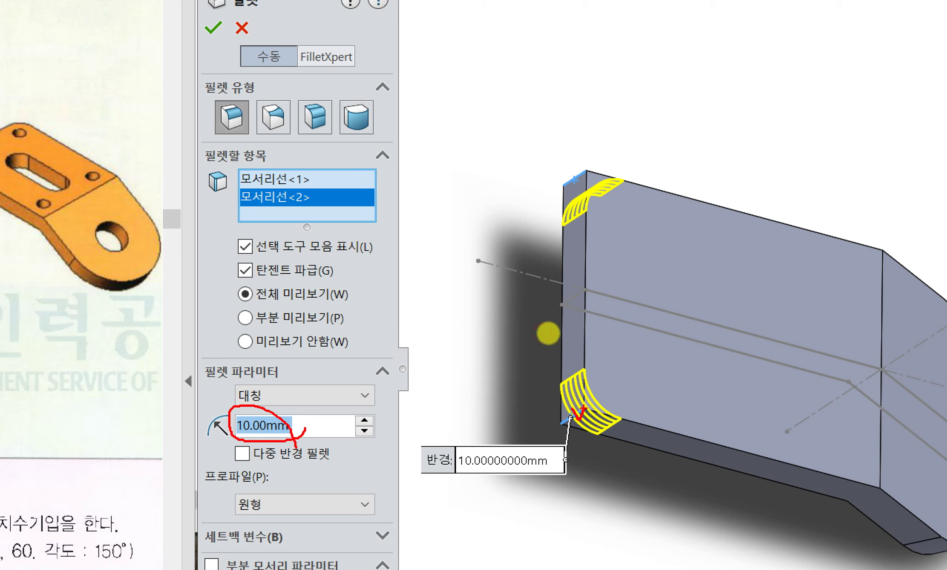
drag(564, 173, 586, 173)
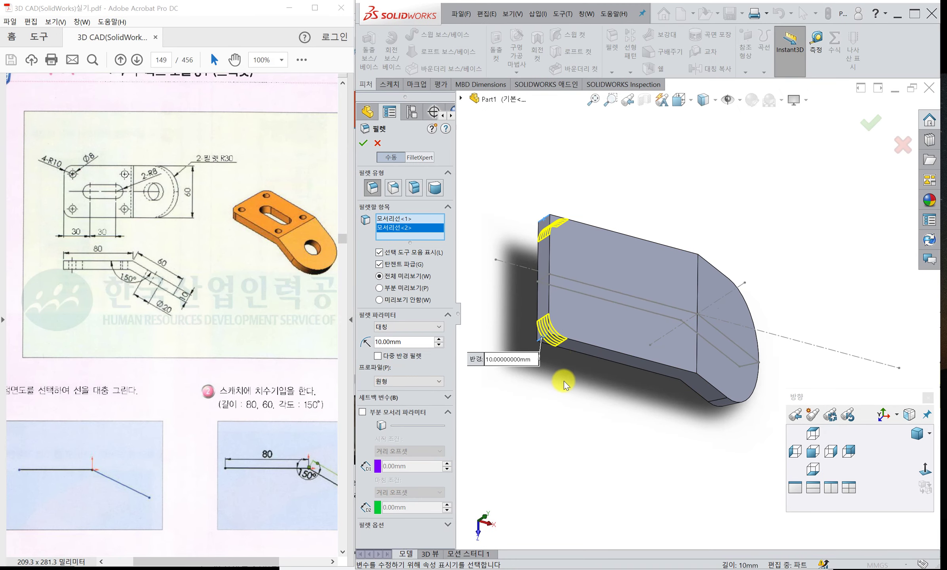
middle_drag(563, 381, 525, 383)
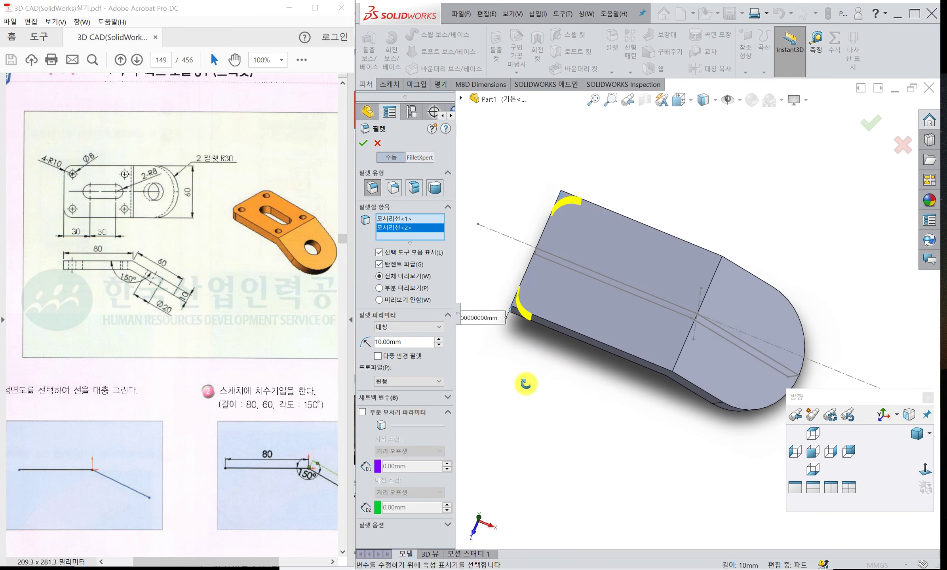
click(361, 144)
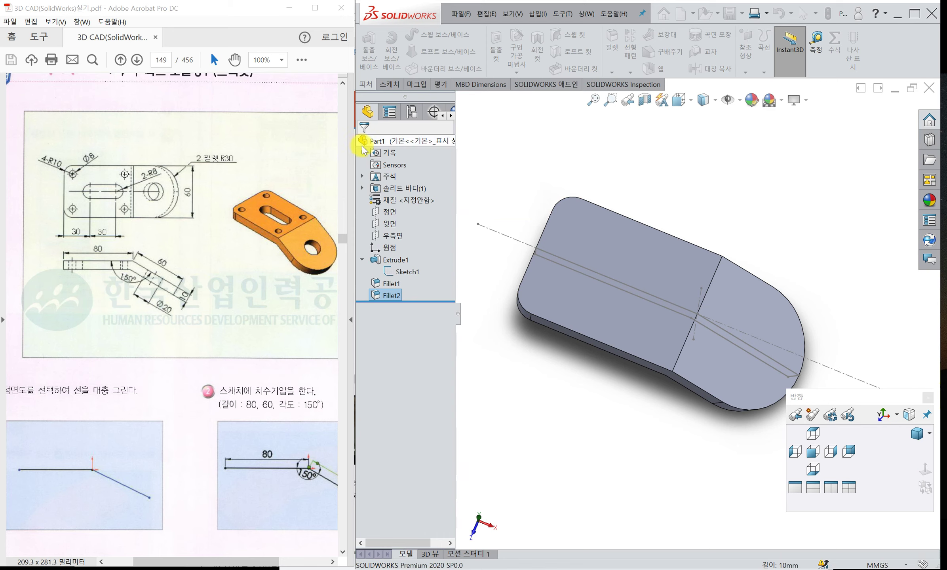
Start a new sketch on the upper face of the bracket's flat section.
middle_drag(654, 382, 673, 371)
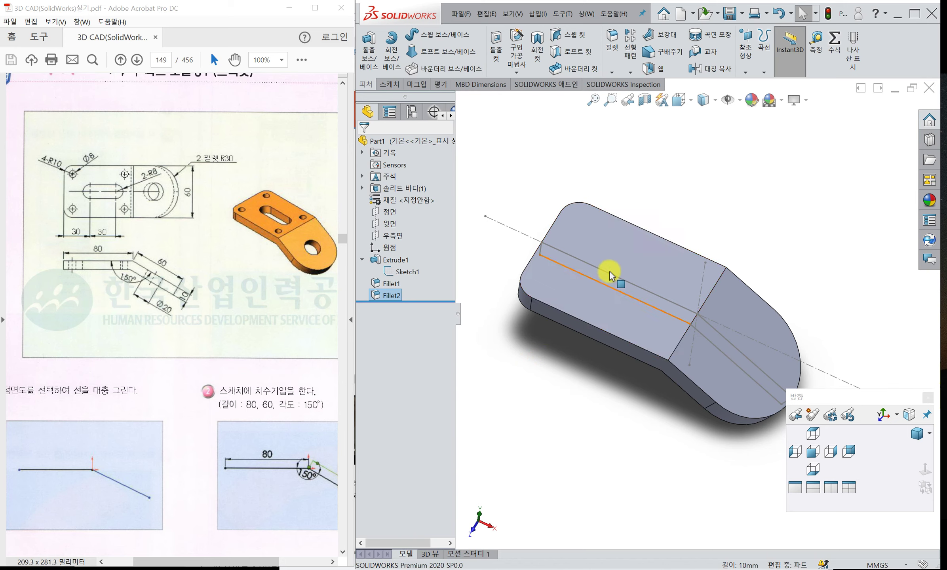
click(610, 239)
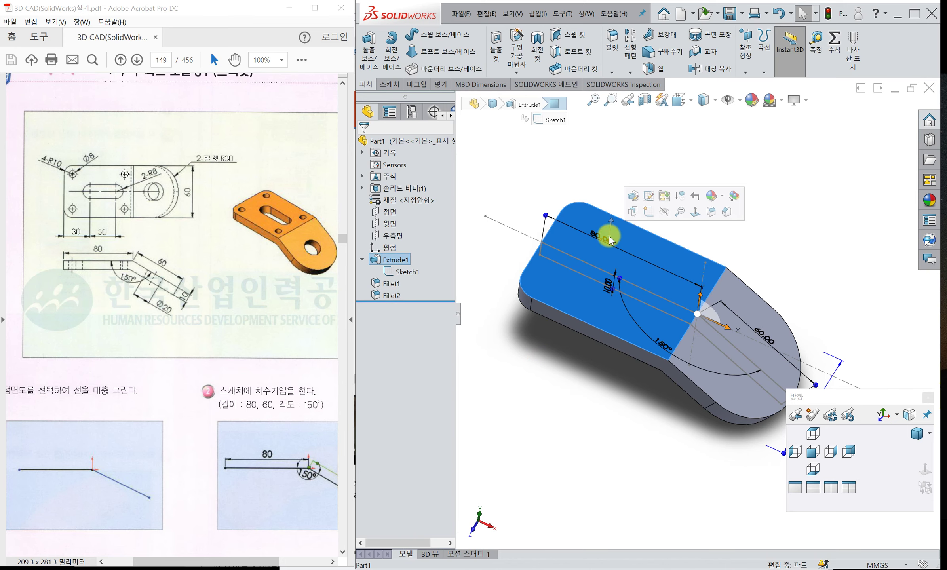
click(648, 213)
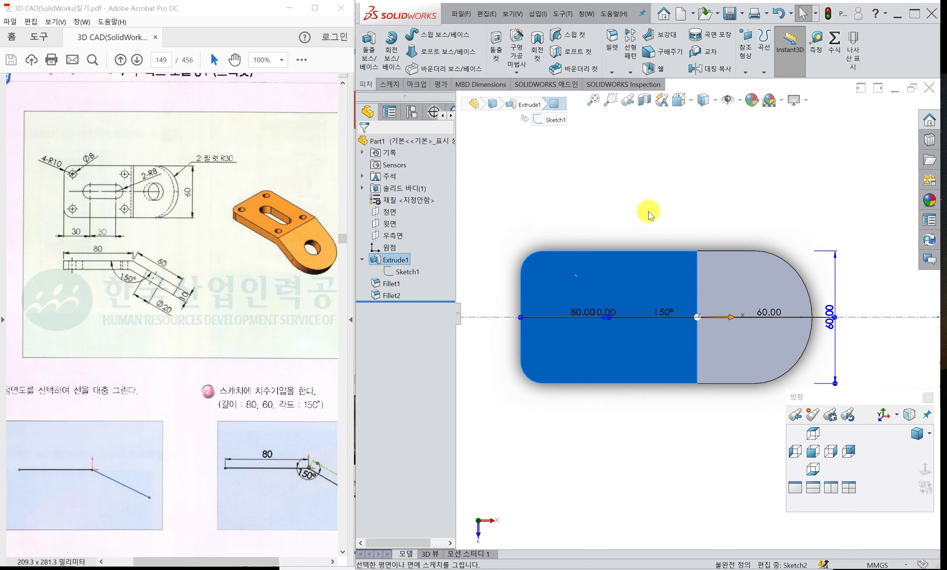
scroll(574, 380, up, 1)
scroll(664, 349, down, 5)
scroll(633, 337, up, 1)
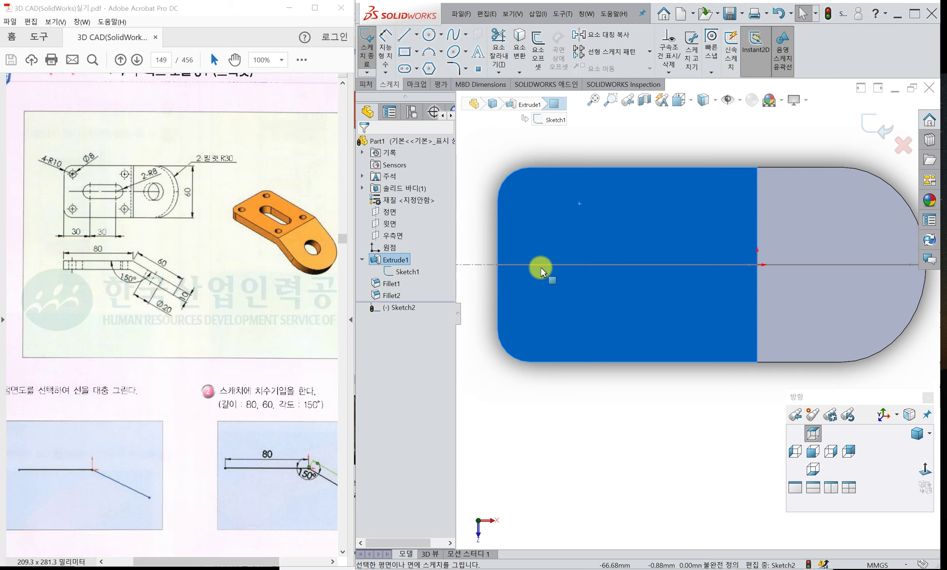
scroll(576, 269, up, 3)
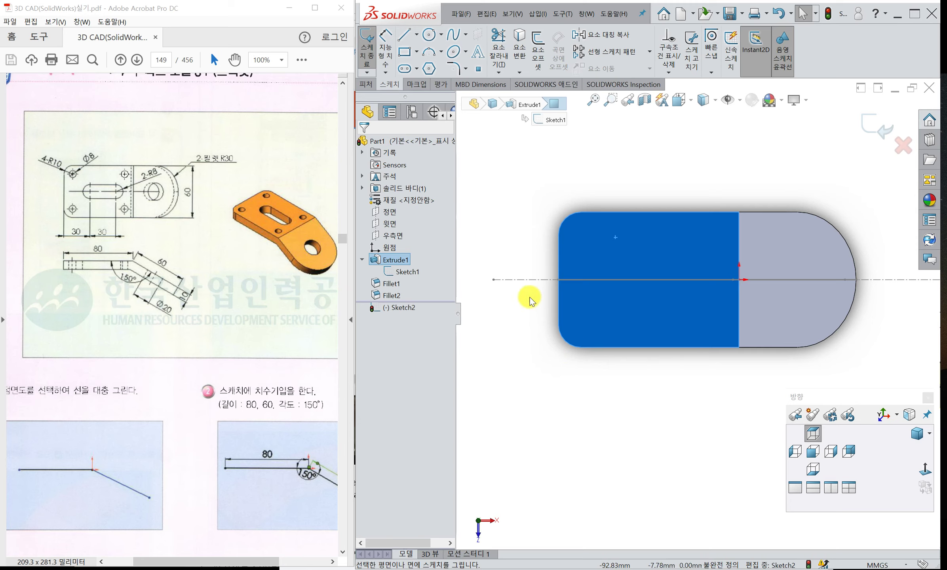
Convert the profile sketch's centerline into the new sketch and make the converted line construction geometry.
click(531, 280)
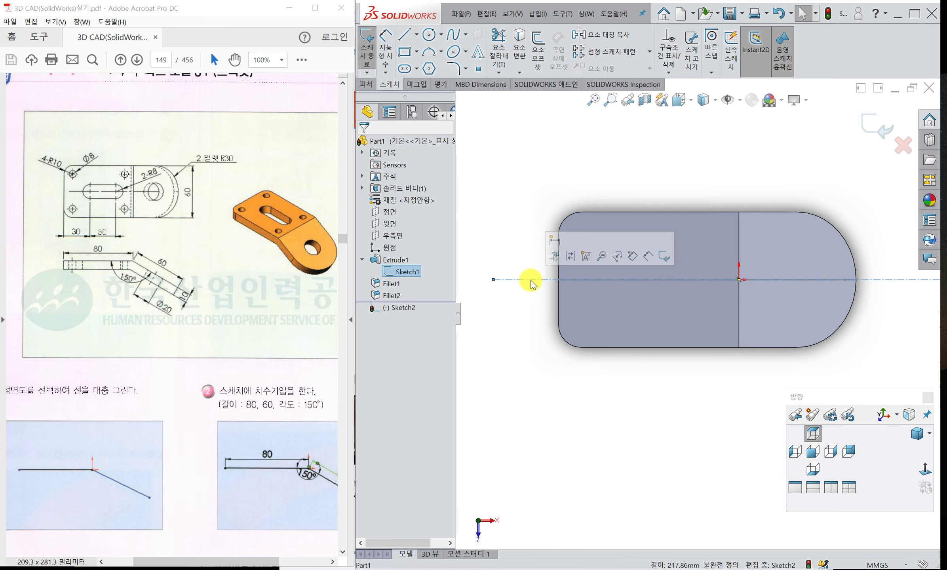
click(519, 40)
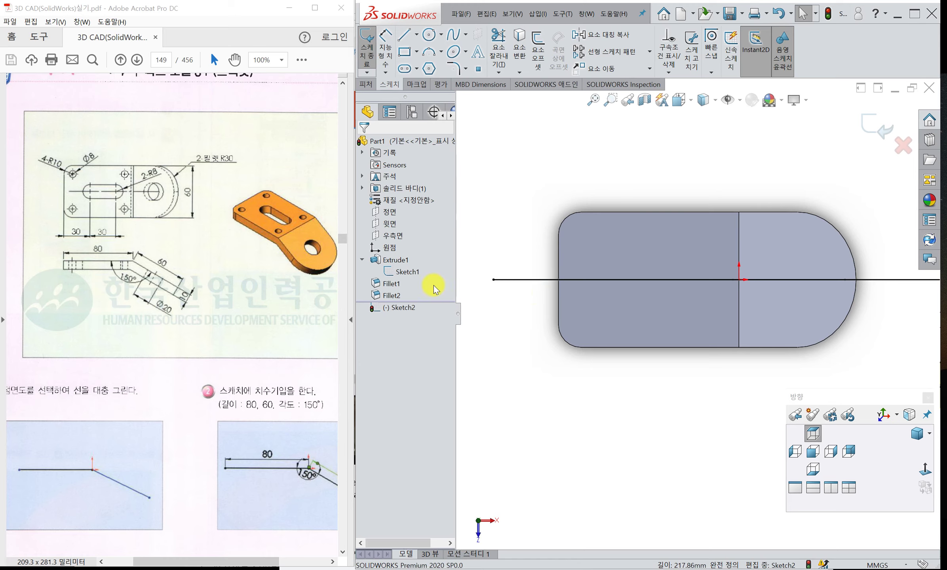
click(525, 280)
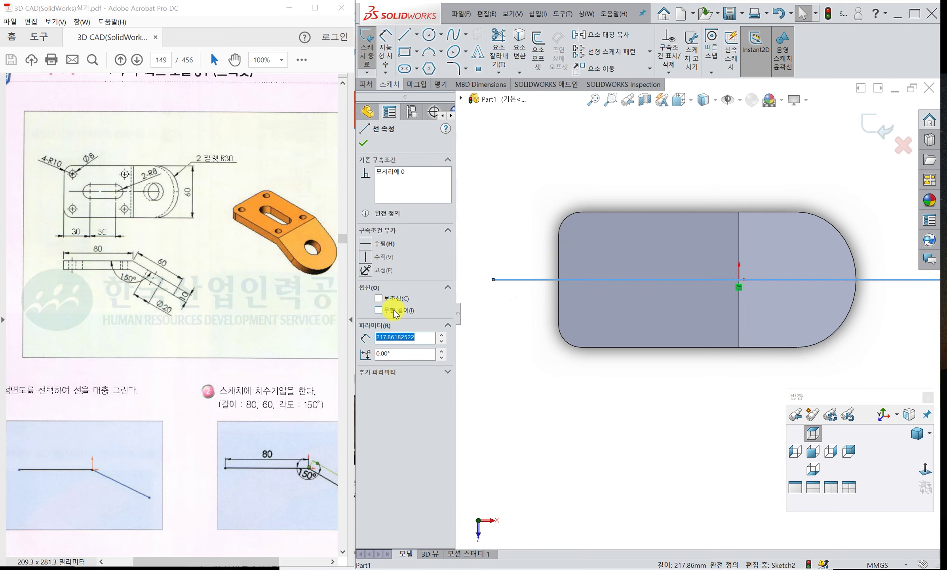
click(379, 299)
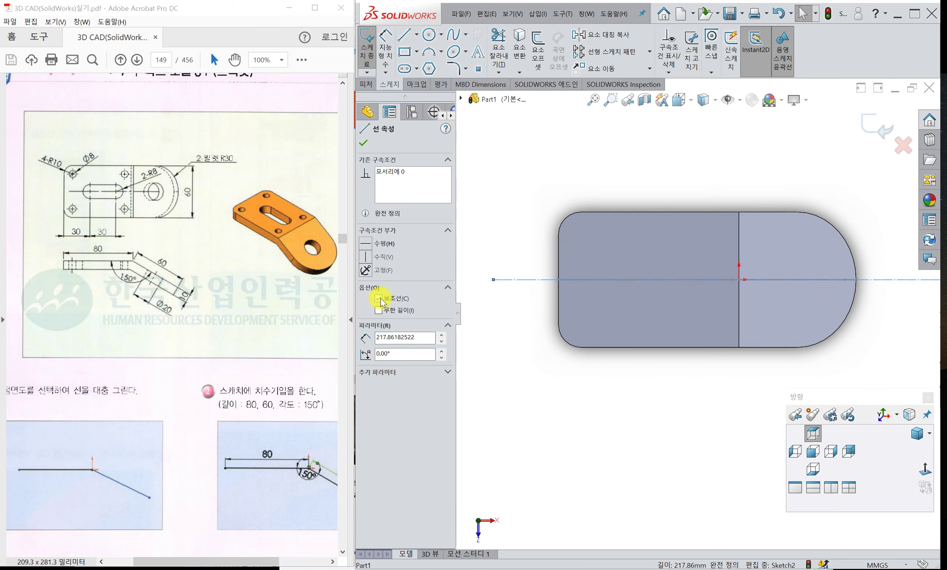
click(534, 317)
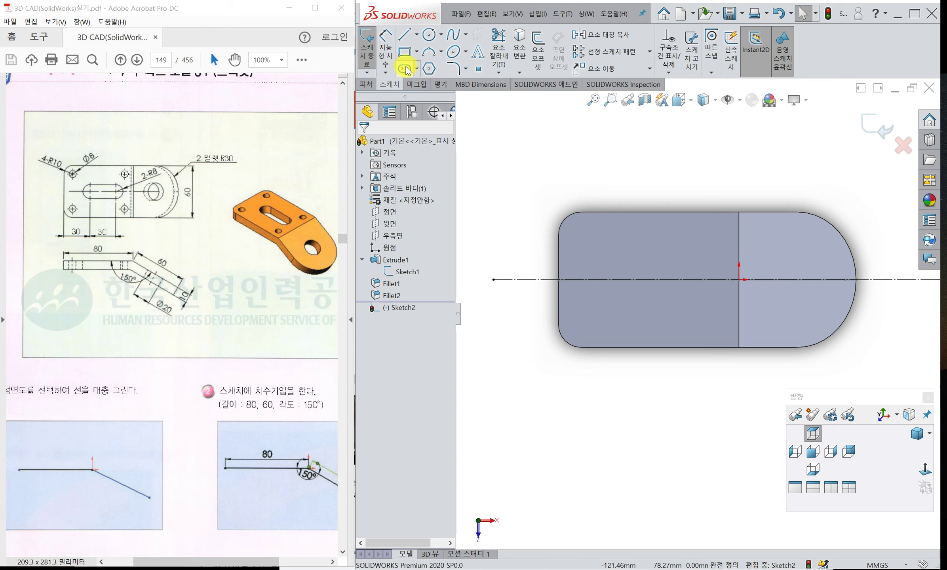
Sketch a straight slot along the centerline on the flat section, about 42 mm between arc centers and 19 mm wide.
click(404, 69)
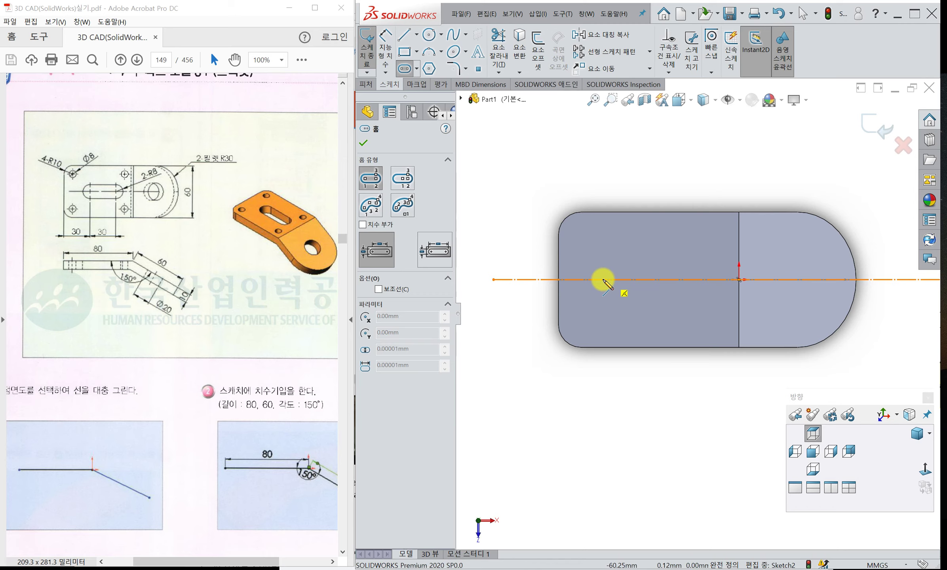
click(603, 280)
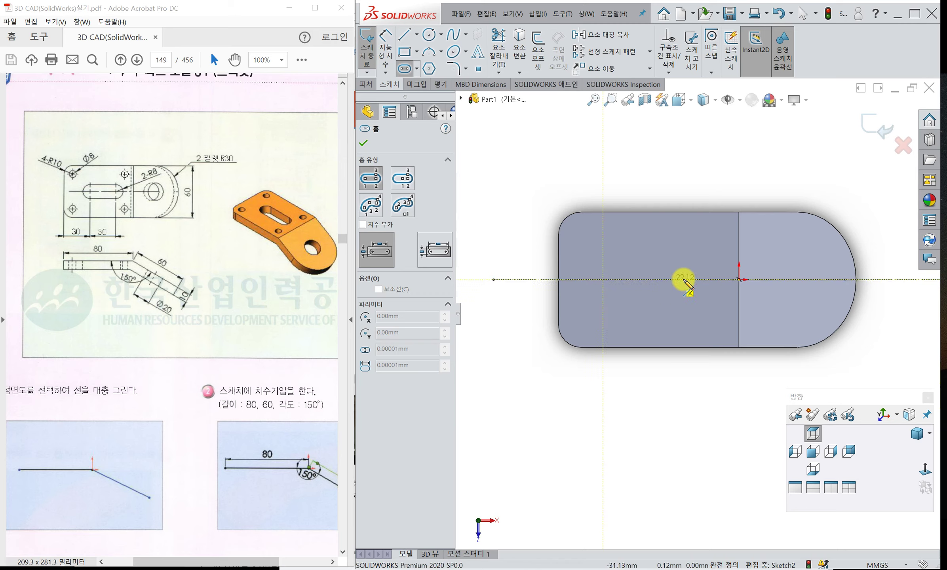
click(699, 280)
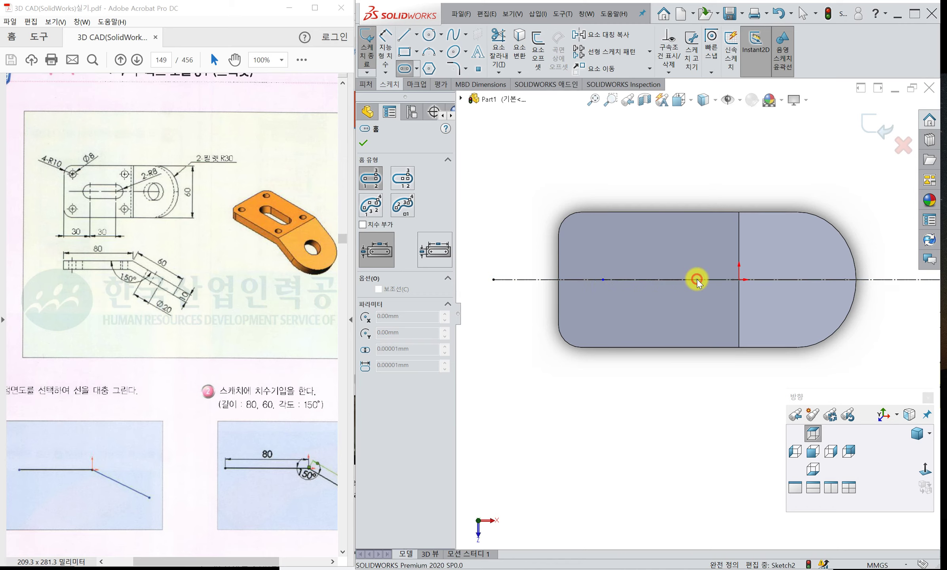
click(693, 304)
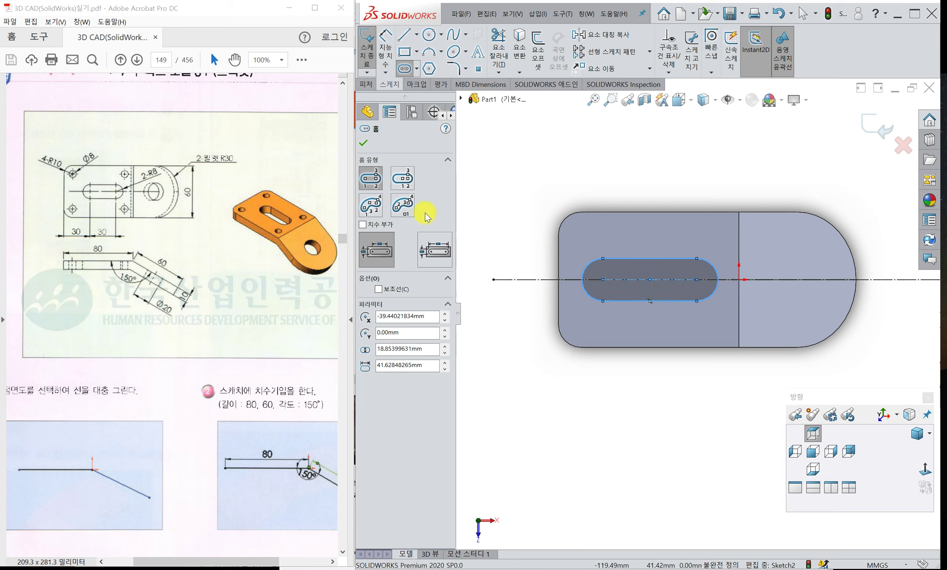
key(Escape)
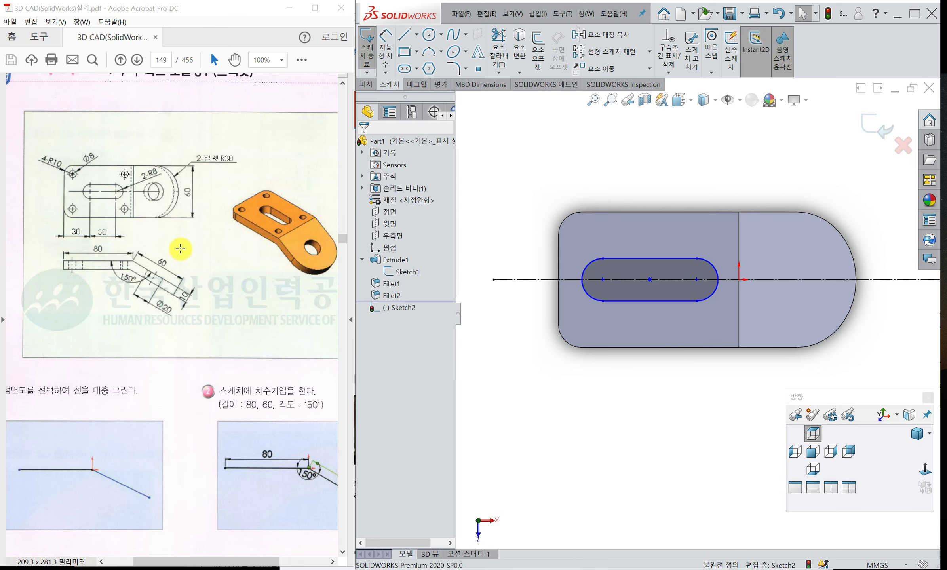
key(ctrl+1)
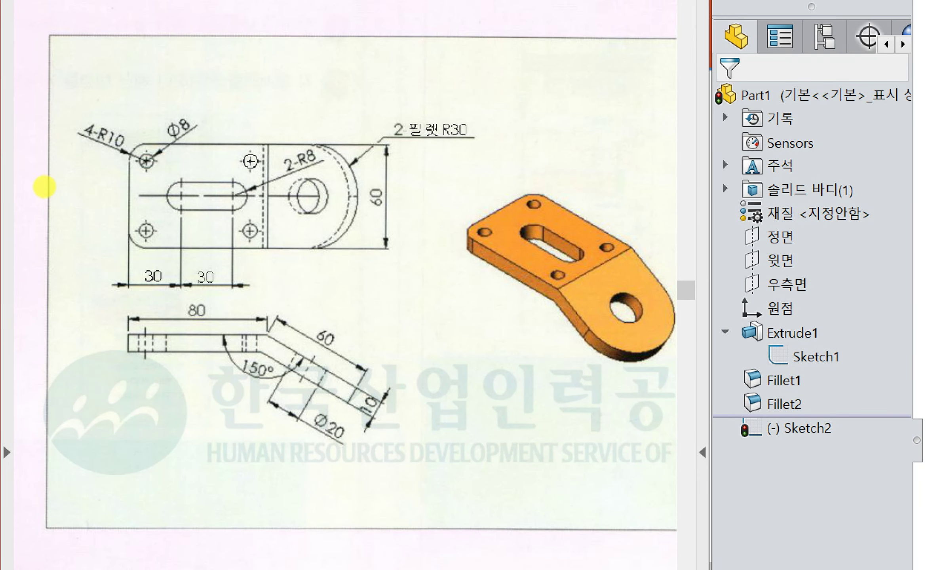
click(40, 187)
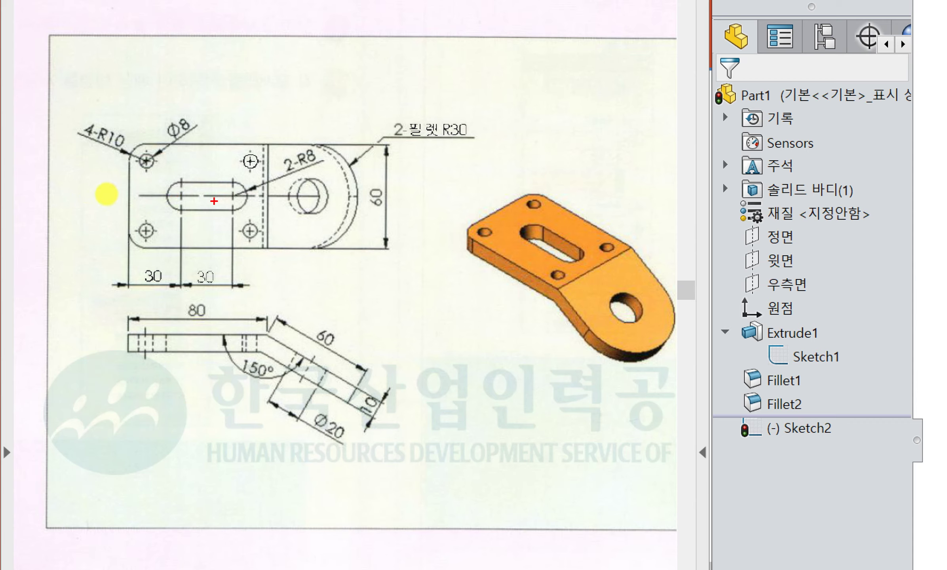
drag(164, 193, 166, 199)
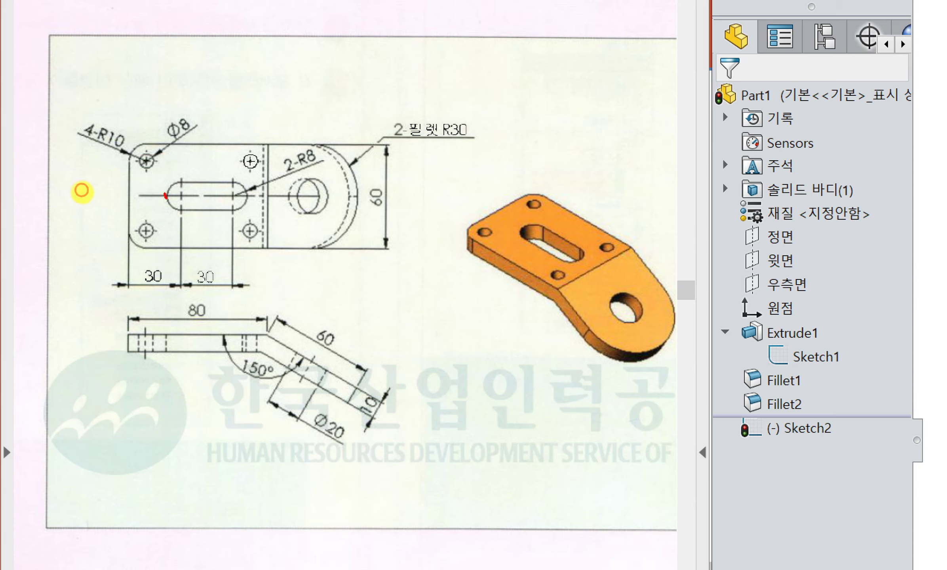
drag(251, 195, 245, 197)
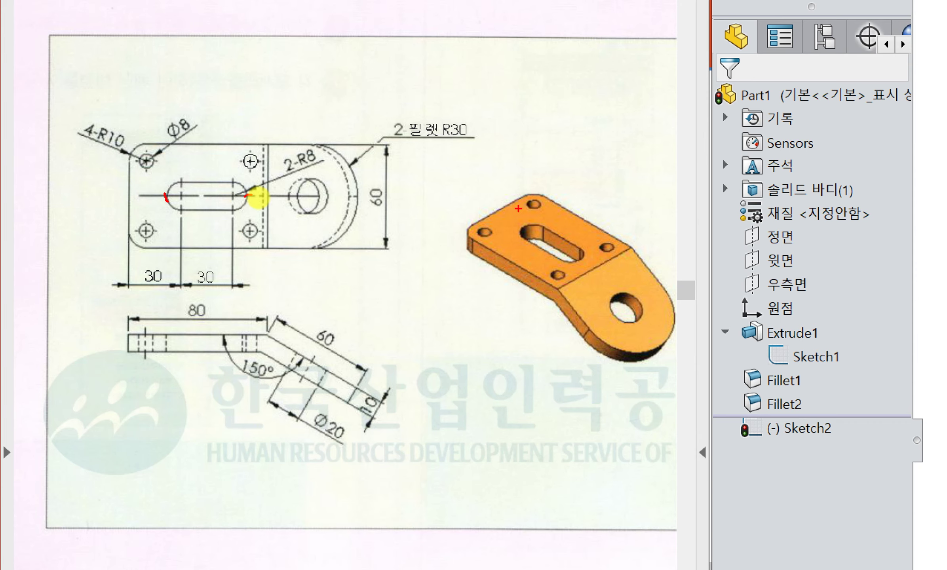
key(Escape)
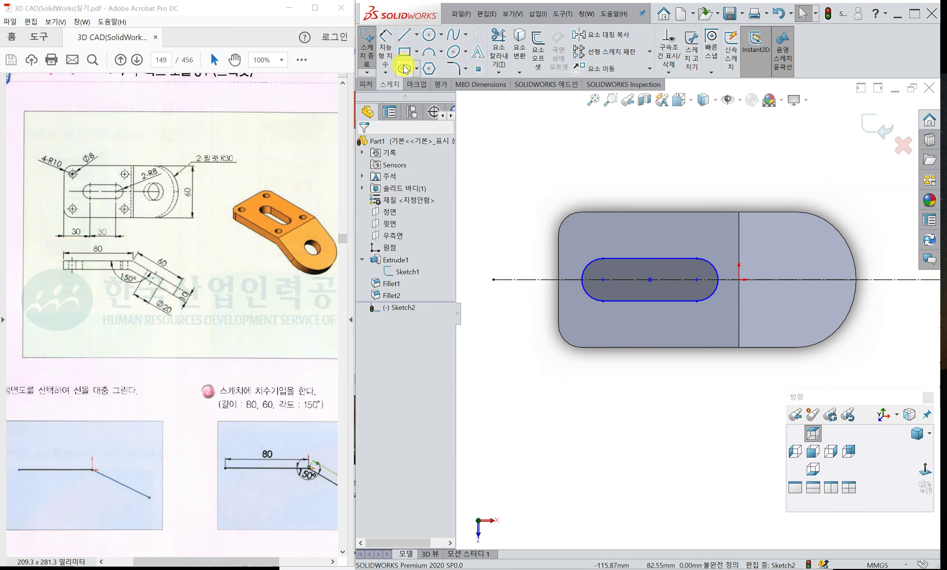
click(385, 48)
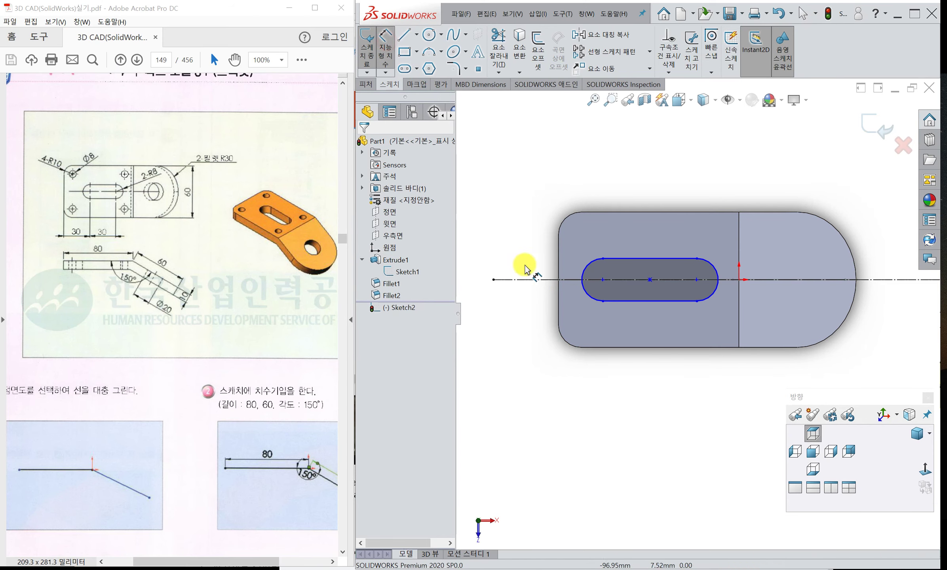
click(558, 295)
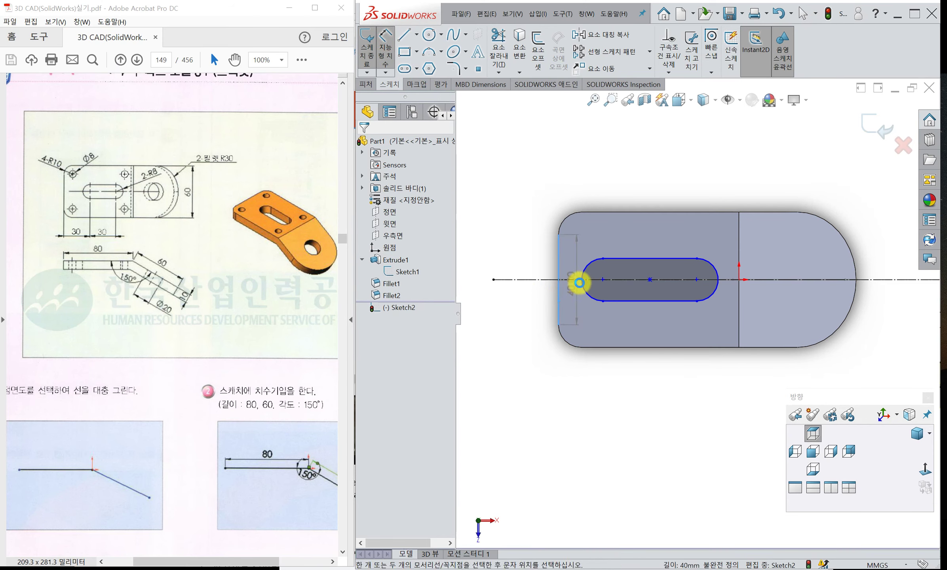
click(583, 283)
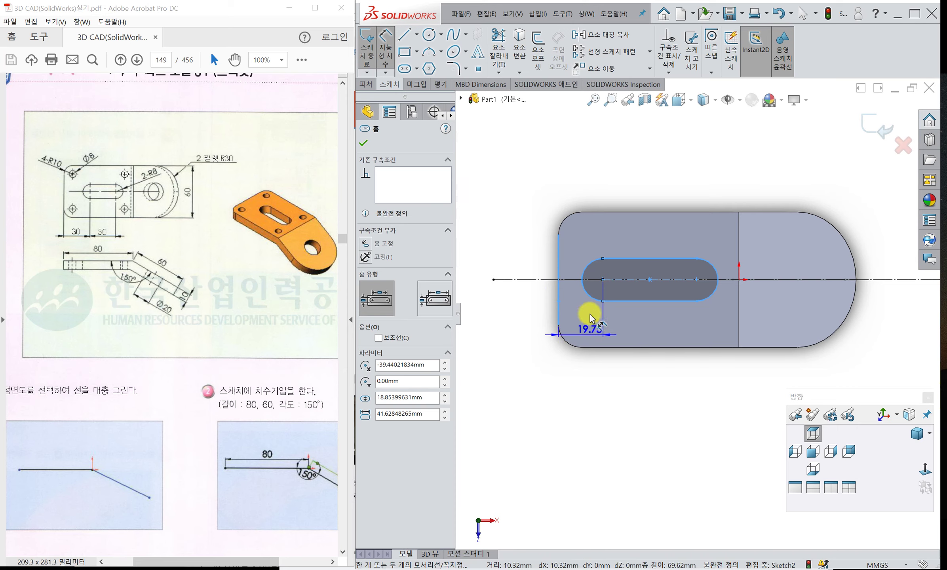
click(583, 341)
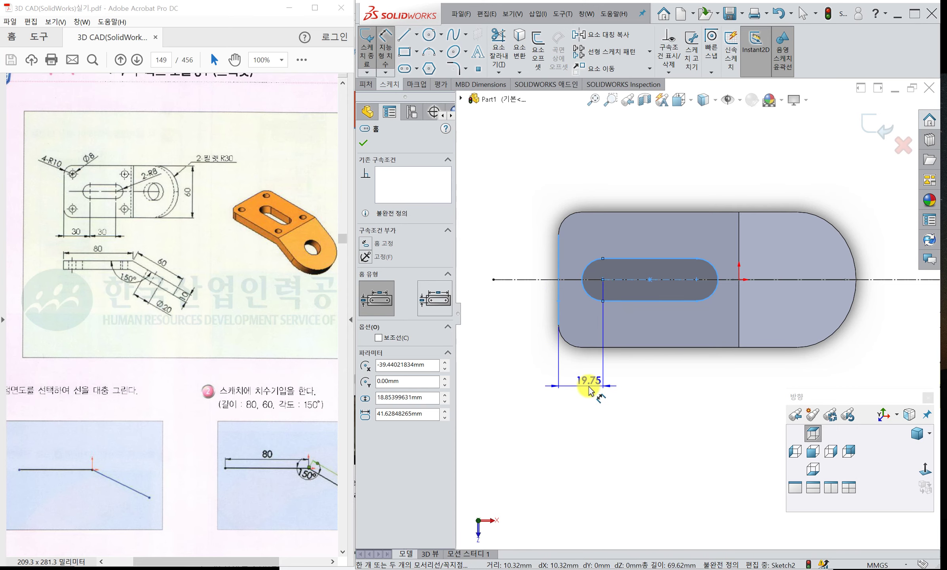
key(Escape)
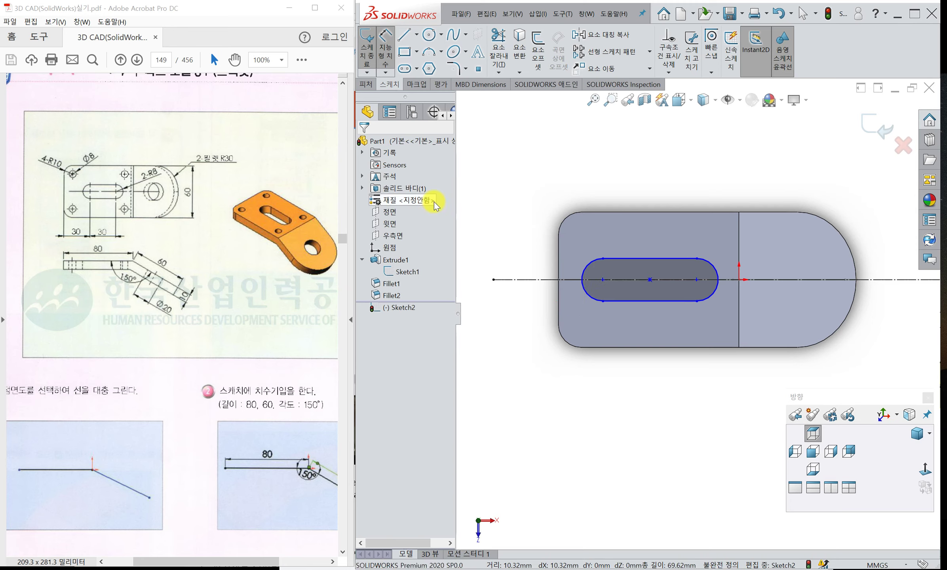
Place sketch points at the midpoints of the slot's two end arcs on the centerline.
click(479, 69)
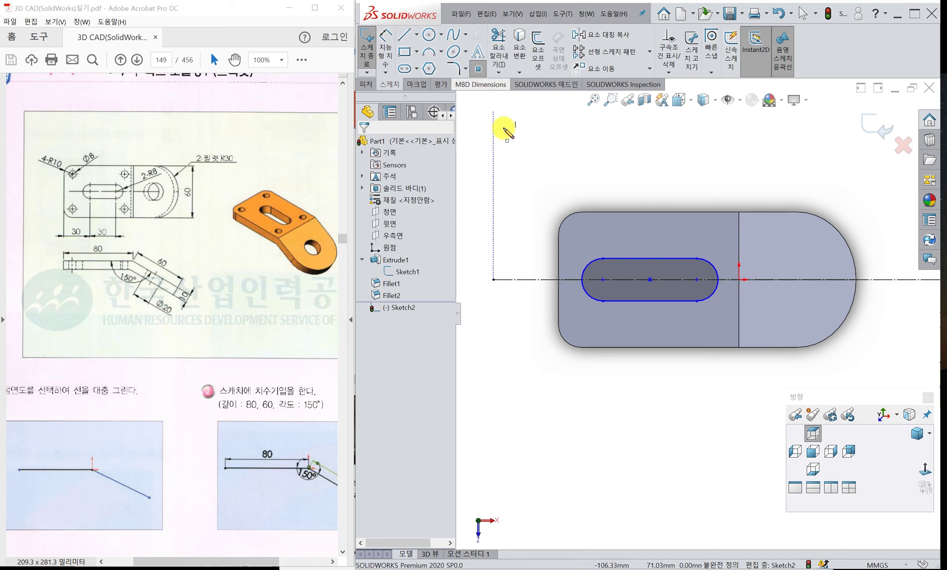
click(580, 279)
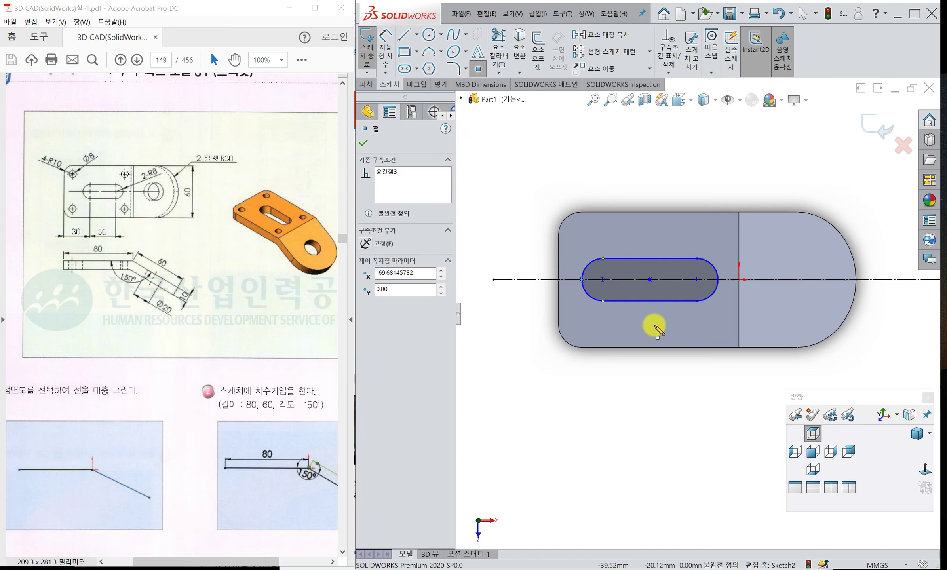
click(718, 279)
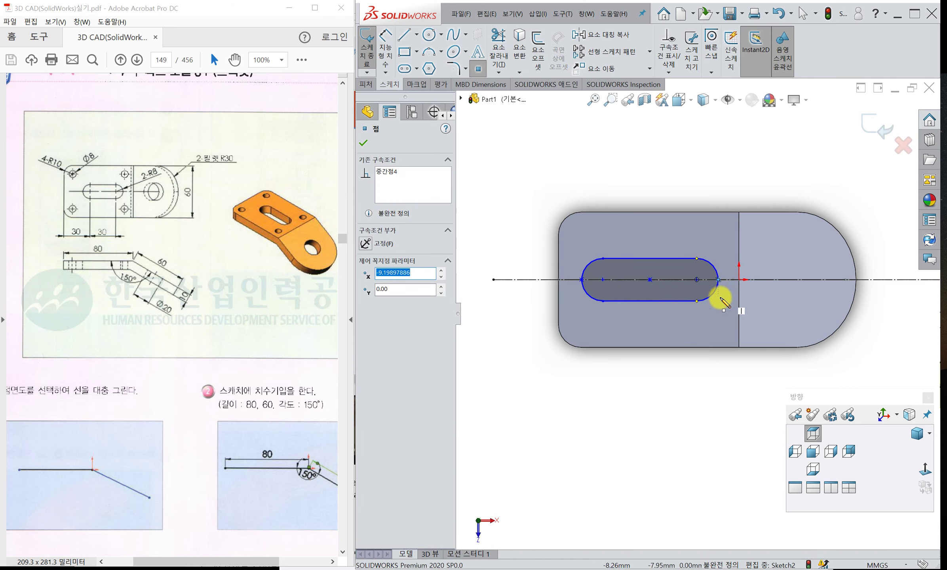
Dimension the distance from the flat section's free end edge to the slot's nearest arc midpoint as 22 mm.
click(380, 44)
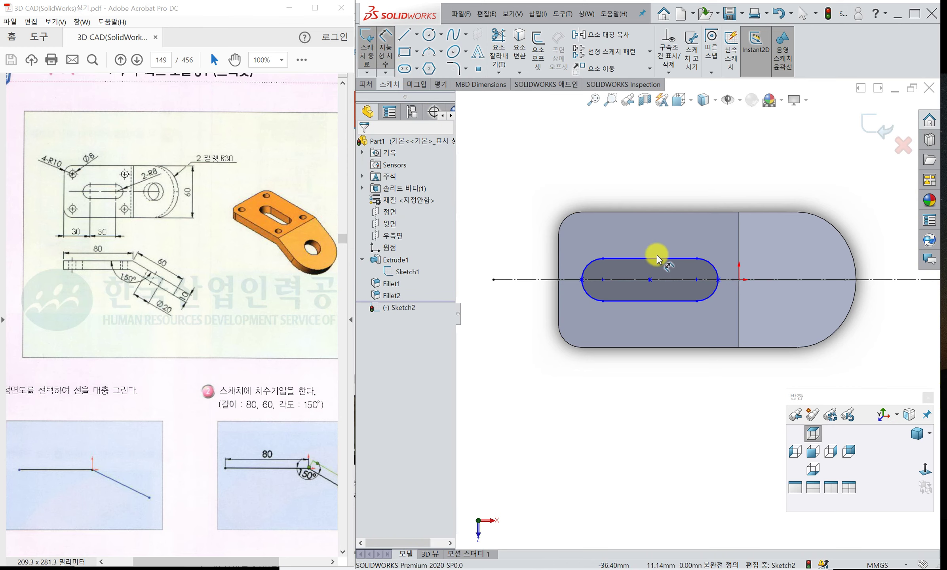
click(558, 303)
click(581, 280)
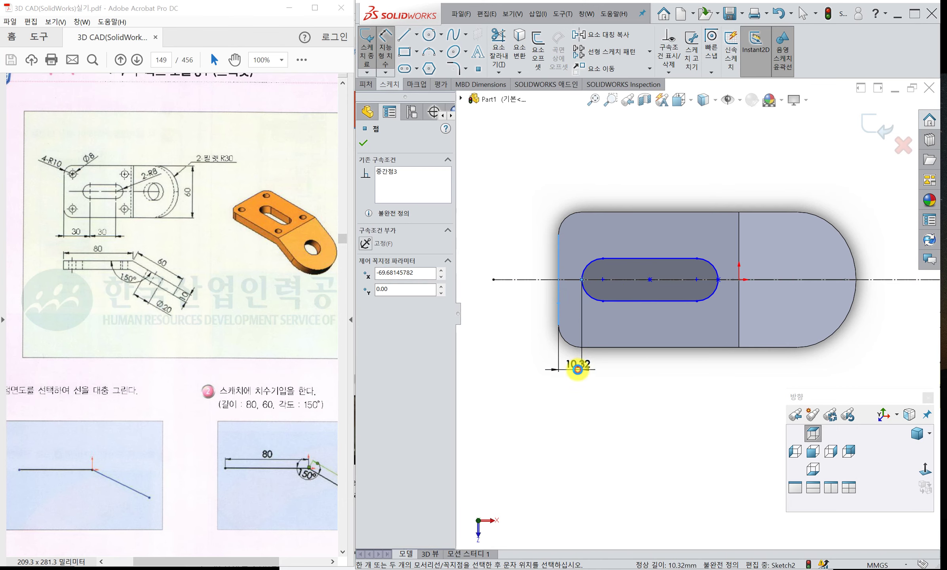
click(579, 371)
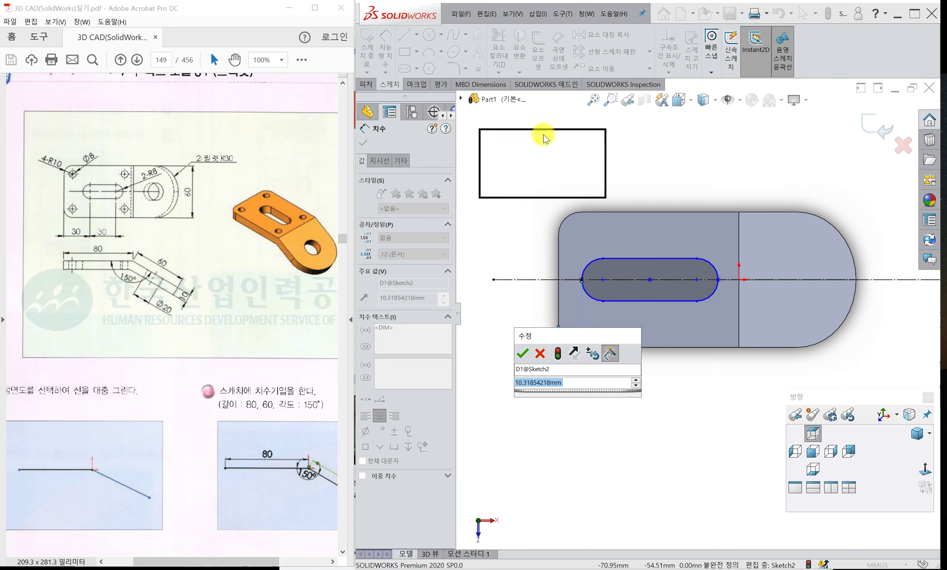
drag(548, 129, 548, 131)
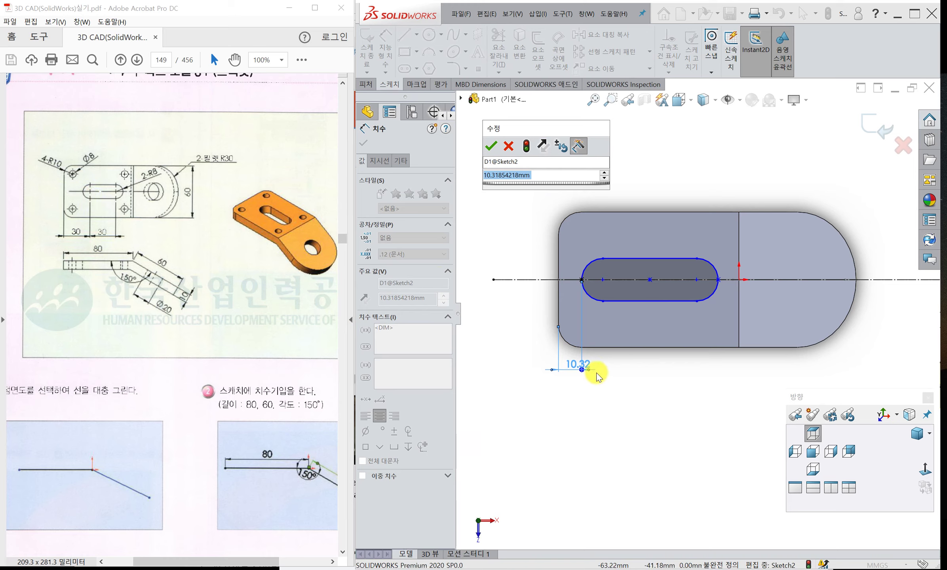
text(22)
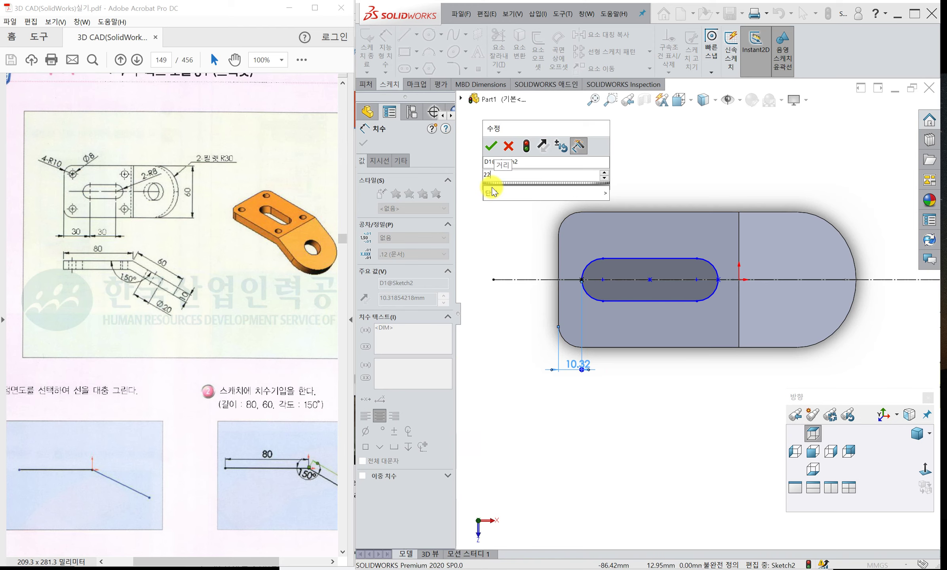
key(Return)
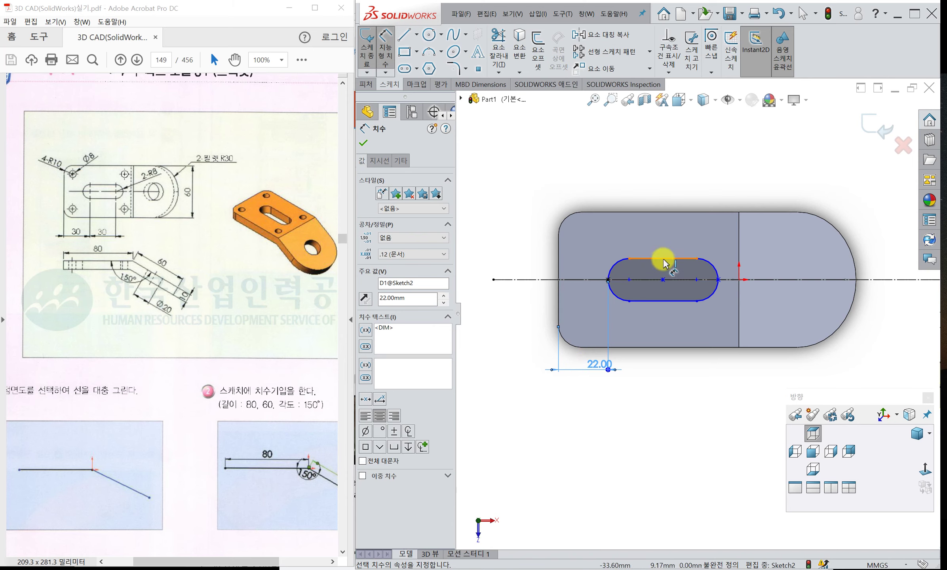
Dimension the slot's width between its two straight sides as 16 mm.
click(668, 300)
click(667, 301)
click(576, 290)
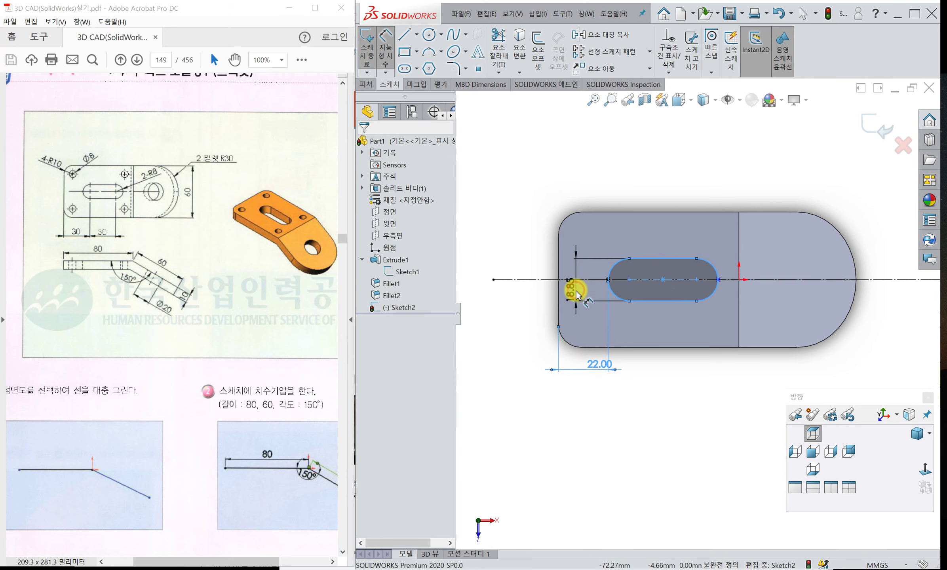
text(16)
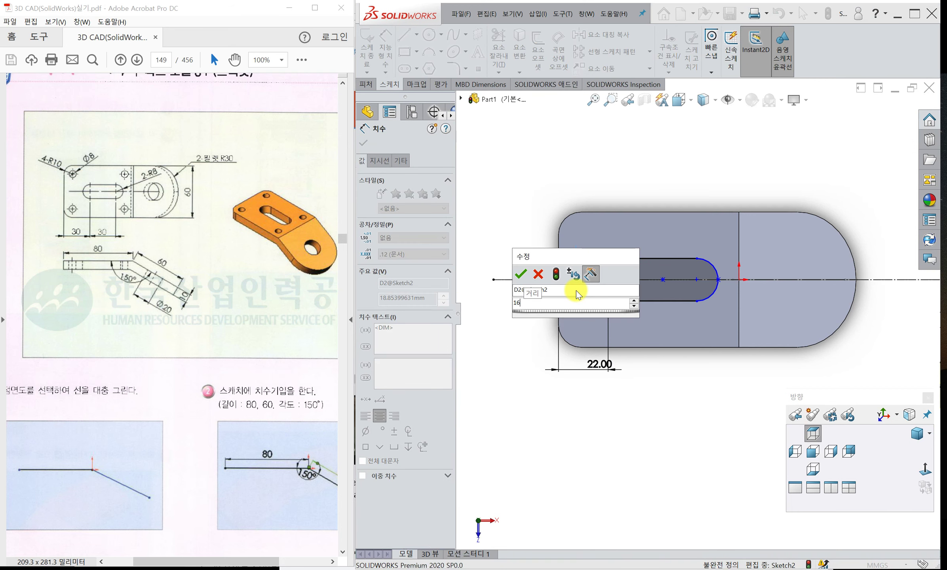
key(Return)
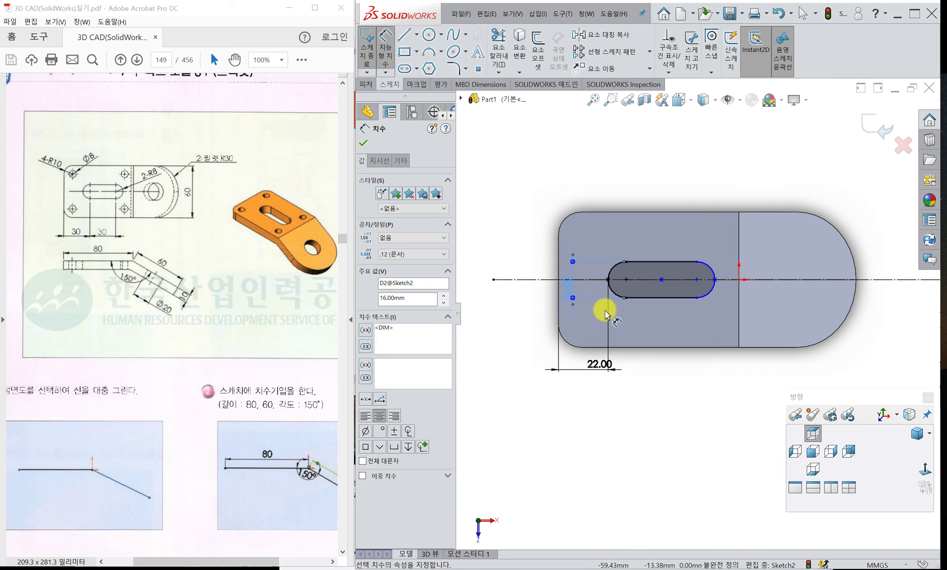
Dimension the slot's overall length between its two arc midpoints as 46 mm.
click(714, 279)
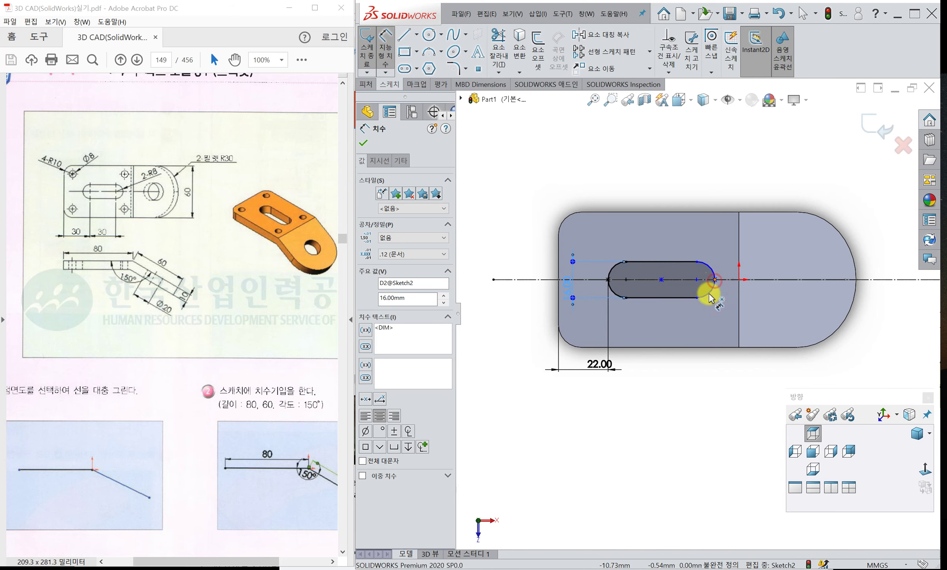
click(608, 279)
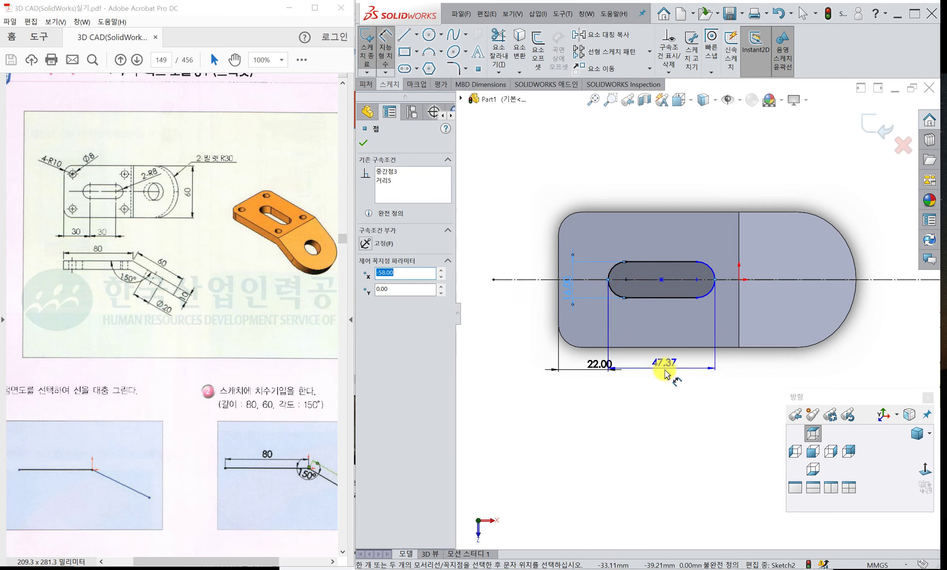
click(665, 372)
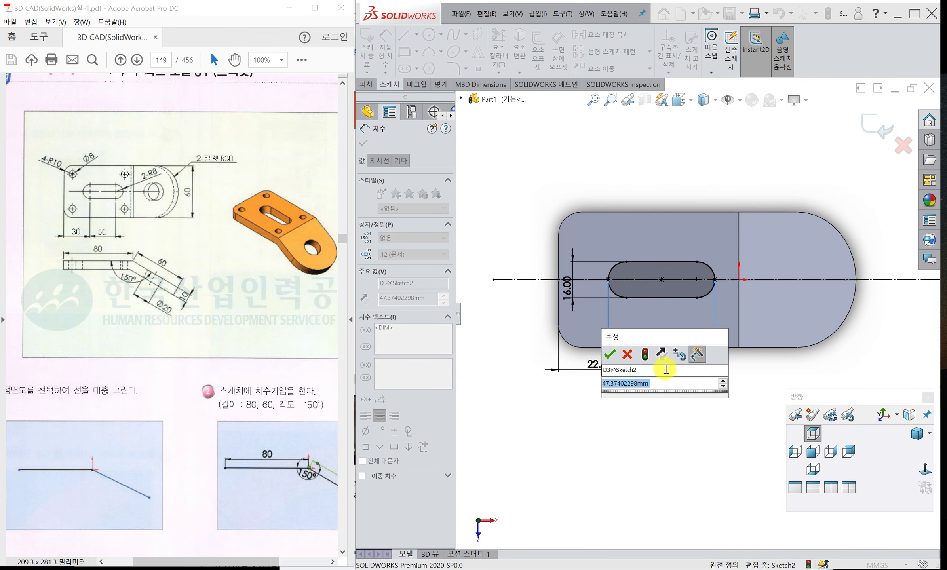
drag(644, 337, 645, 156)
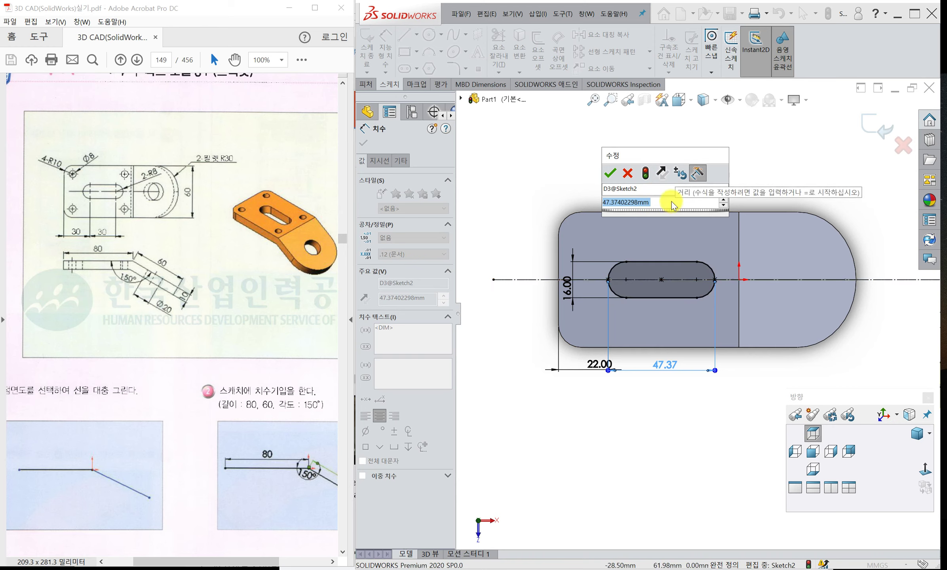
text(46)
key(Return)
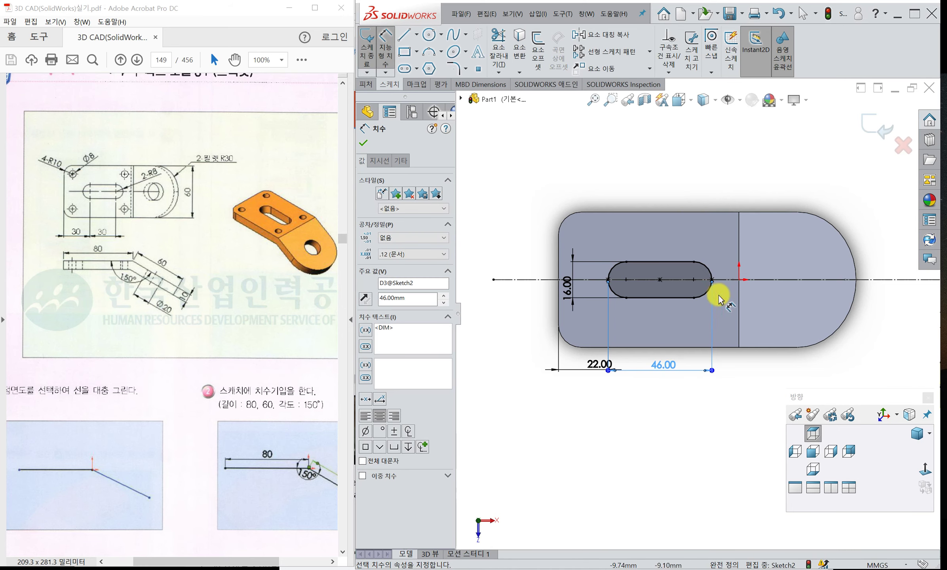
Add a radius dimension to the slot's end arc nearest the bend and make it a driven dimension.
click(709, 270)
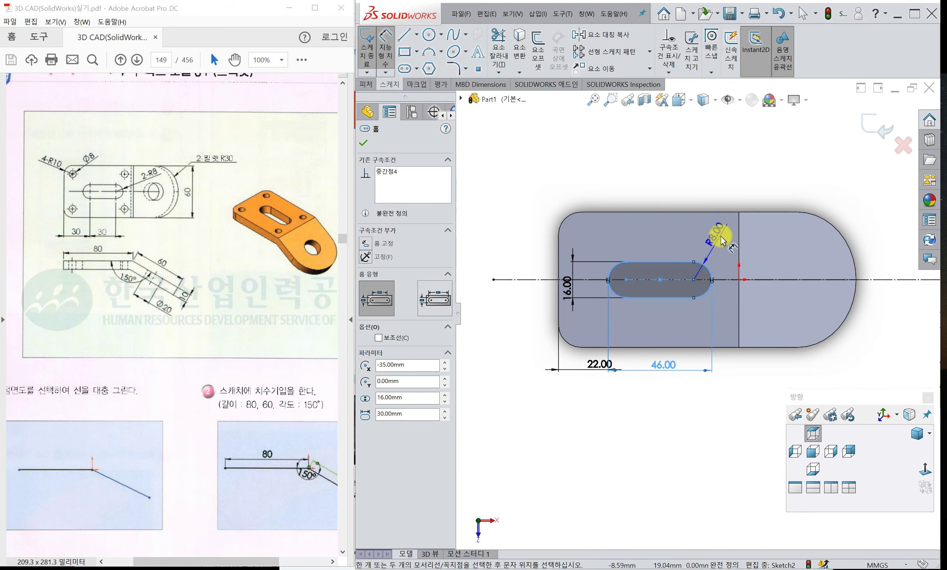
click(722, 237)
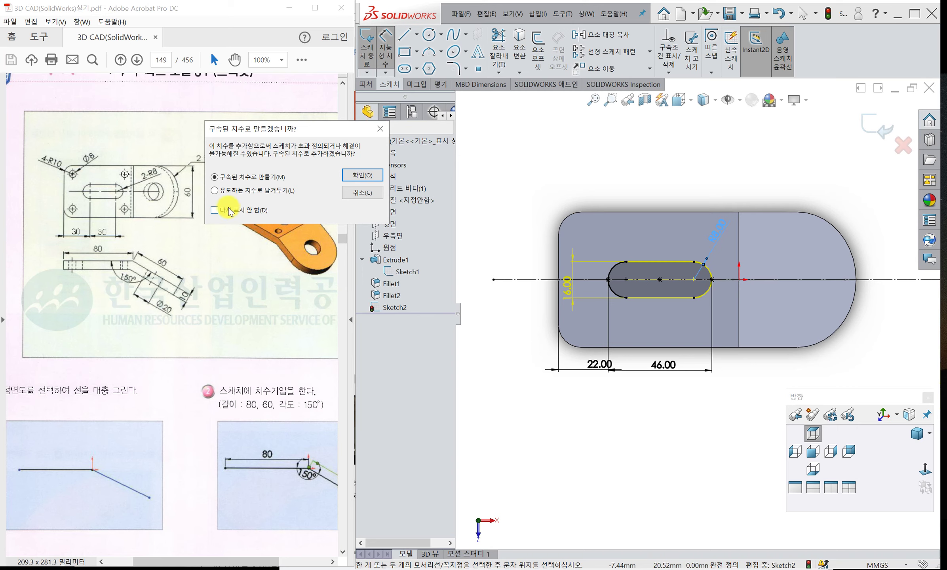
click(362, 175)
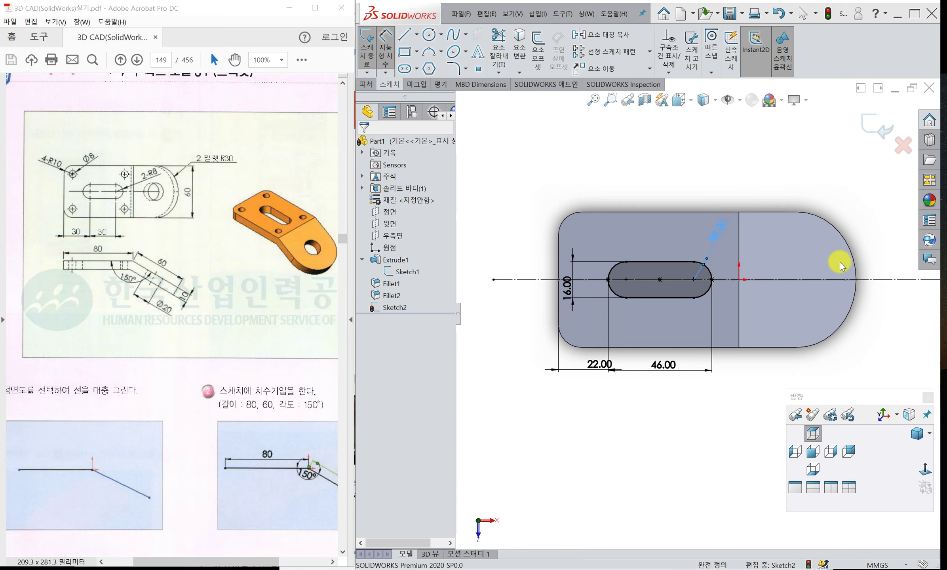
key(Escape)
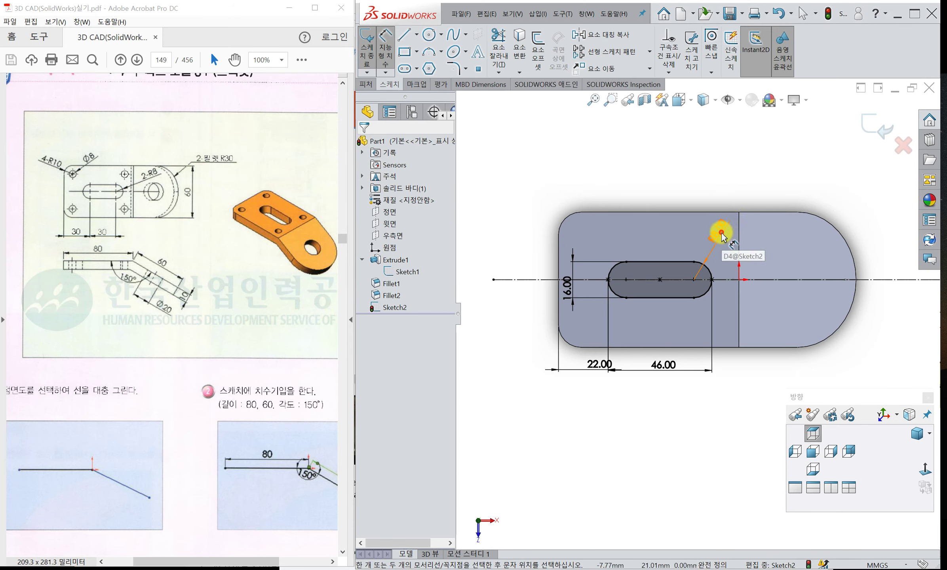
Add the prefix "2-" to the text of the slot's radius dimension.
click(714, 238)
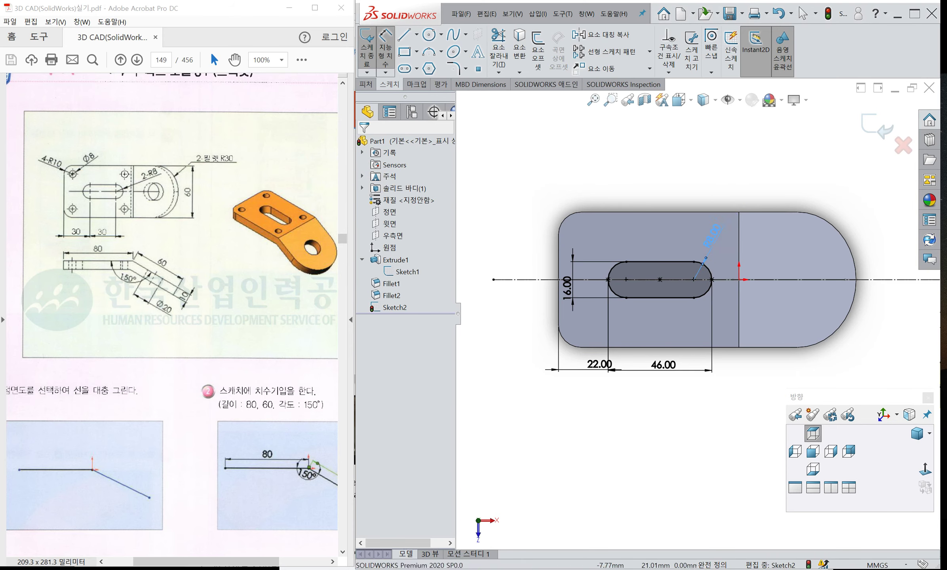
click(721, 246)
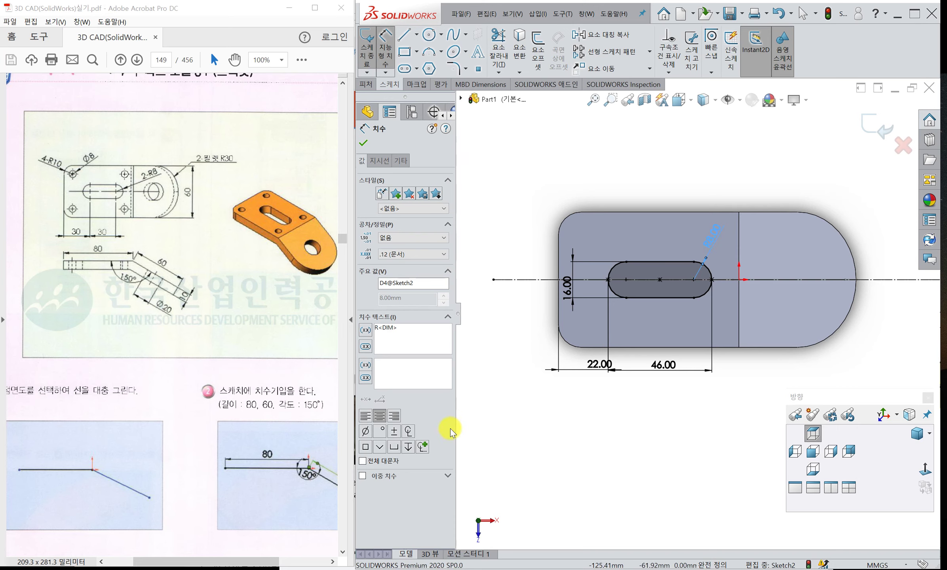
click(376, 328)
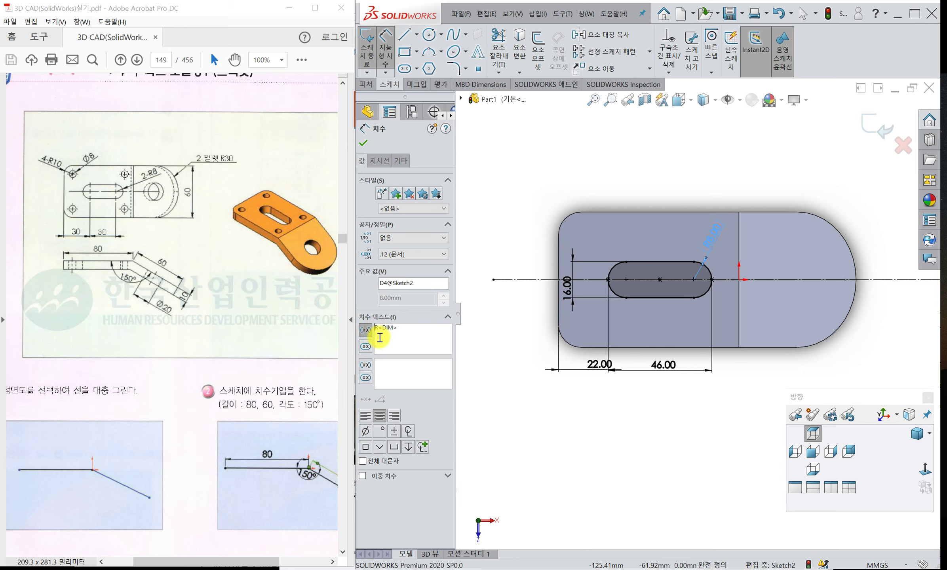
text(2-)
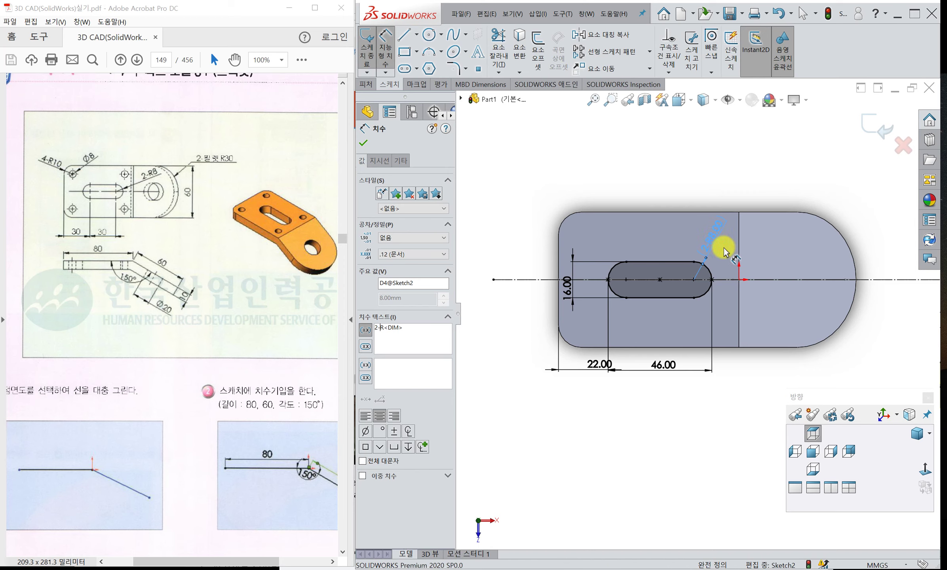
click(676, 174)
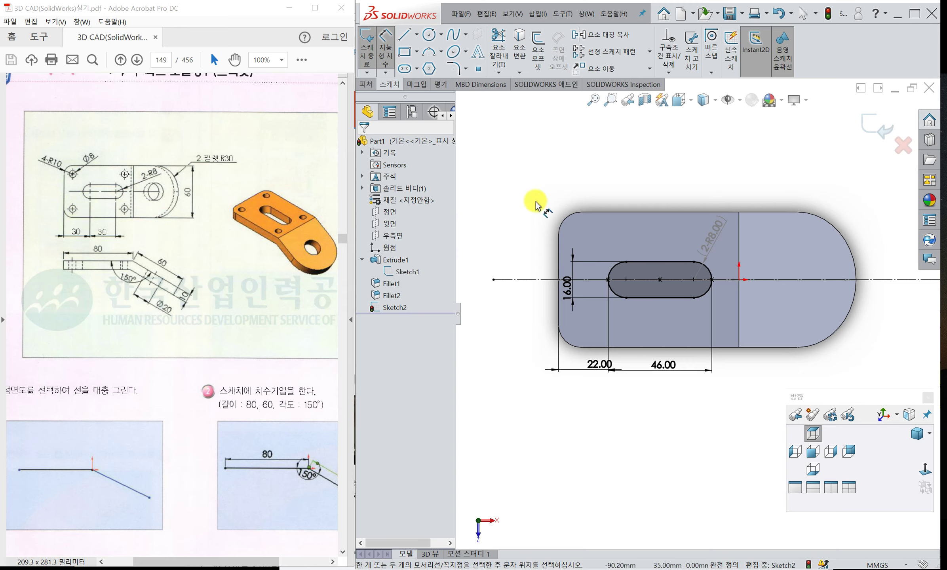
Sketch a circle about 6.8 mm in diameter at the center of the upper R10 corner at the free end.
click(428, 34)
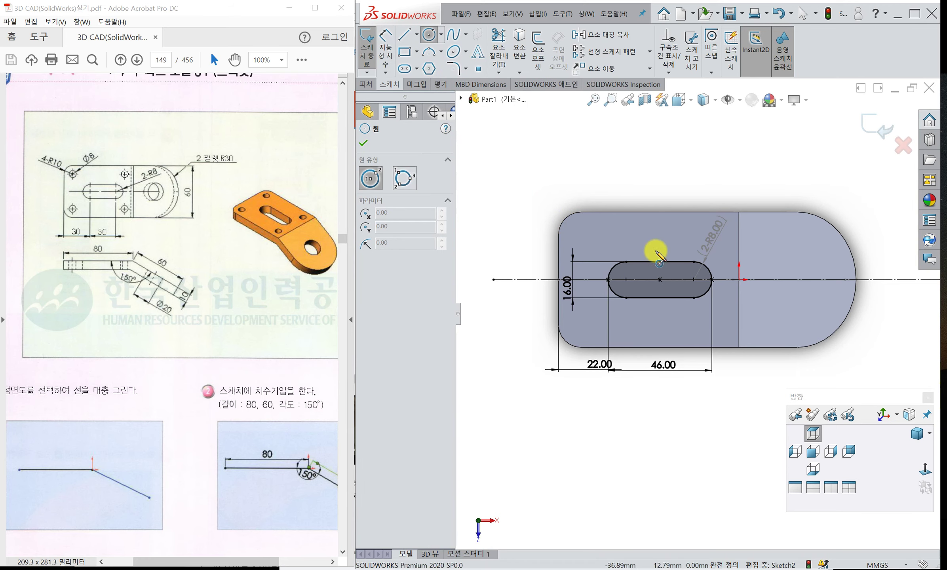
click(582, 235)
click(584, 242)
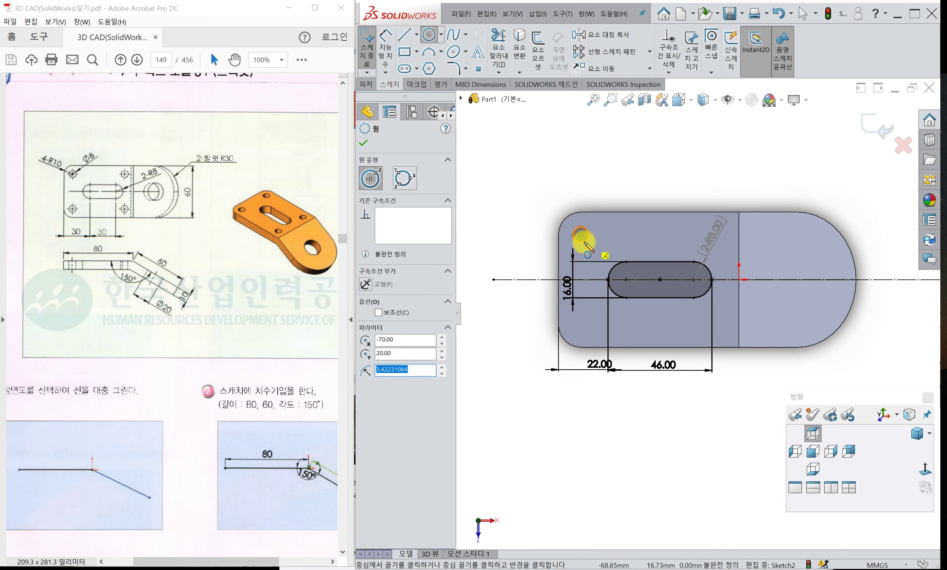
Set the corner circle's diameter to 8 mm with a dimension.
click(382, 39)
click(588, 234)
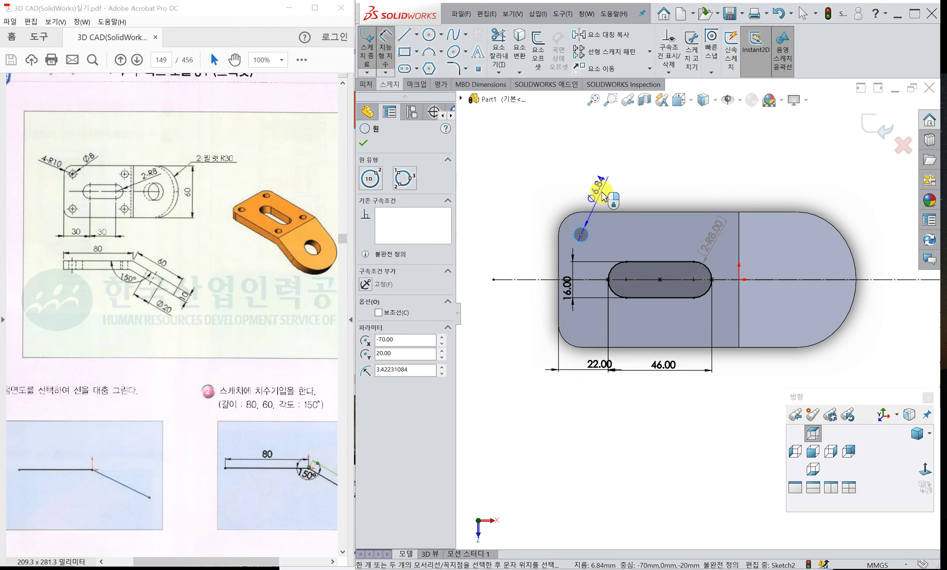
click(605, 193)
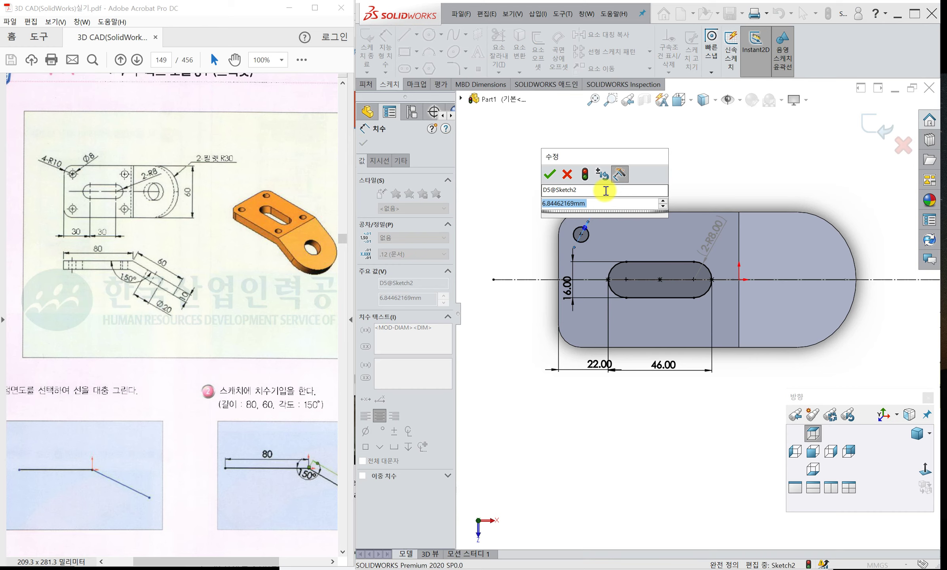
text(8)
key(Return)
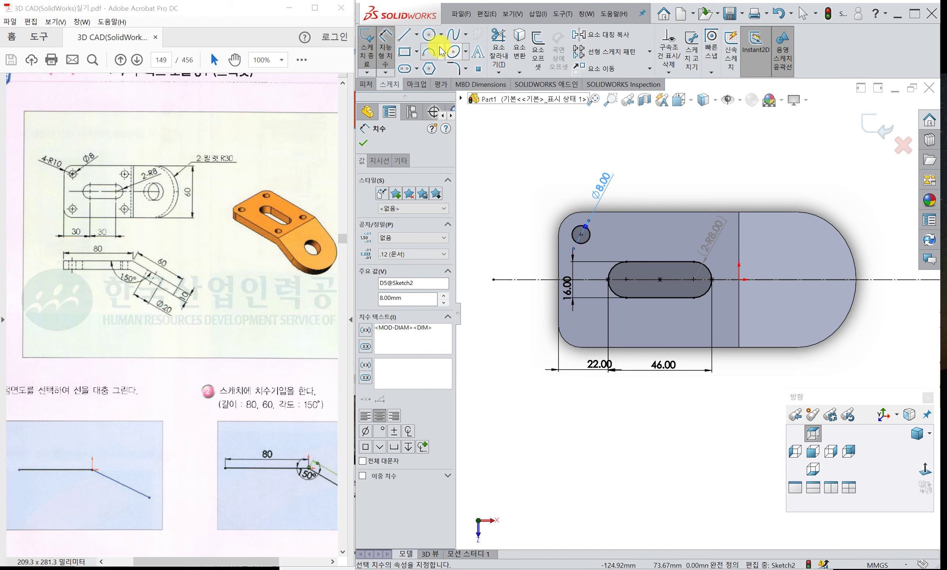
Sketch a center rectangle about 77 by 40 mm, centered on the centerline inside the slot, with one corner at the 8 mm circle's center.
click(429, 35)
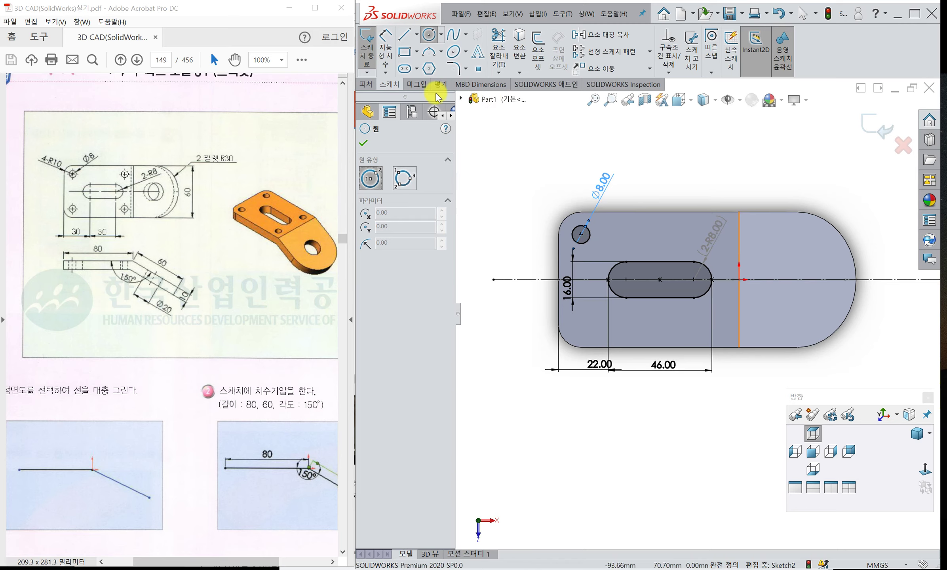
click(417, 55)
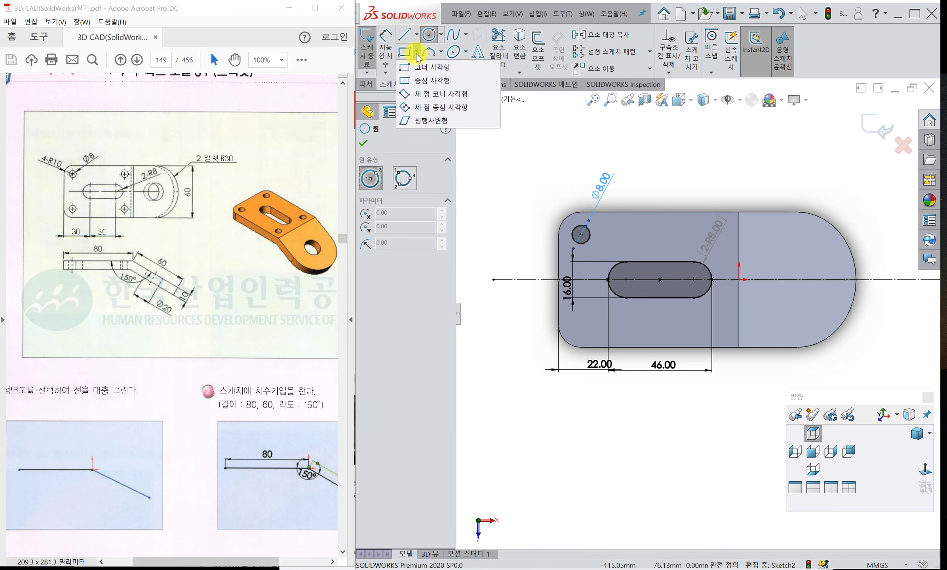
click(417, 80)
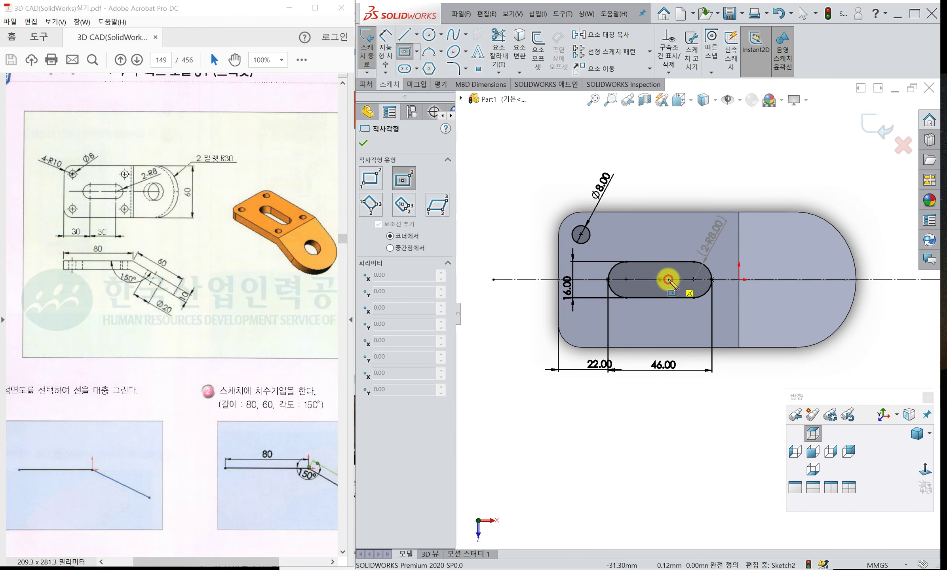
click(668, 280)
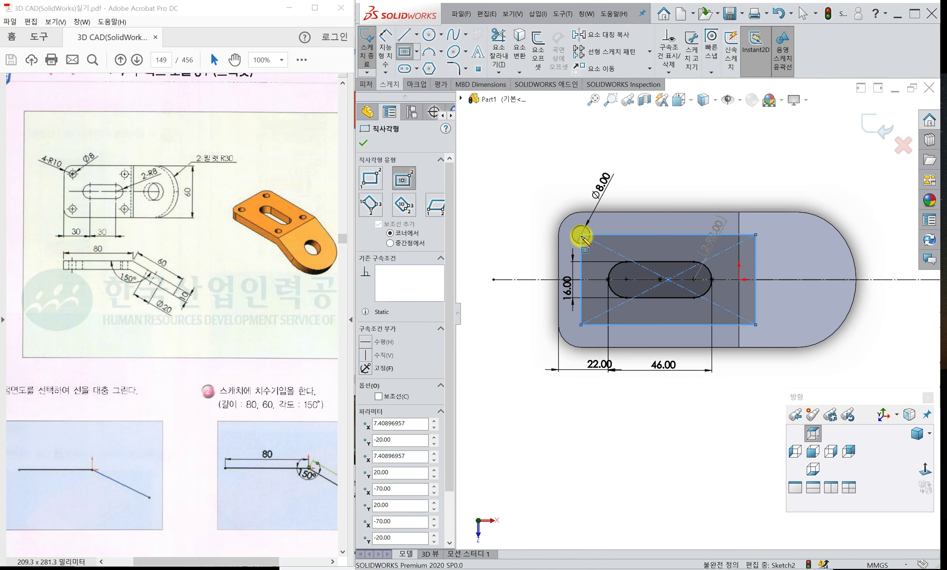
Convert the center rectangle to construction lines and set its length along the centerline to 60 mm with a dimension.
click(379, 396)
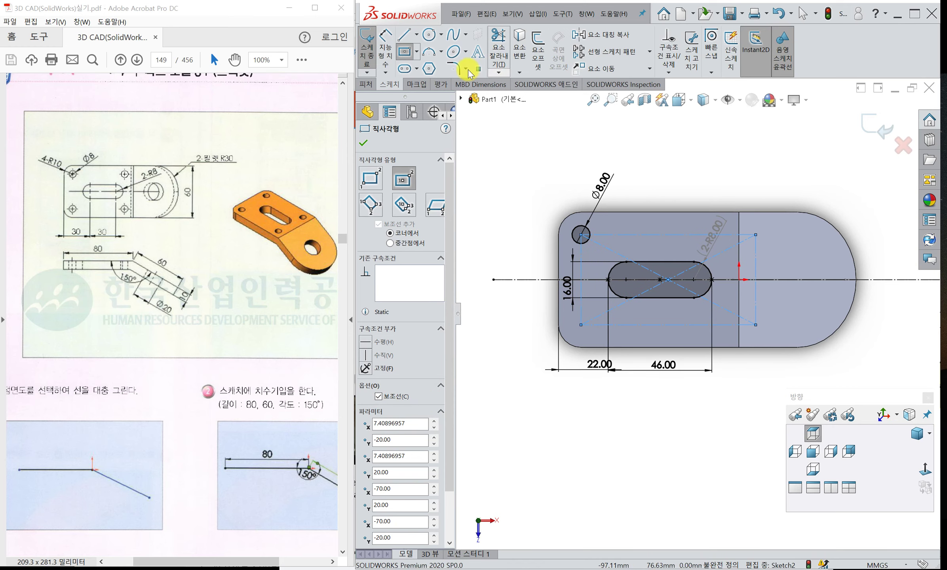
click(385, 49)
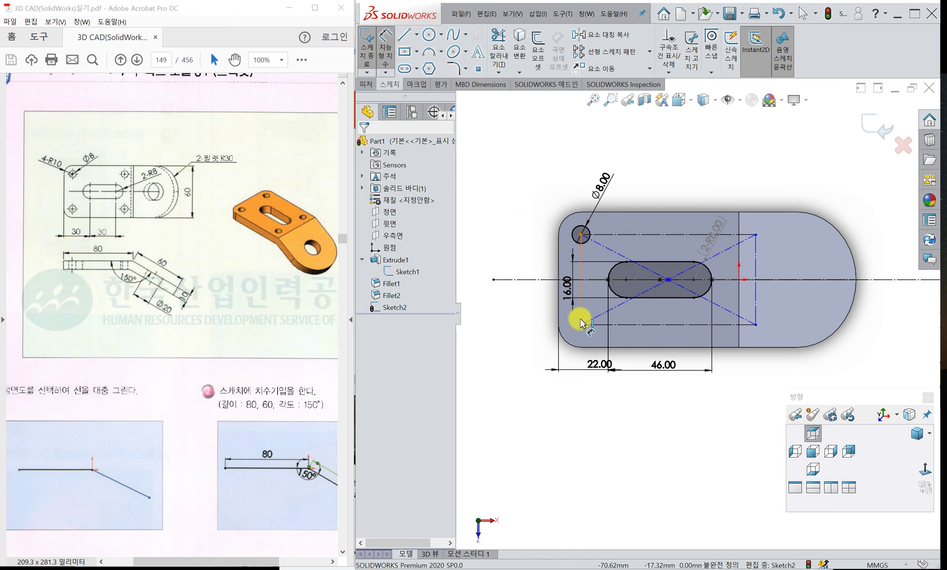
click(671, 235)
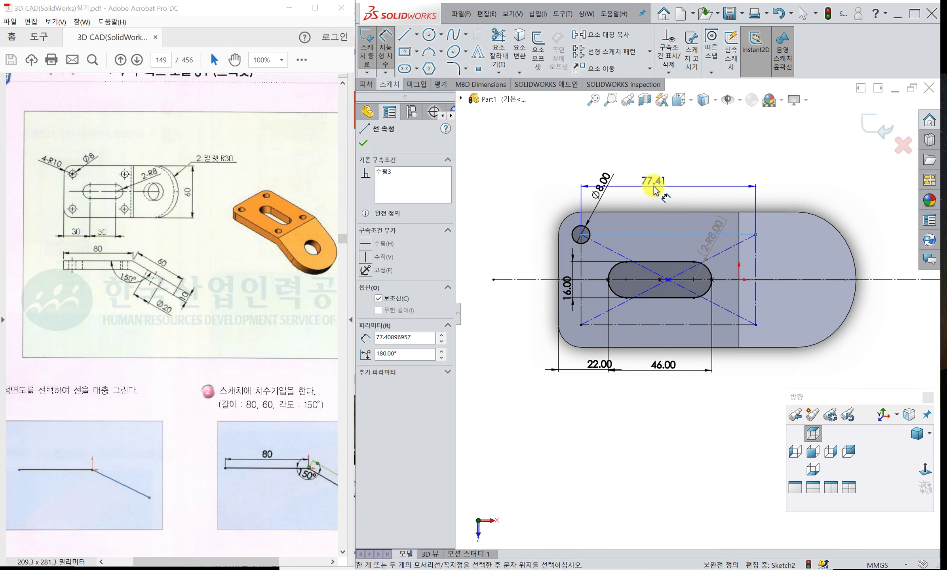
click(647, 175)
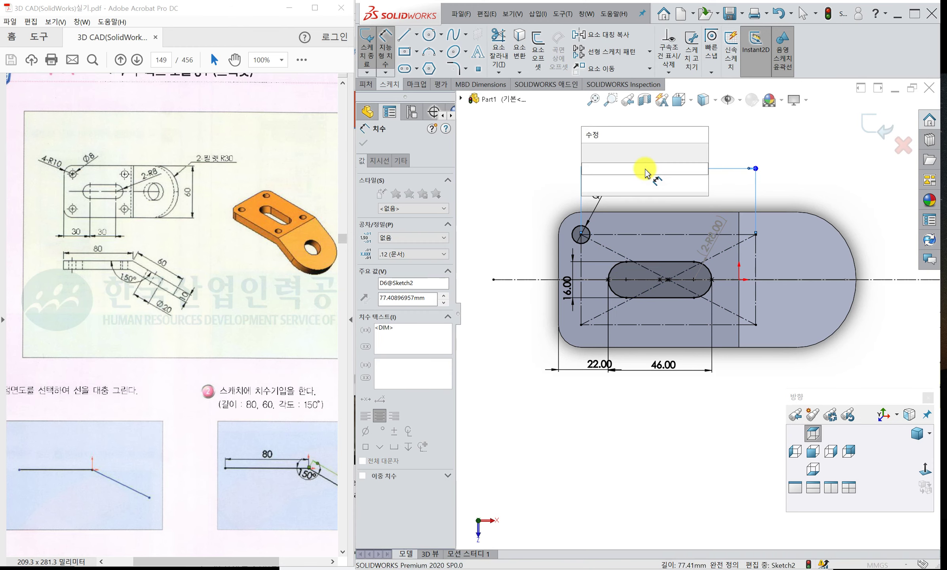
text(60)
key(Return)
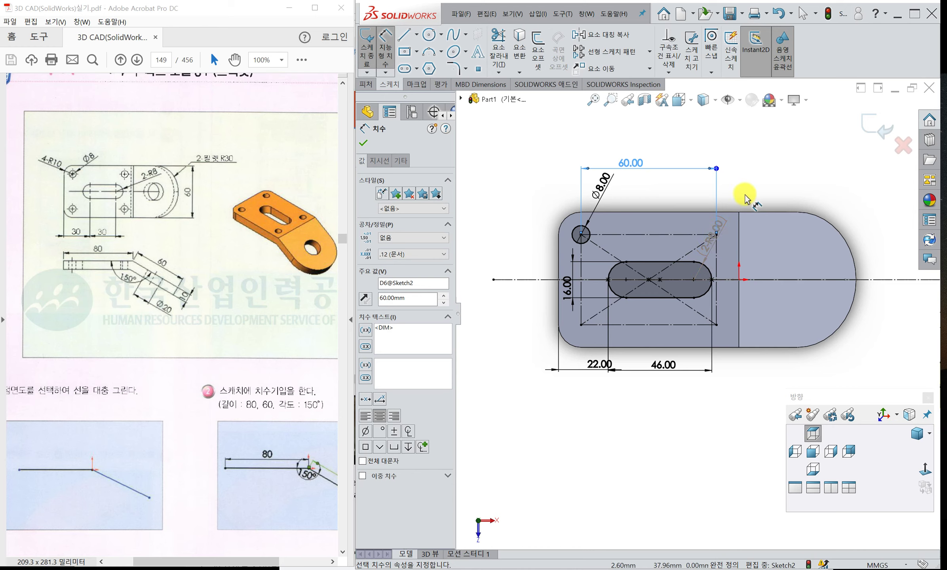
Sketch circles about 10.2, 7.2 and 10 mm in diameter at the construction rectangle's upper inner, lower outer and lower inner corners.
click(430, 35)
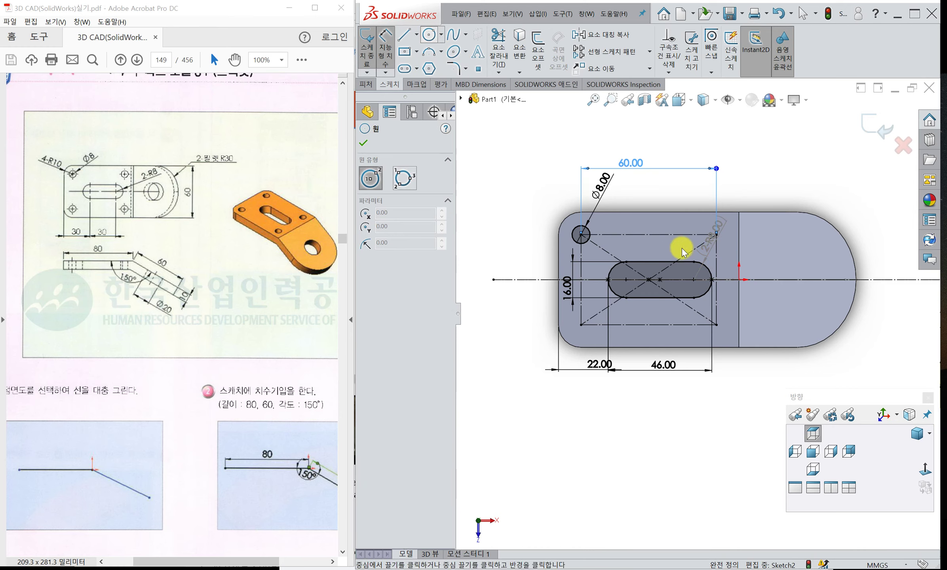
click(716, 235)
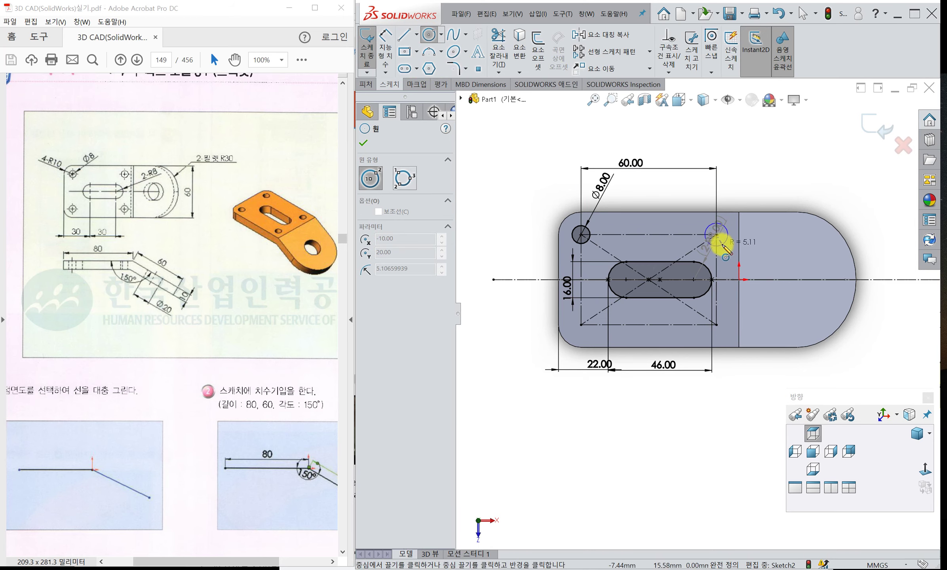
click(721, 244)
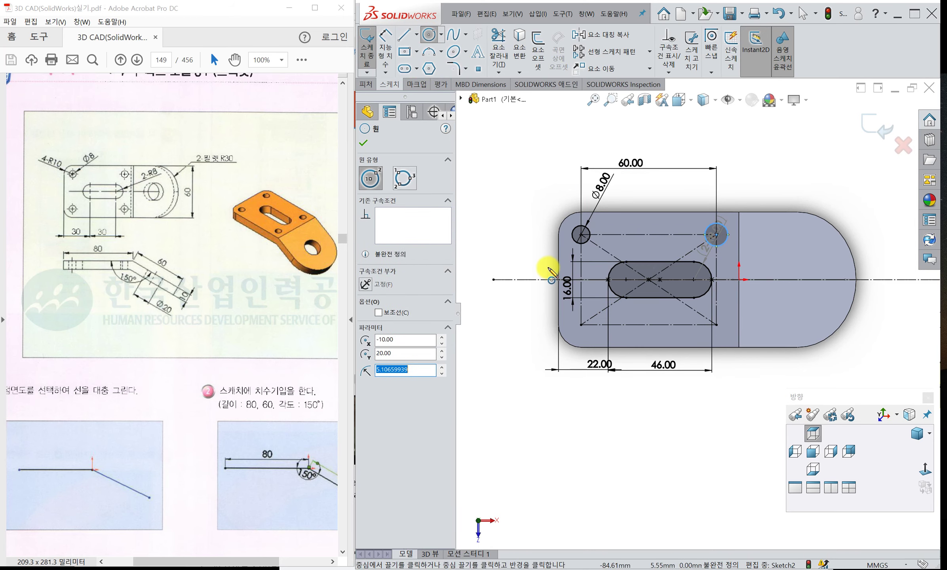
click(581, 325)
click(586, 330)
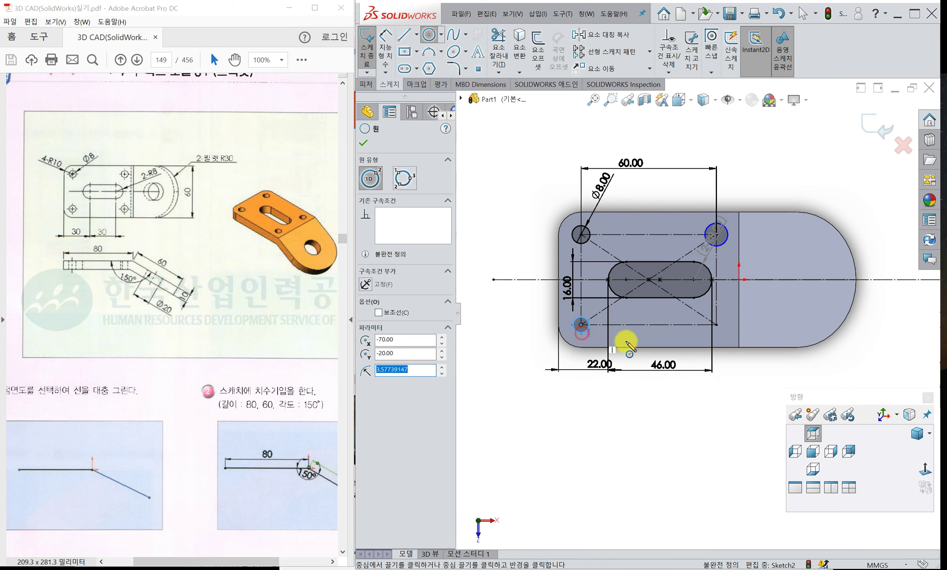
click(716, 325)
click(725, 332)
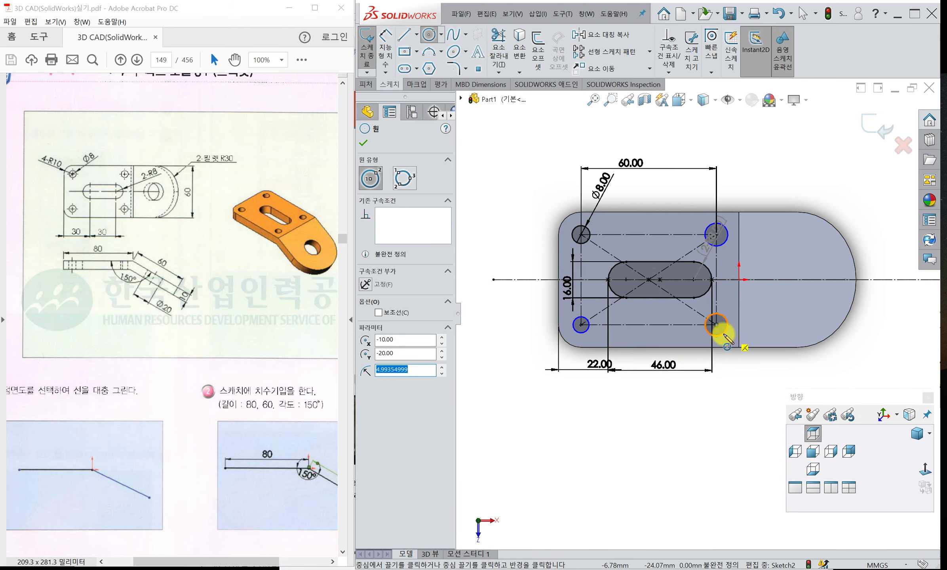
key(Escape)
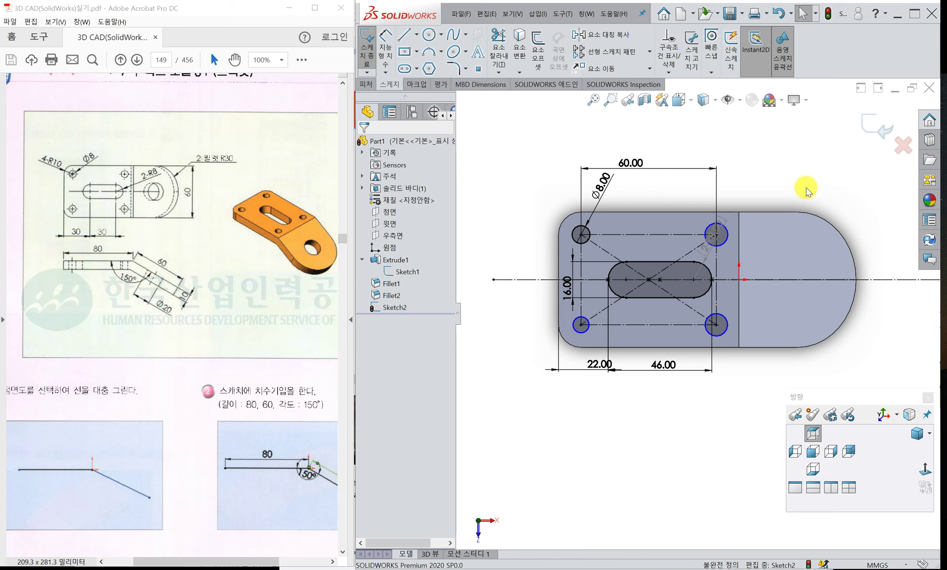
Add an Equal relation between the four corner circles, including the dimensioned 8 mm circle.
click(585, 246)
ctrl+click(720, 246)
ctrl+click(722, 317)
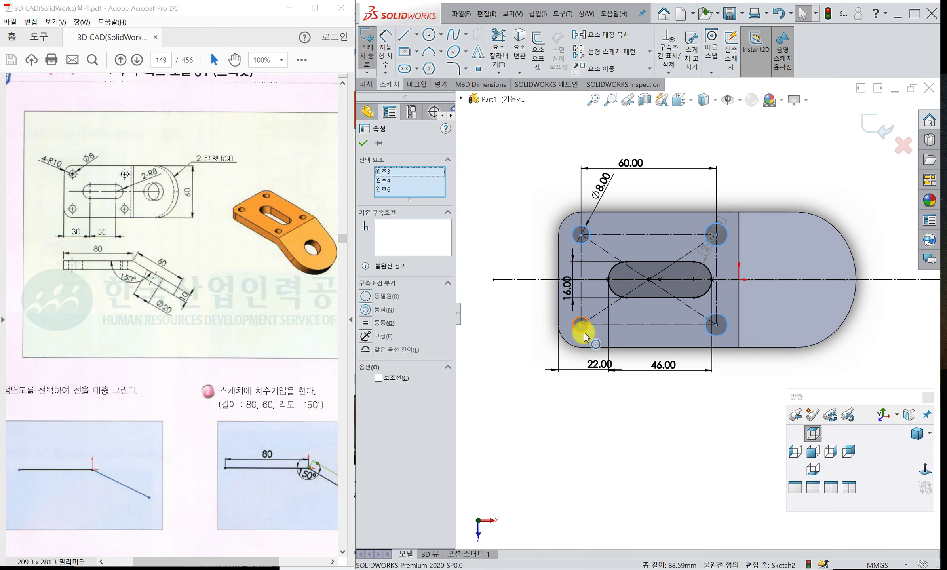
ctrl+click(584, 333)
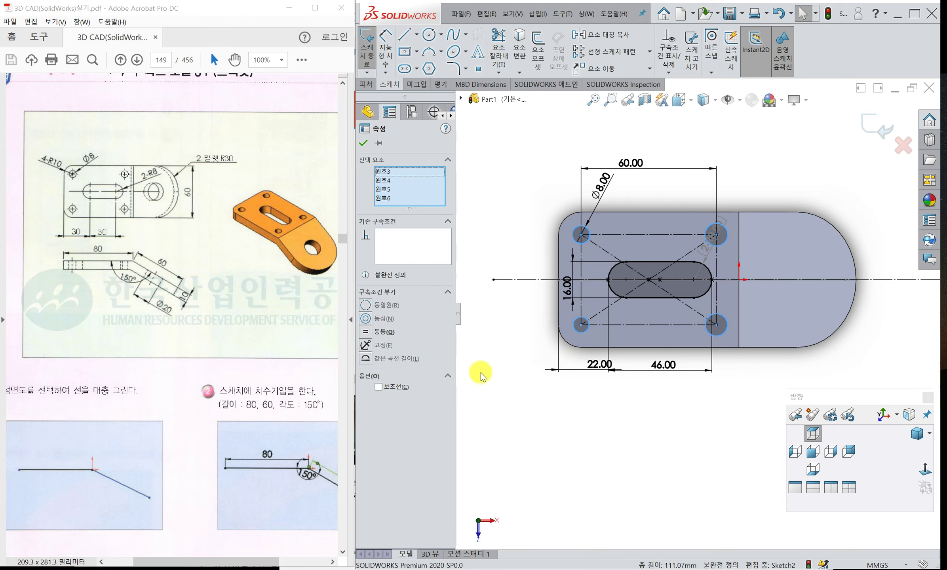
click(365, 334)
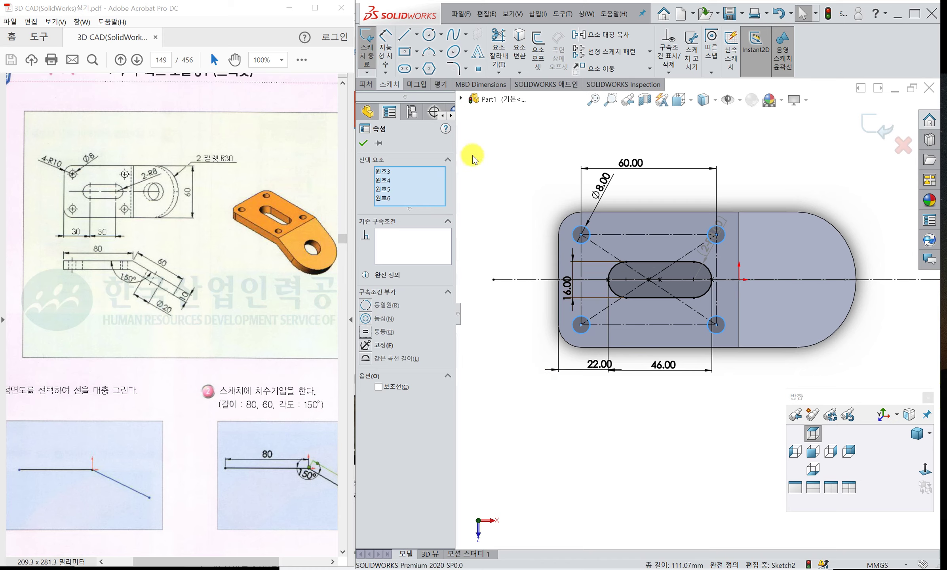
click(363, 142)
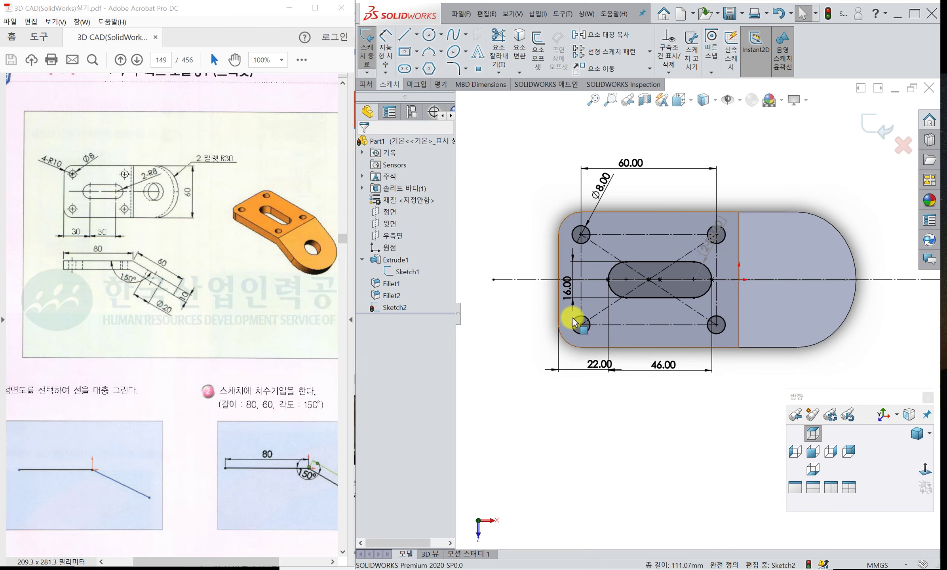
Exit the flat-section sketch containing the slot and the four corner circles, leaving nothing selected.
mouse_move(708, 329)
middle_down()
mouse_move(703, 298)
mouse_move(721, 226)
mouse_move(710, 268)
mouse_move(718, 293)
mouse_move(723, 273)
mouse_move(708, 274)
mouse_move(695, 211)
middle_up()
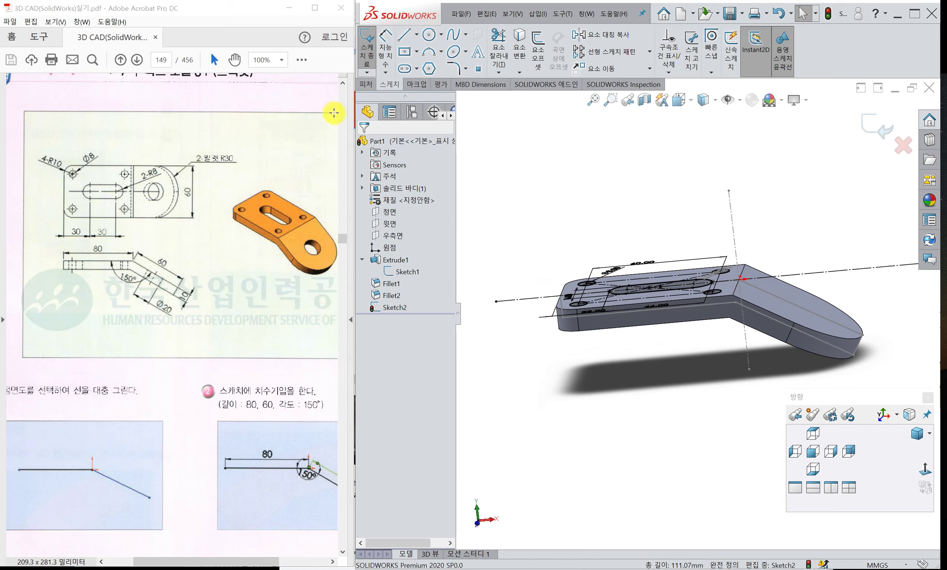
click(366, 84)
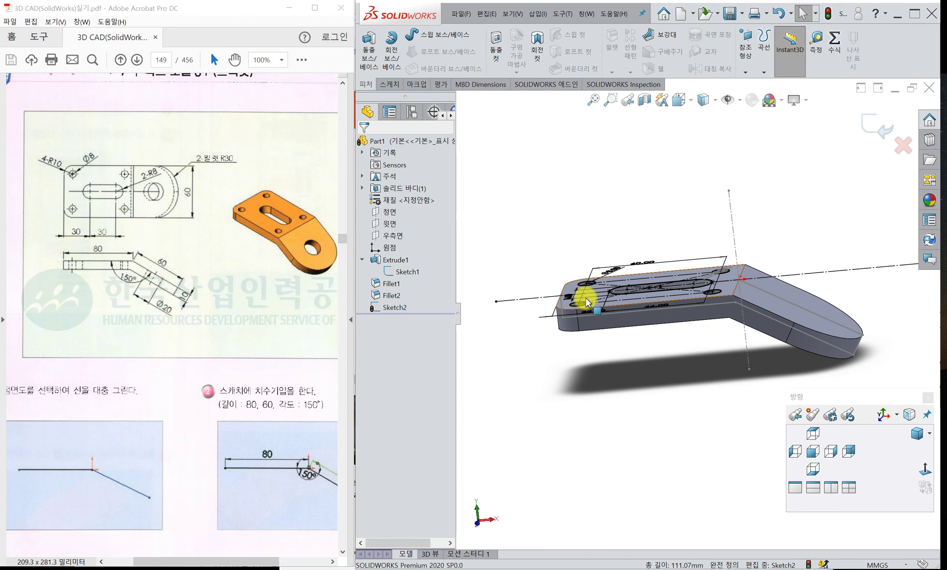
mouse_move(710, 265)
middle_down()
mouse_move(708, 321)
mouse_move(686, 338)
middle_up()
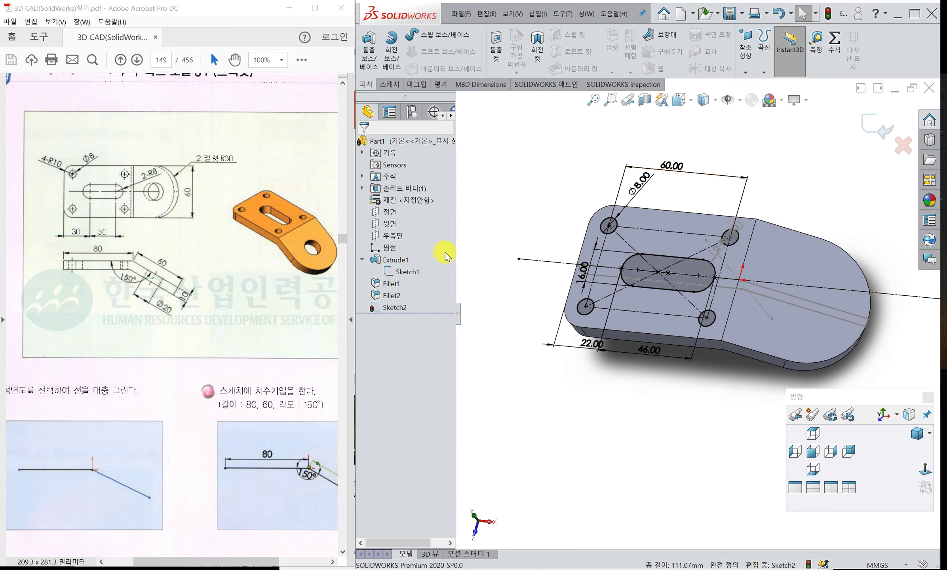
click(863, 123)
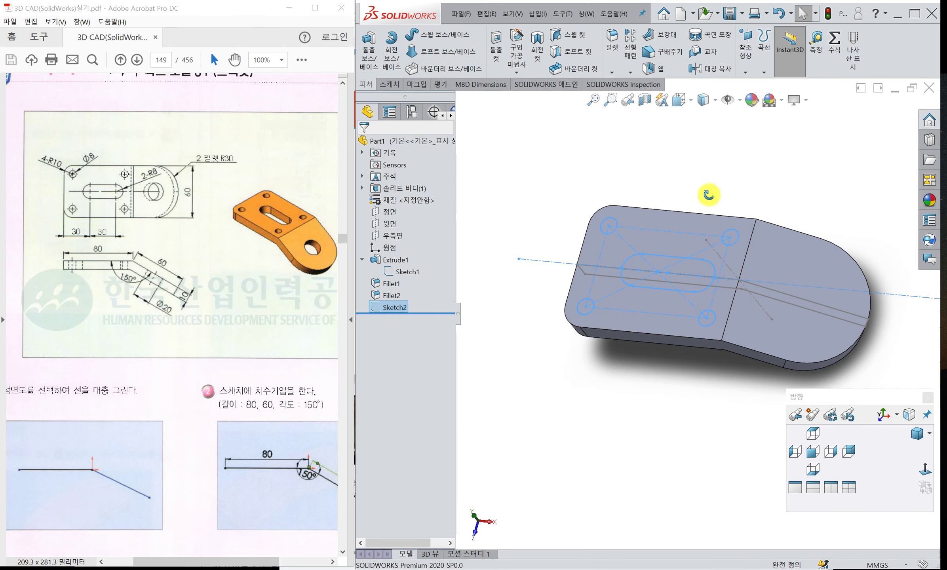
middle_drag(704, 202, 727, 178)
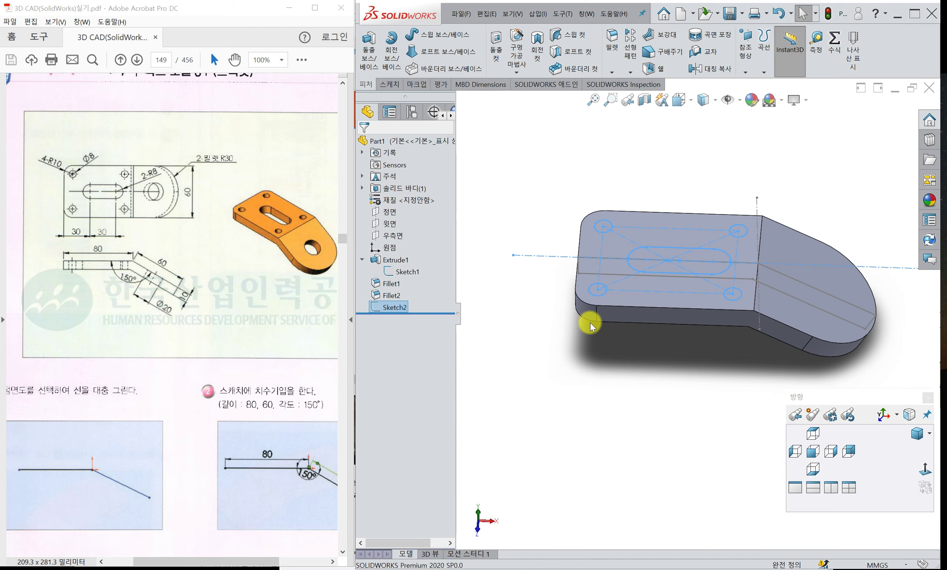
click(524, 196)
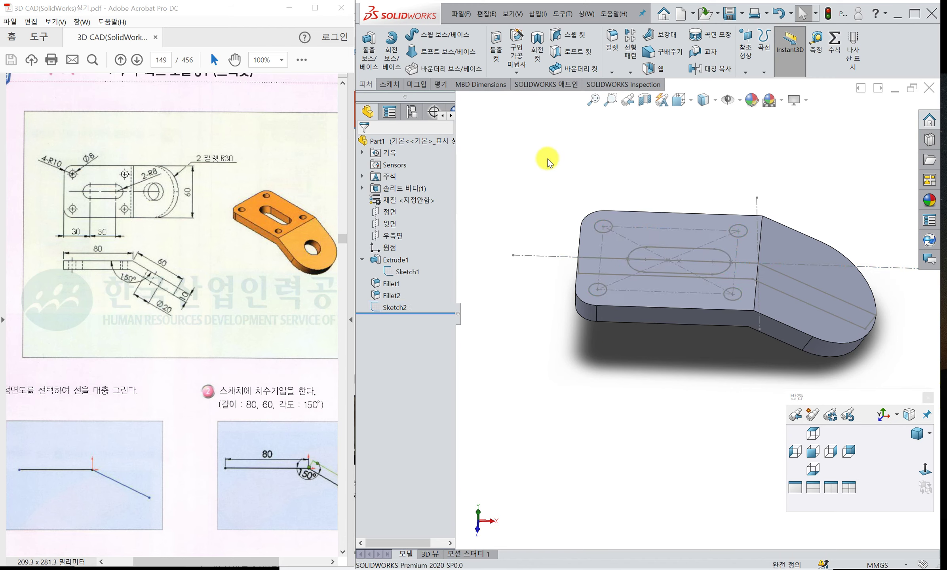
Start an extruded cut using the four corner circles and the slot of the flat-section sketch as profiles.
click(493, 44)
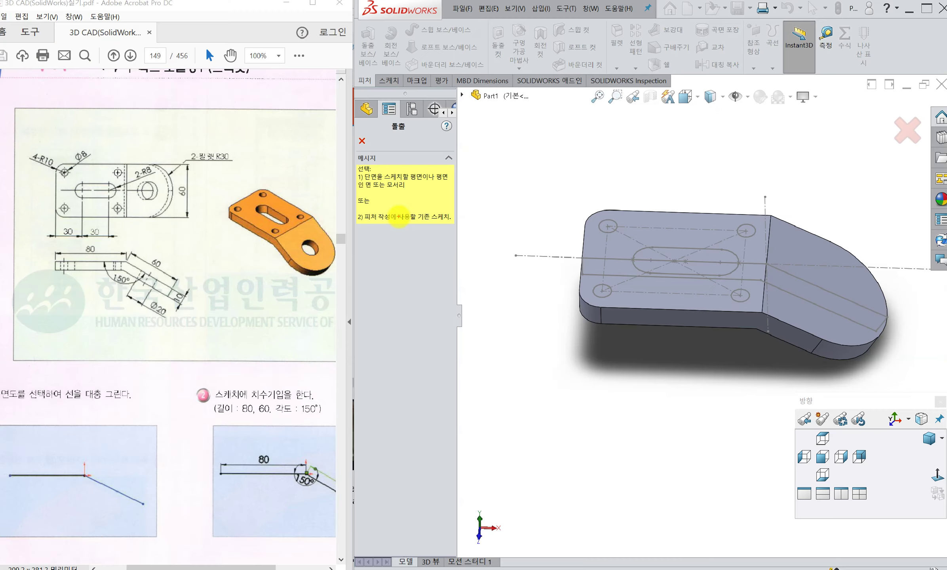
click(602, 232)
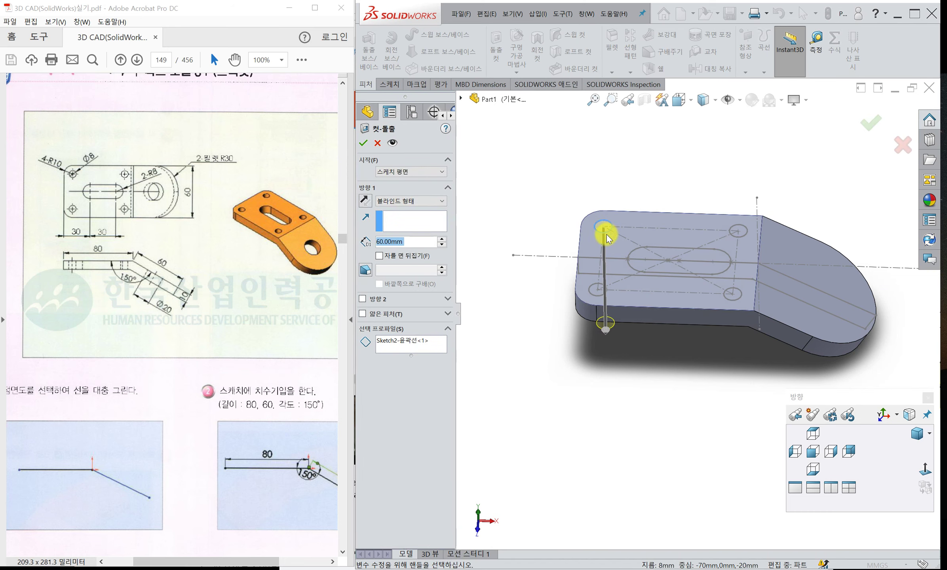
click(409, 343)
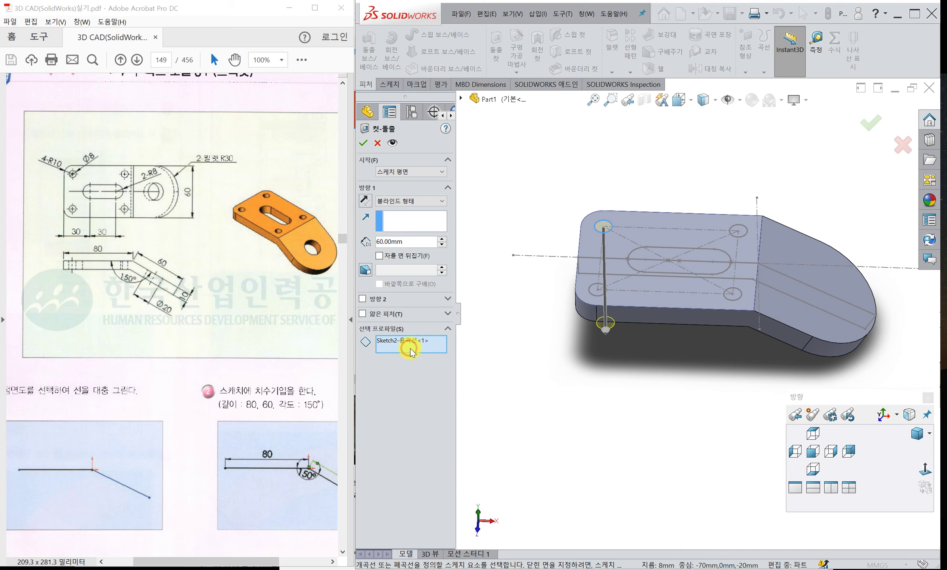
click(601, 295)
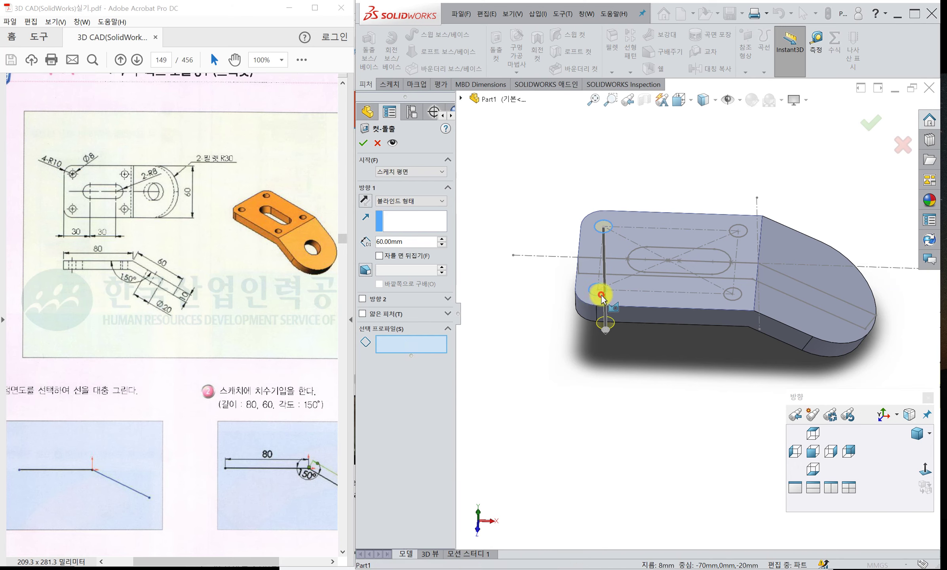
click(728, 301)
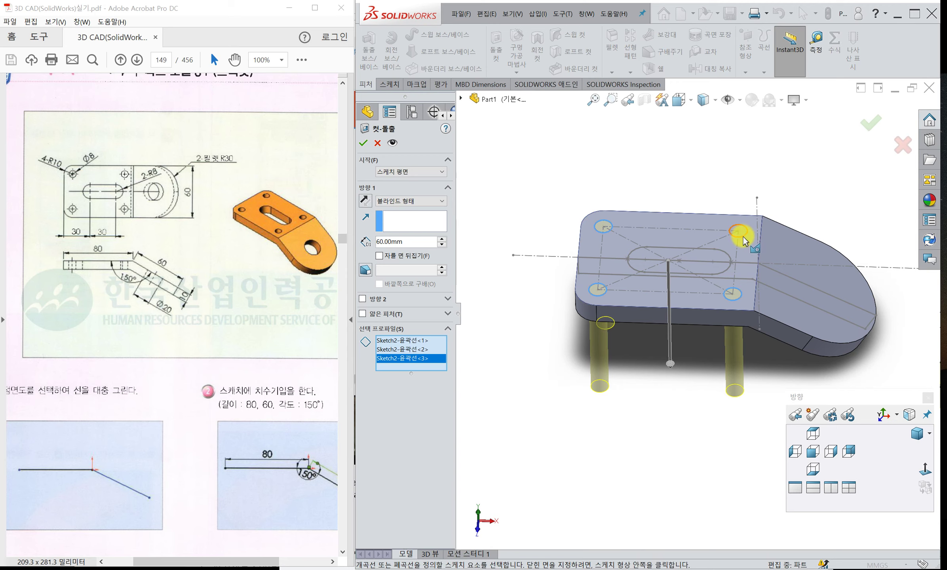
click(740, 235)
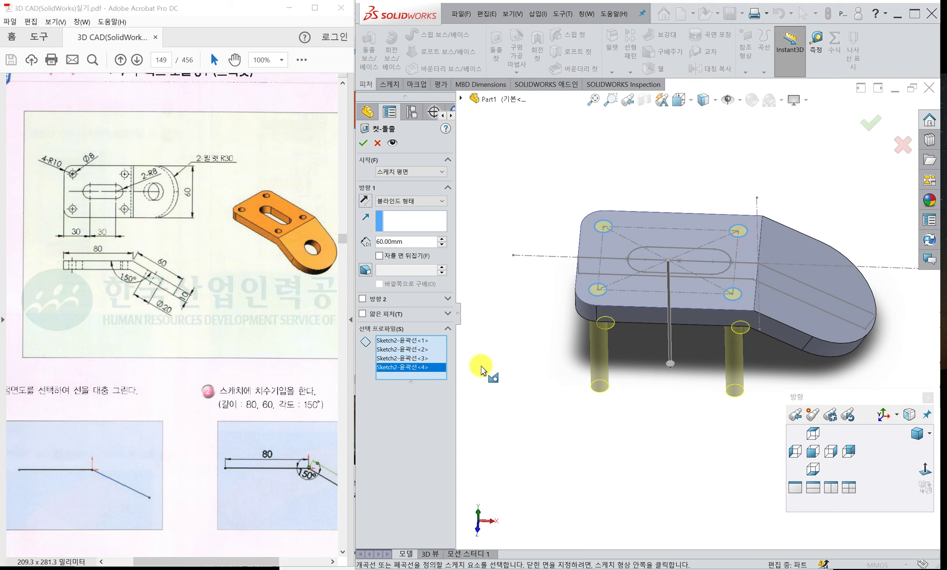
click(693, 273)
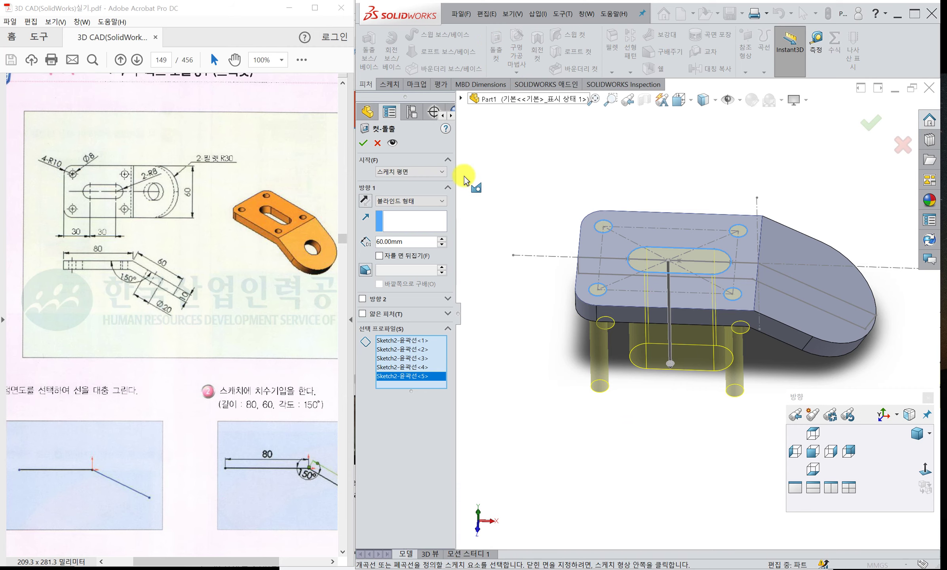
Set the cut's end condition to Up To Next (다음까지) and complete the cut of the slot and corner holes.
click(443, 201)
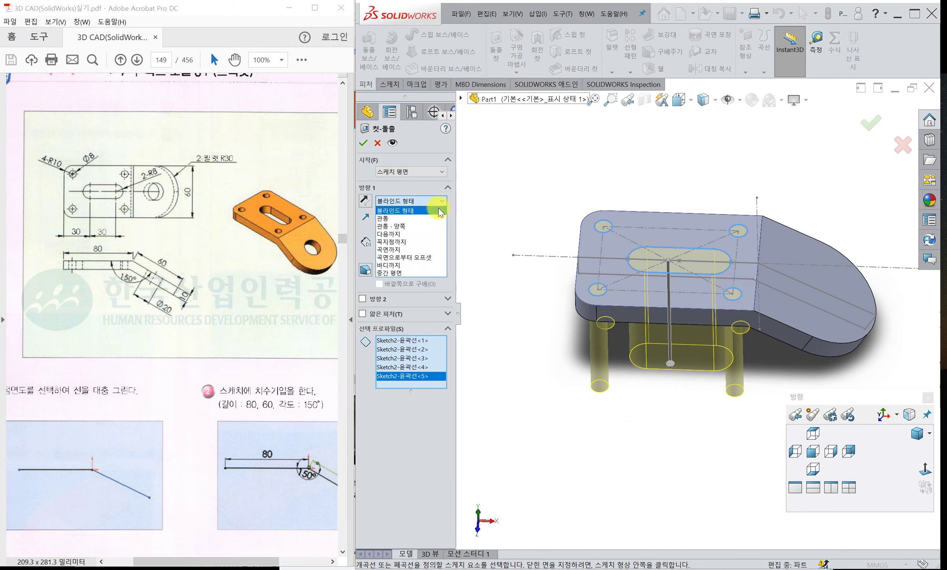
click(434, 218)
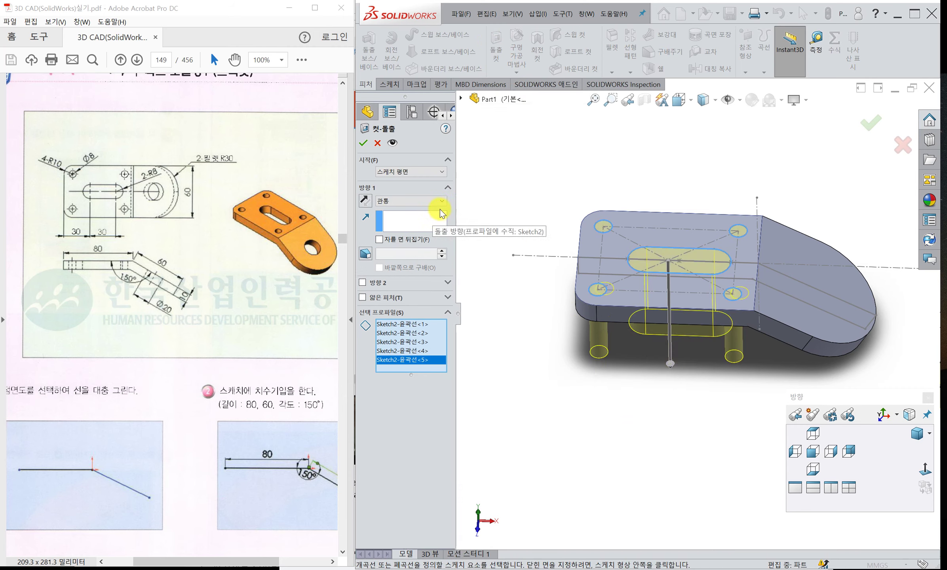
click(440, 201)
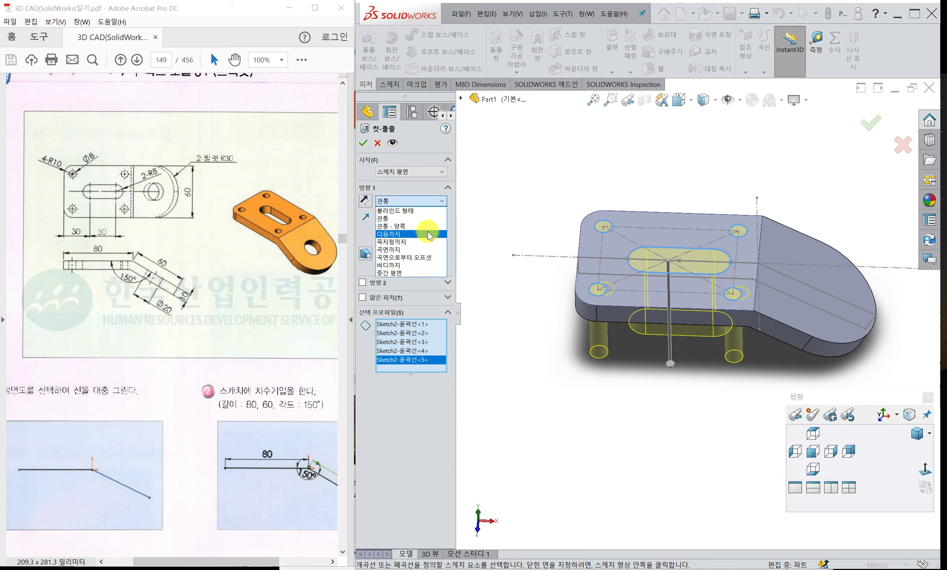
click(429, 234)
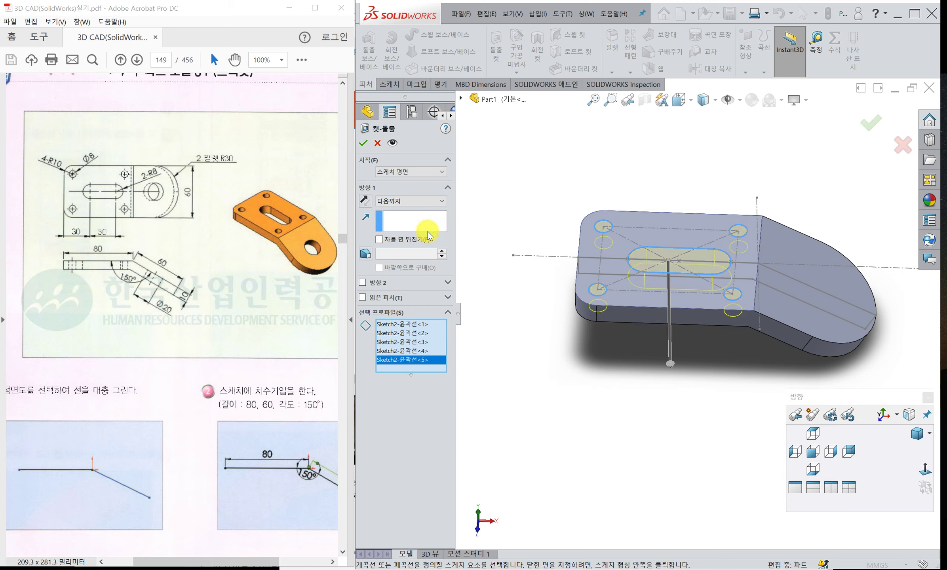
middle_drag(566, 275, 608, 284)
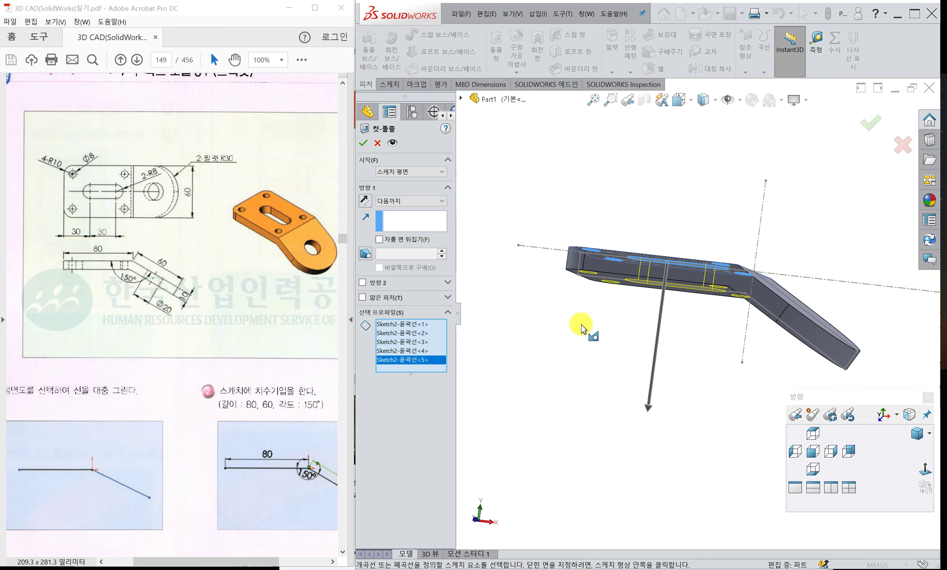
middle_drag(598, 284, 598, 327)
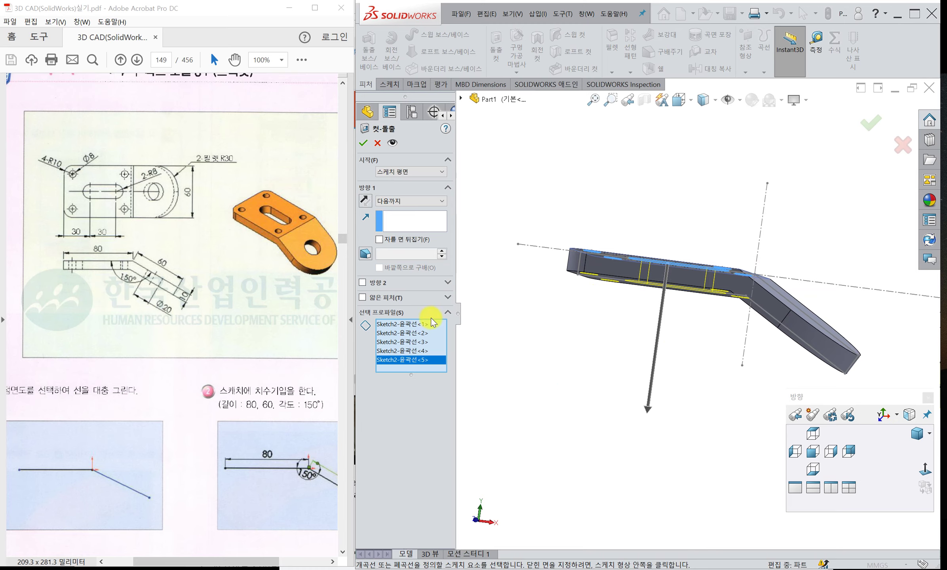
click(363, 143)
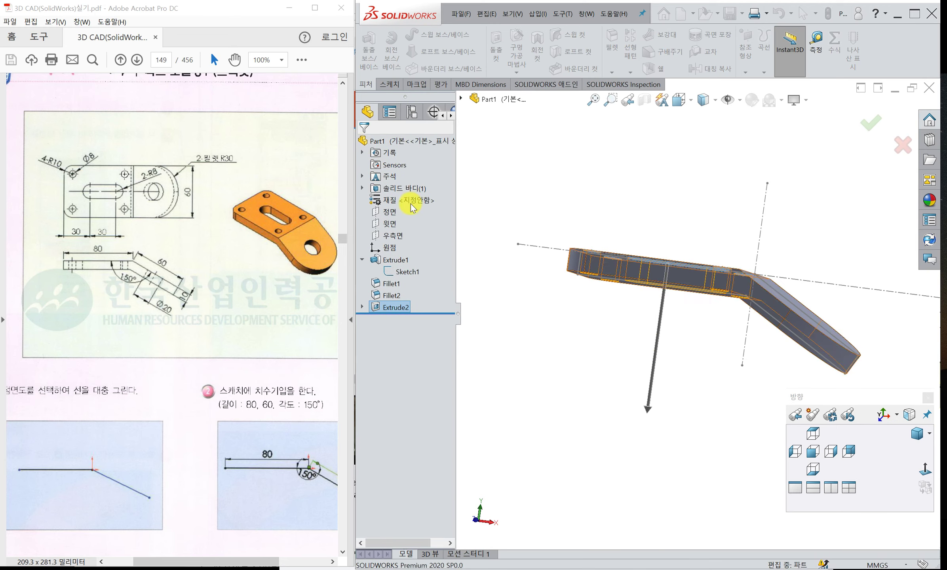
Start a new sketch on the upper face of the bracket's angled section.
middle_drag(725, 232, 676, 253)
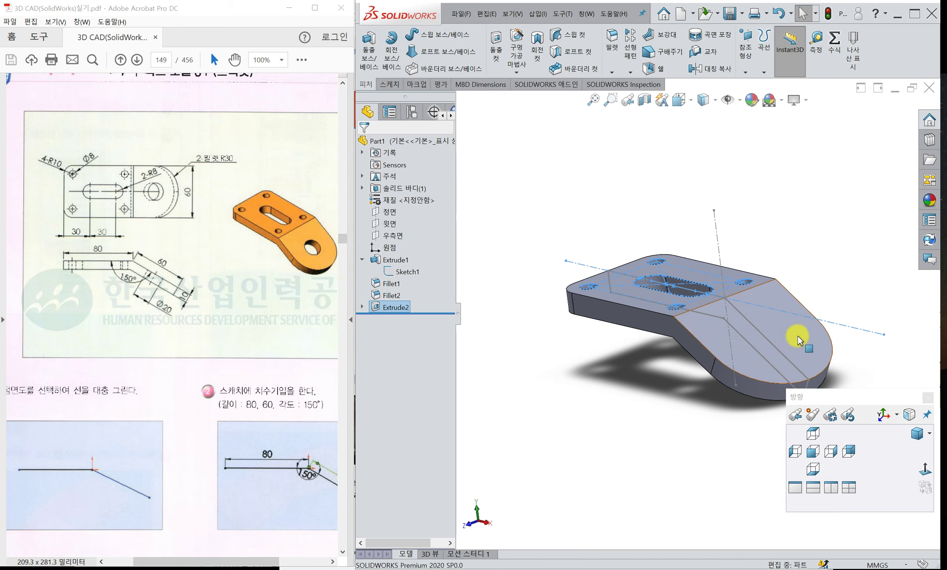
middle_drag(786, 282, 774, 289)
scroll(774, 290, up, 1)
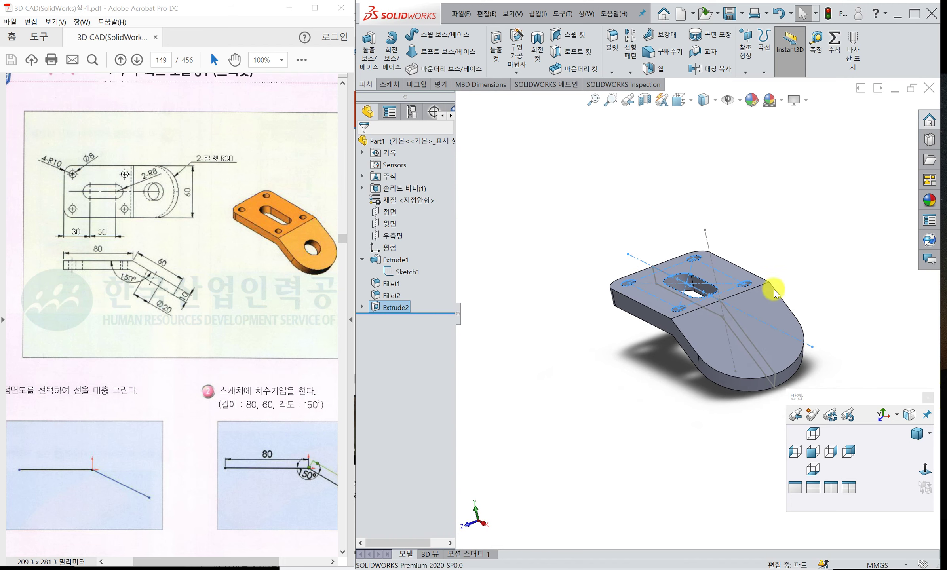
click(760, 347)
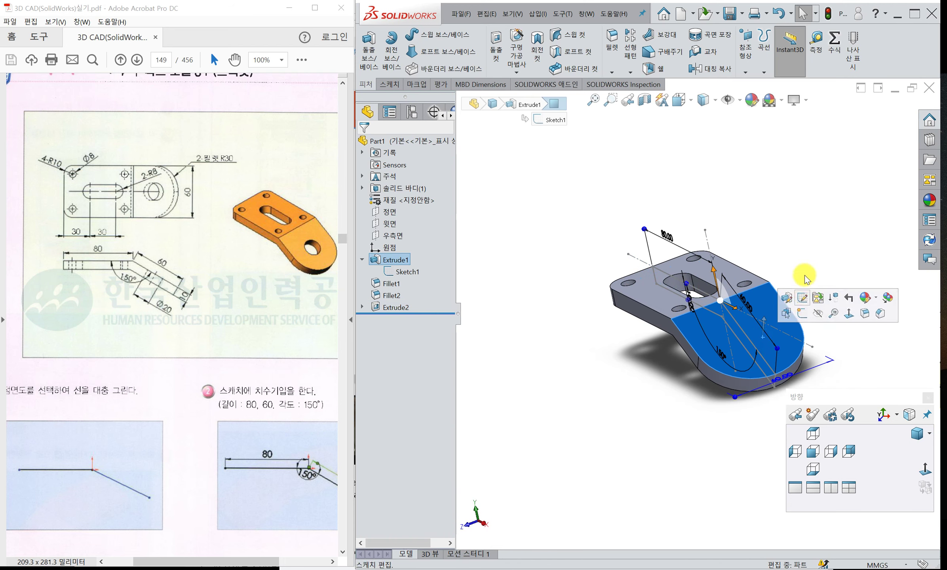
click(799, 253)
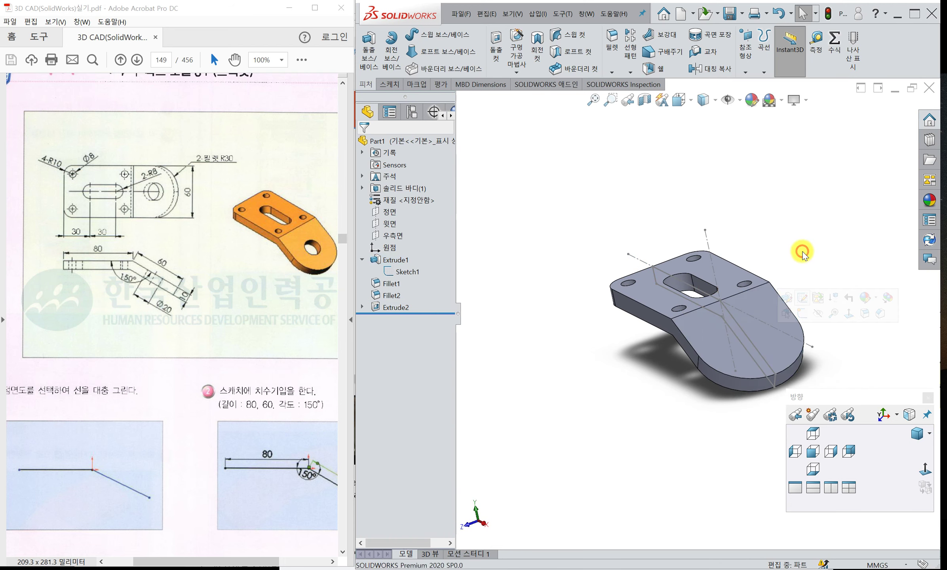
click(387, 84)
click(366, 38)
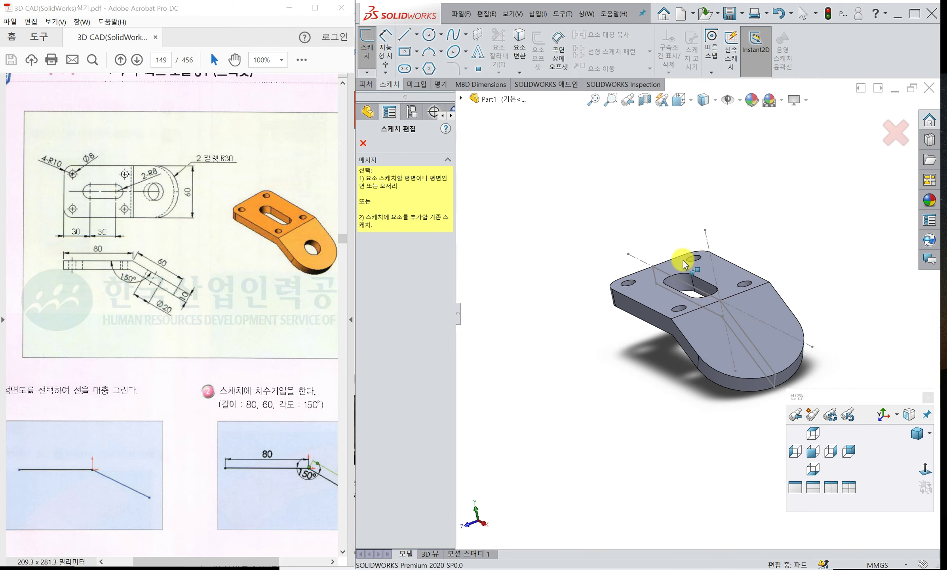
click(765, 333)
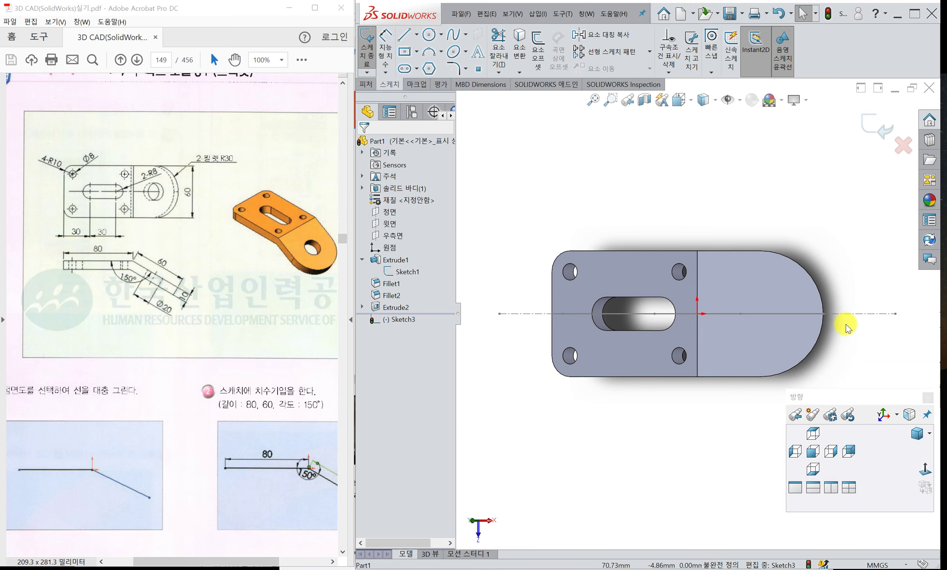
Sketch a circle of about 10.65 mm radius centered on the center point of the angled section's rounded end.
click(429, 35)
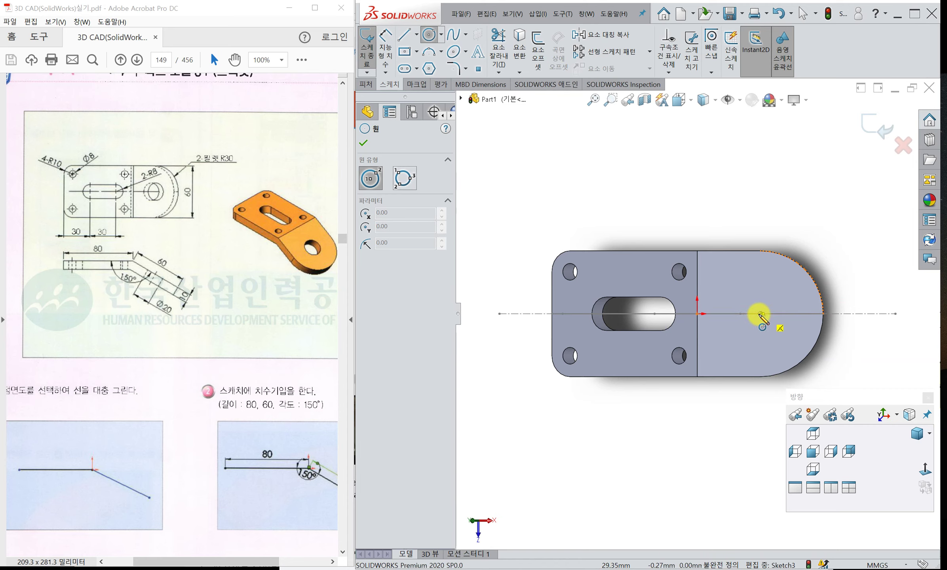
scroll(760, 314, down, 4)
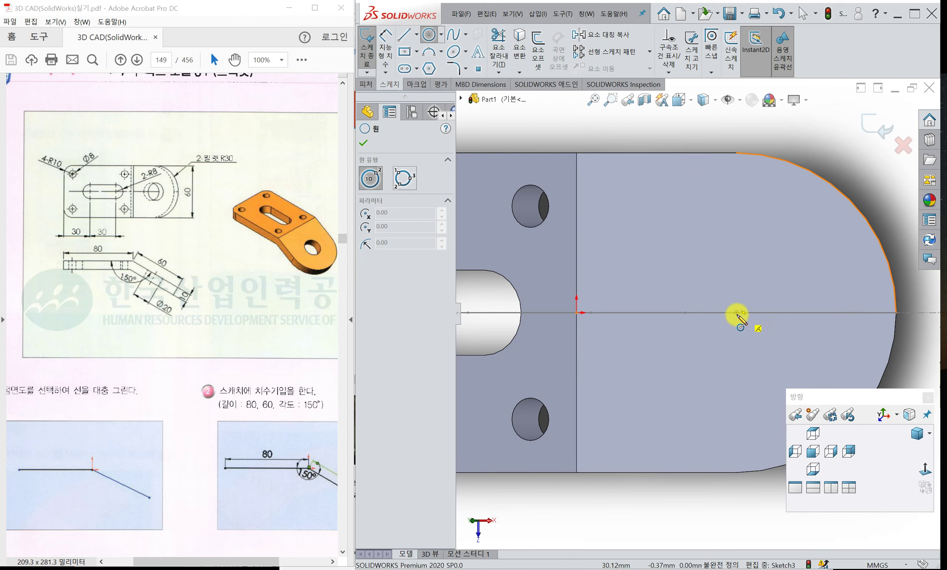
click(736, 312)
click(743, 368)
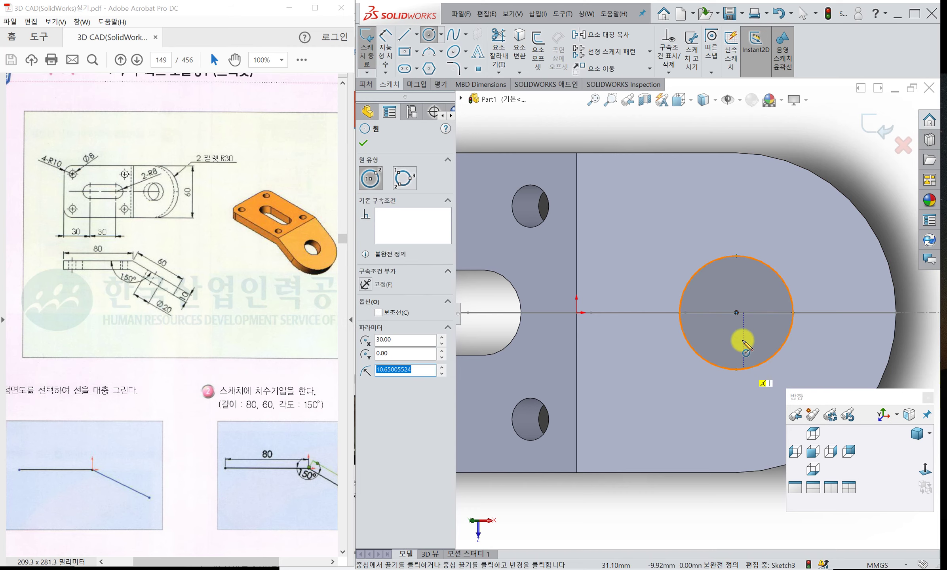
Dimension the circle on the angled section with a diameter of 20 mm.
click(385, 43)
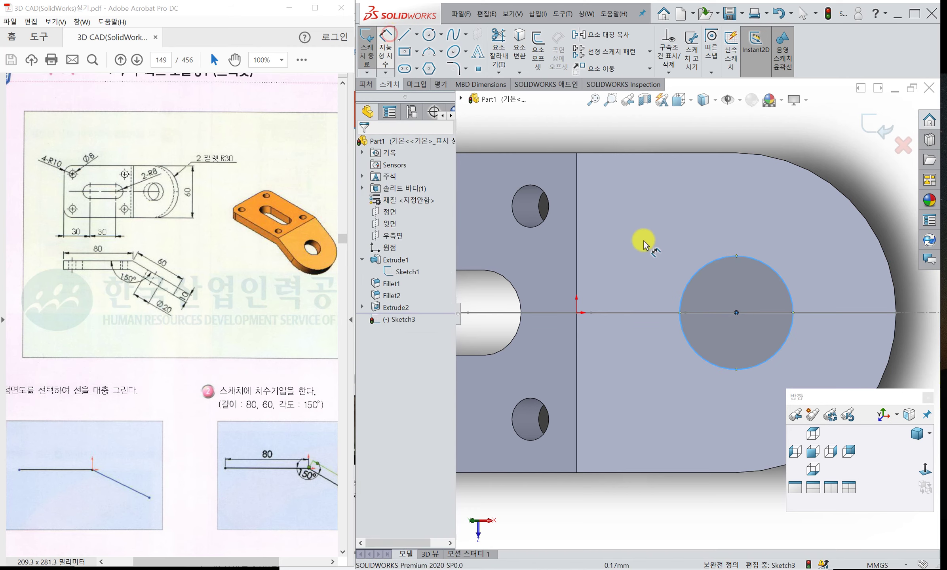
click(786, 275)
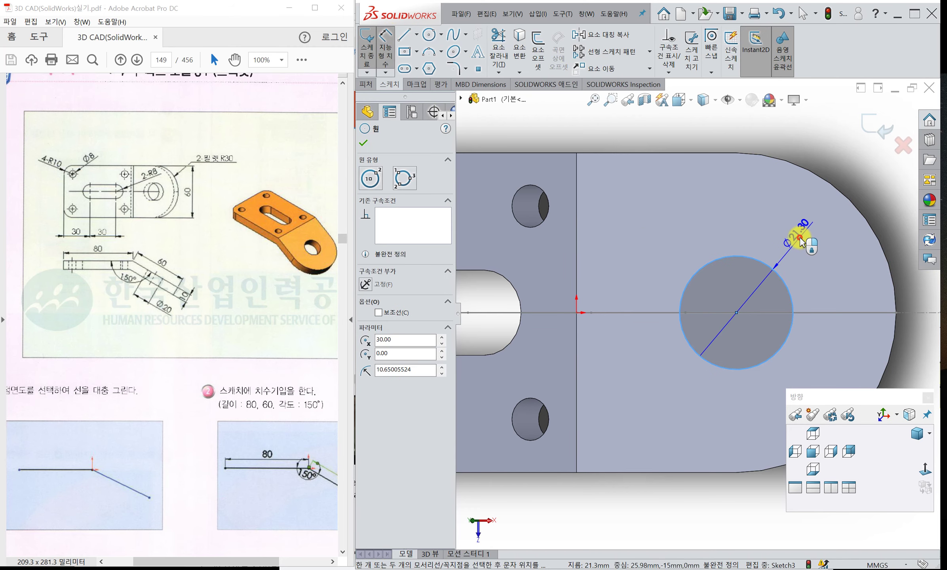
click(799, 237)
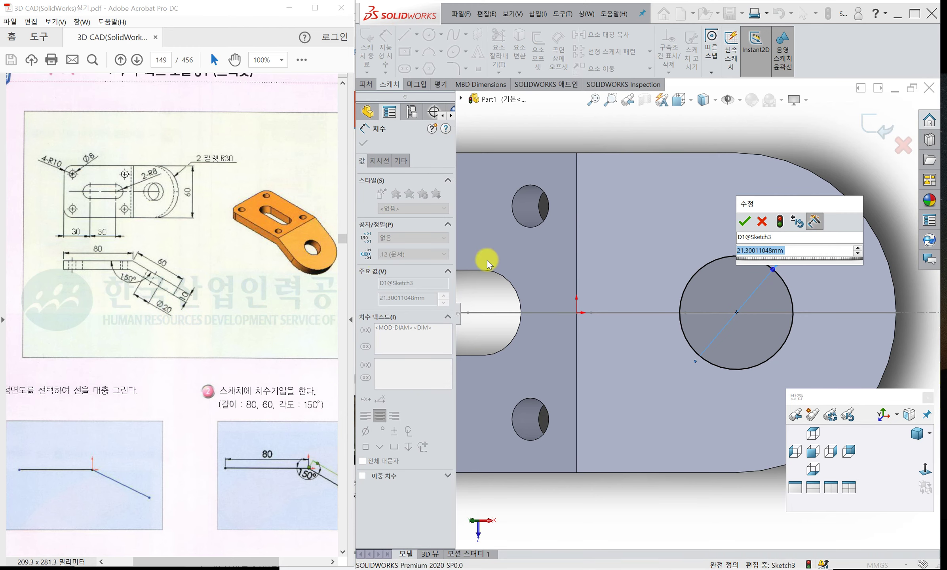
text(20)
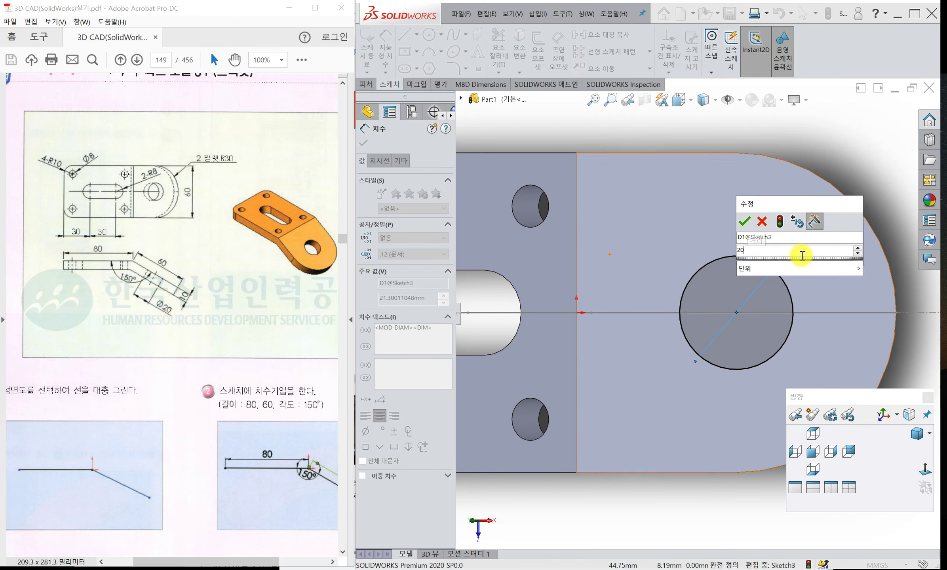
key(Return)
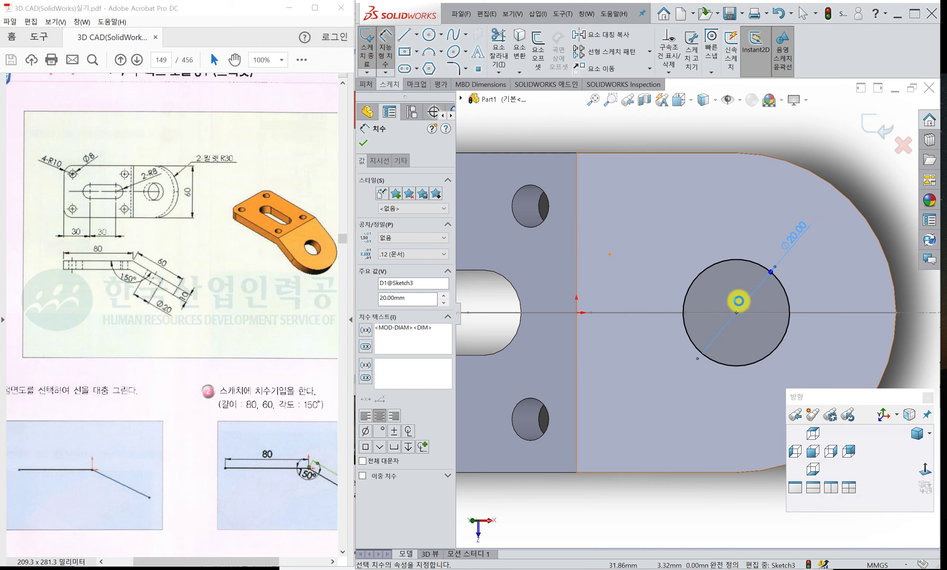
Start an extruded cut of the 20 mm circle with the end condition Up To Next (다음까지), directed into the angled section.
scroll(738, 301, up, 5)
middle_drag(659, 338, 655, 212)
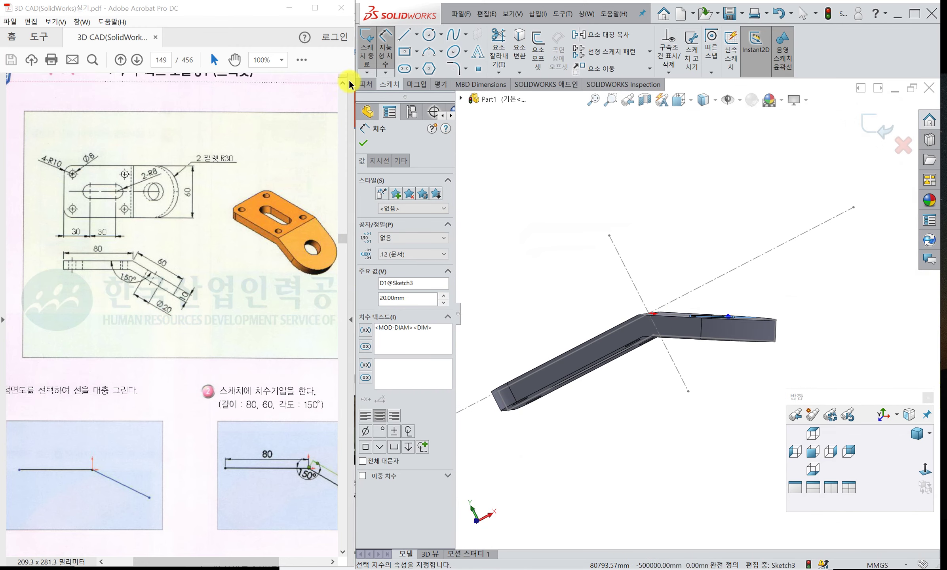
click(365, 84)
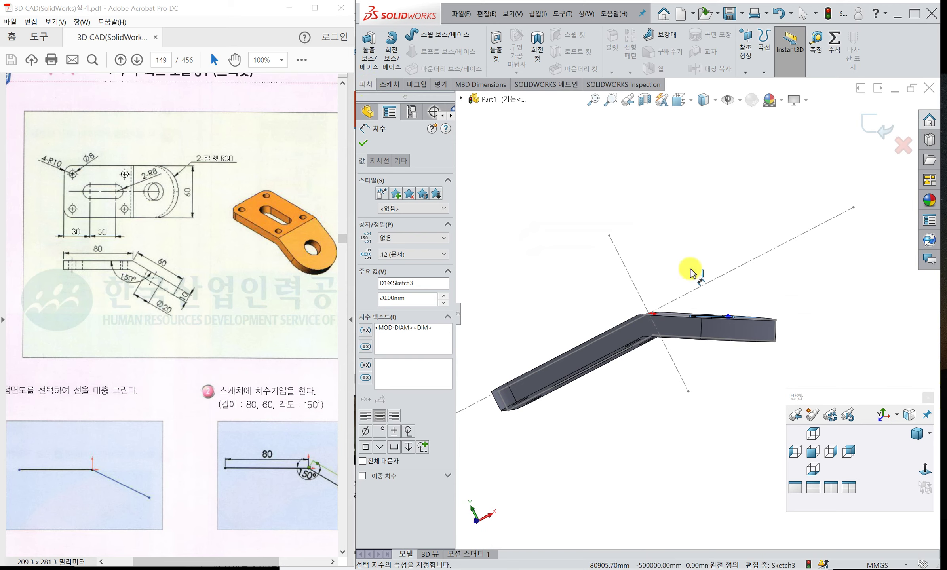
click(493, 41)
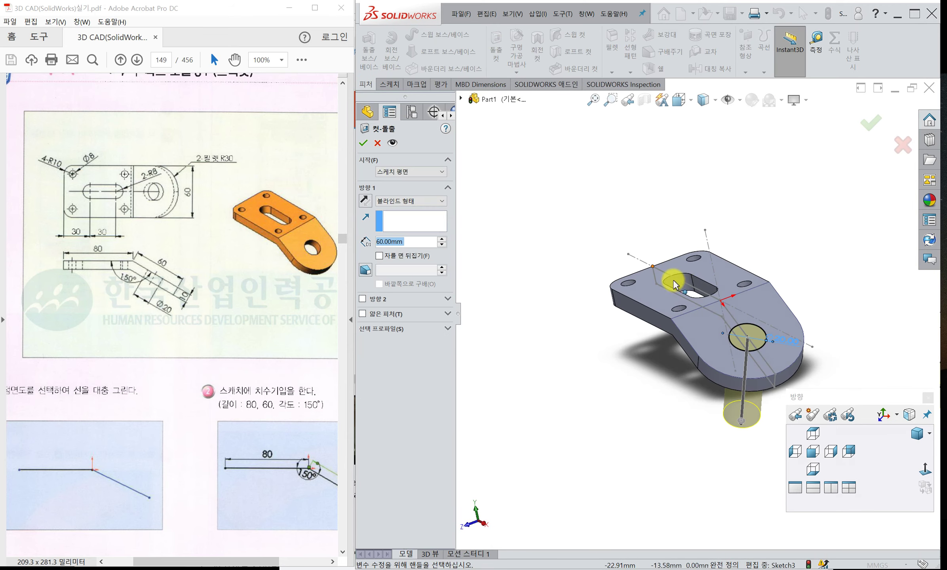
middle_drag(674, 285, 725, 228)
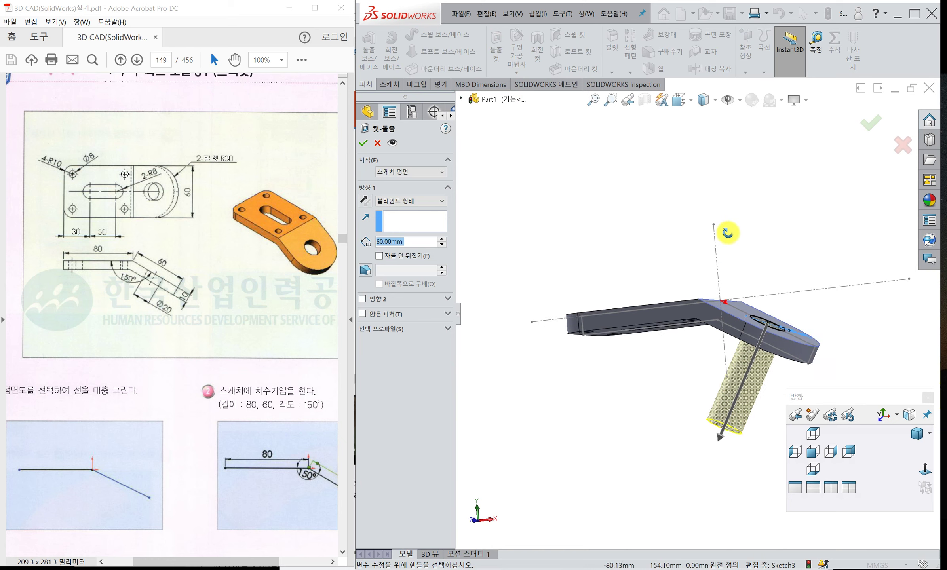
click(436, 199)
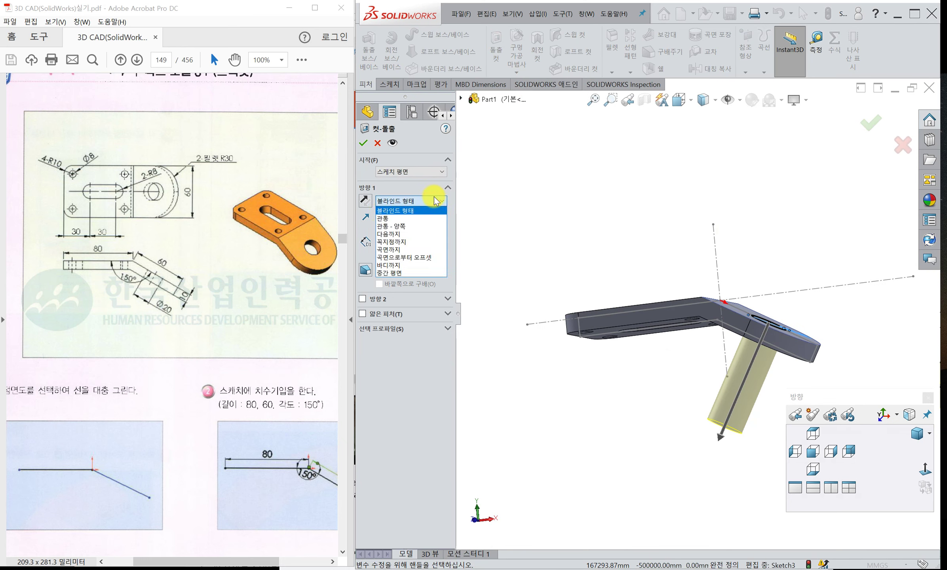
click(413, 232)
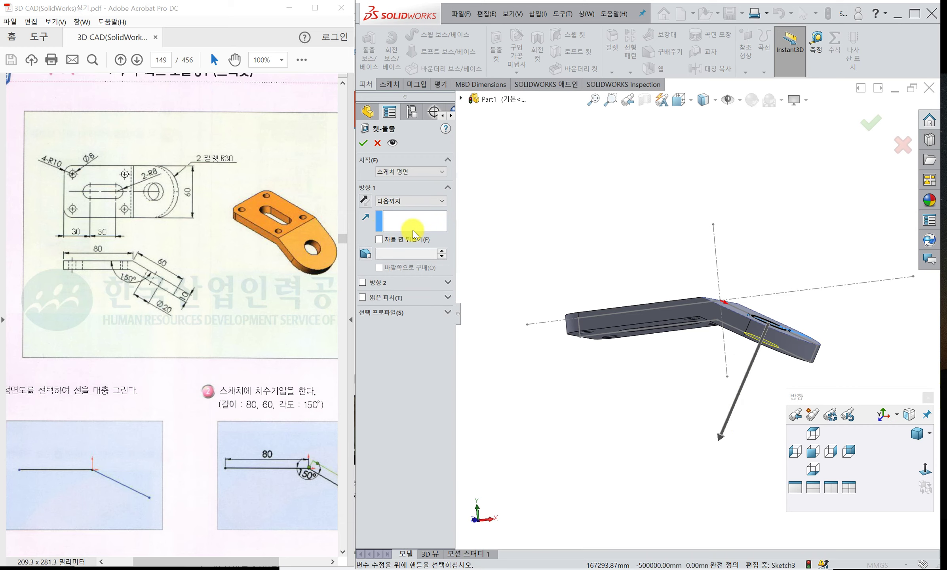
click(362, 201)
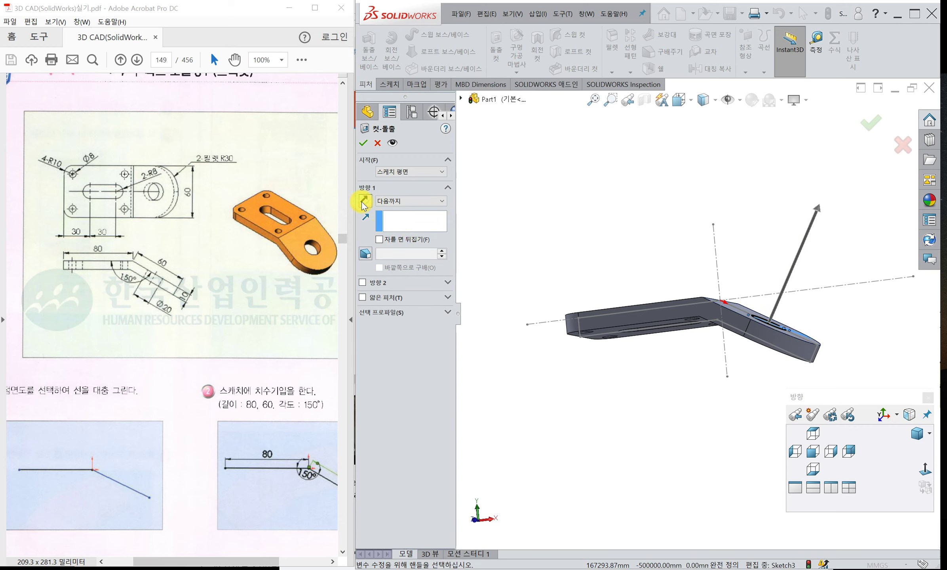
click(363, 202)
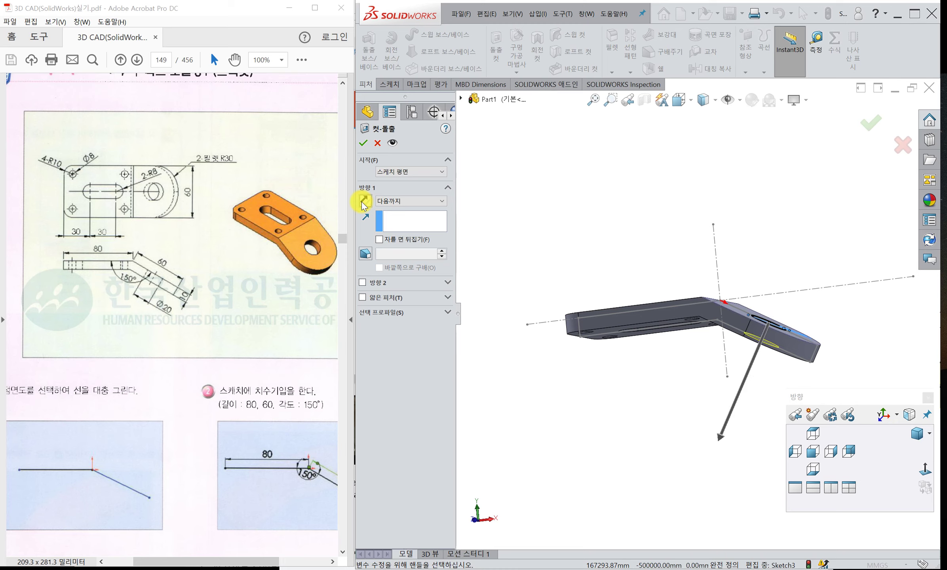
Try a 10-degree draft on the 20 mm hole cut and inspect its preview from different angles.
click(370, 255)
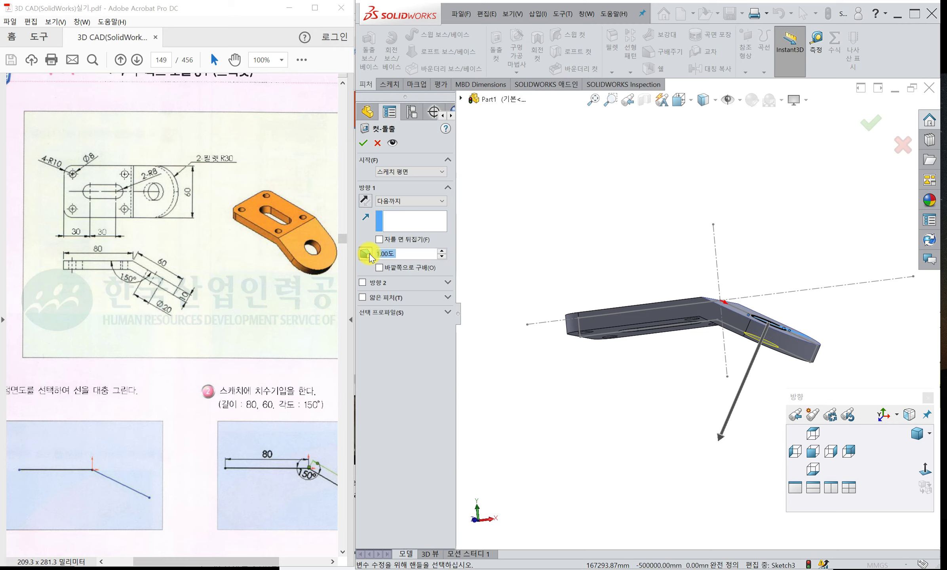
text(3)
key(Return)
text(10)
key(Return)
scroll(767, 360, down, 8)
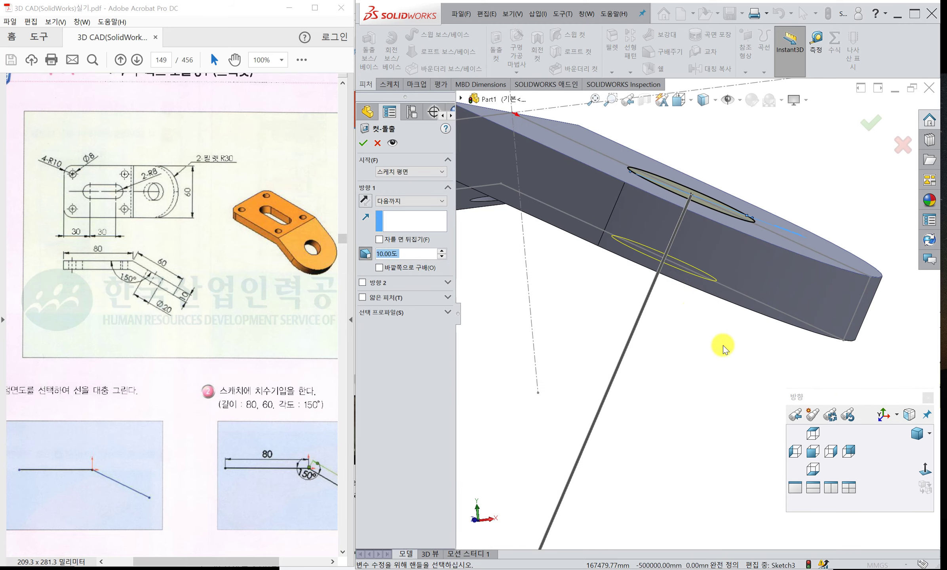
scroll(652, 276, up, 6)
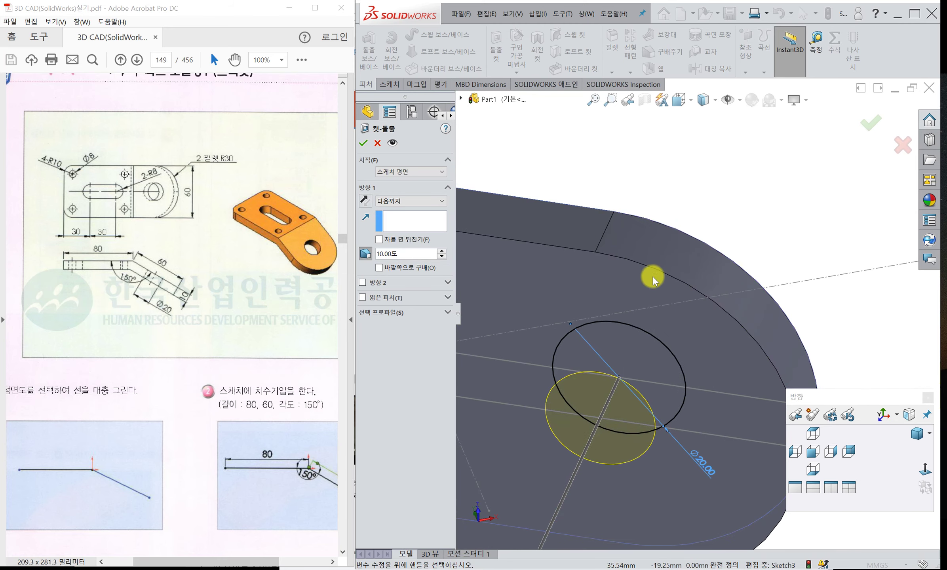
middle_drag(674, 300, 630, 393)
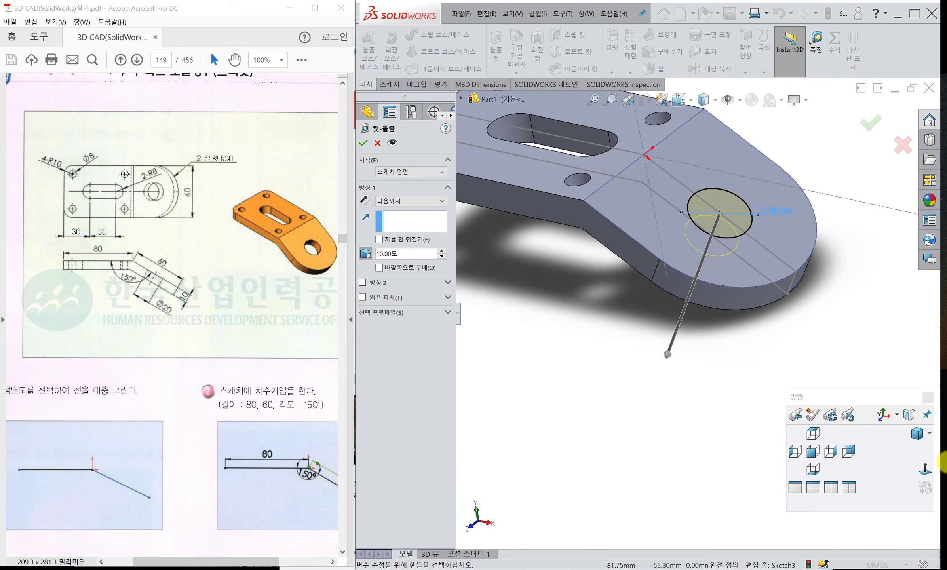
Try outward draft (바깥쪽으로 구배) in a view normal to the sketch, and turn the draft off.
click(925, 471)
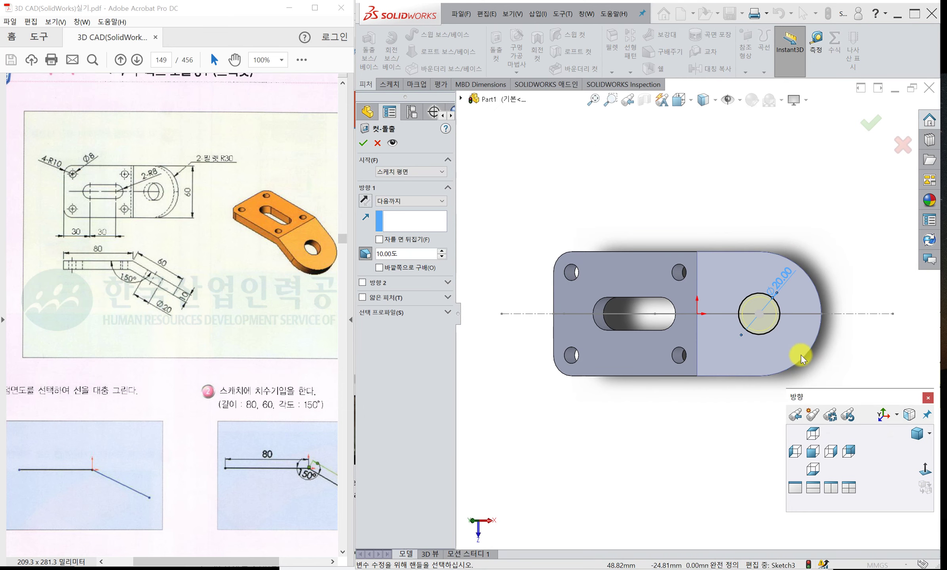
scroll(801, 354, down, 4)
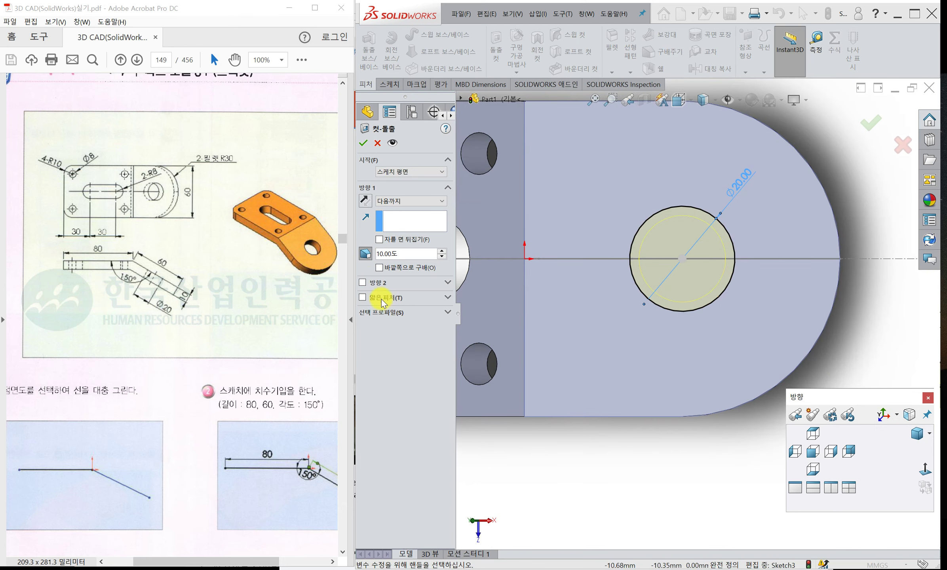
click(379, 268)
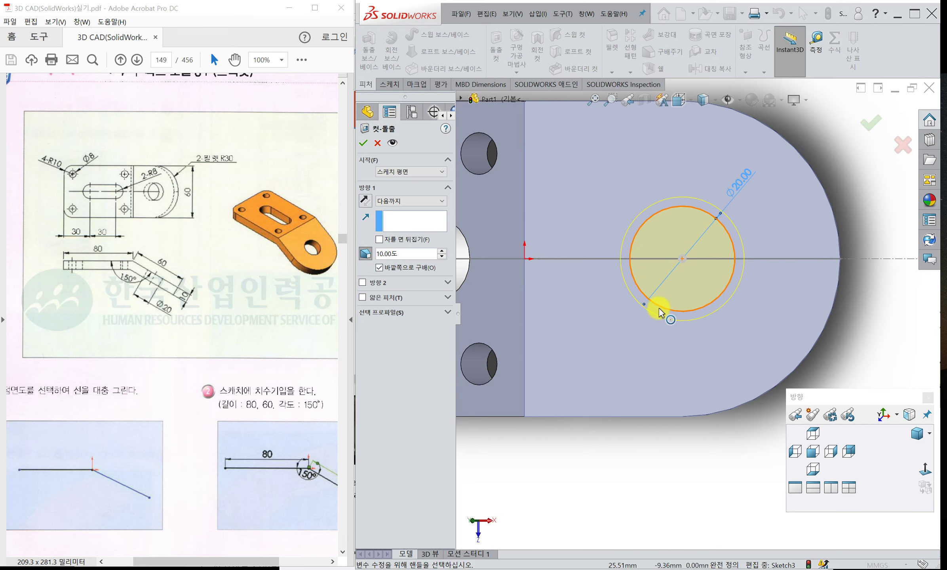
click(369, 254)
Complete the cut of the 20 mm hole through the angled section and show the part in trimetric view.
mouse_move(628, 367)
middle_down()
mouse_move(629, 387)
mouse_move(662, 404)
mouse_move(673, 314)
mouse_move(792, 400)
middle_up()
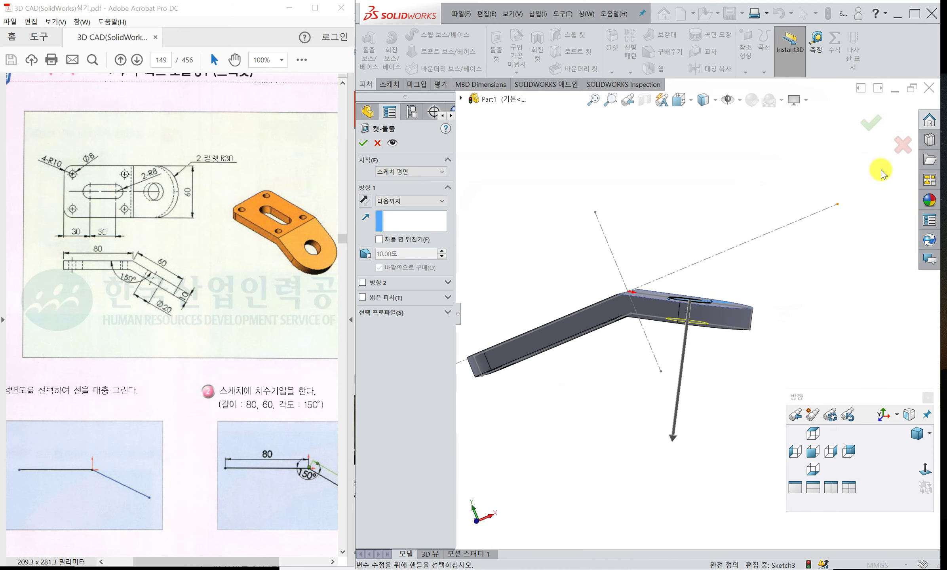
click(869, 126)
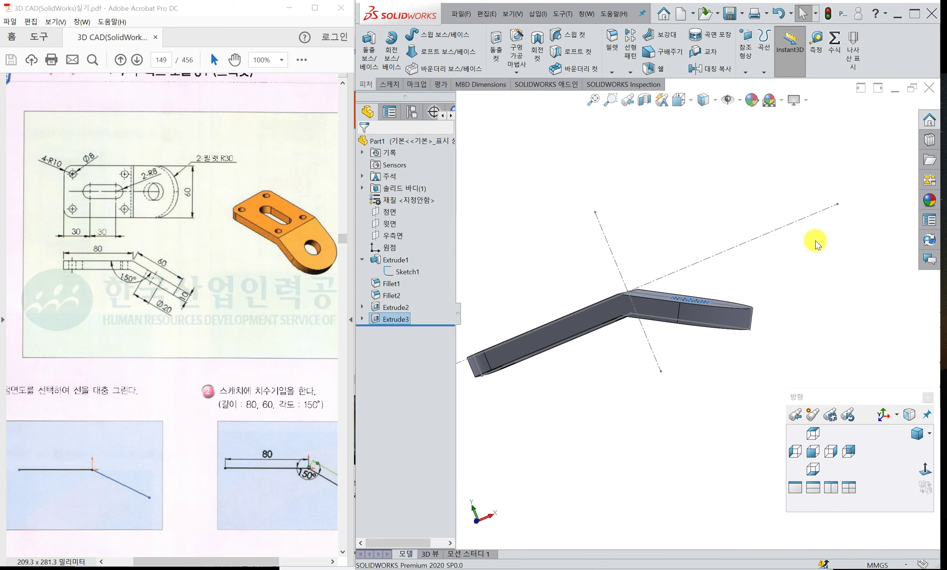
click(916, 436)
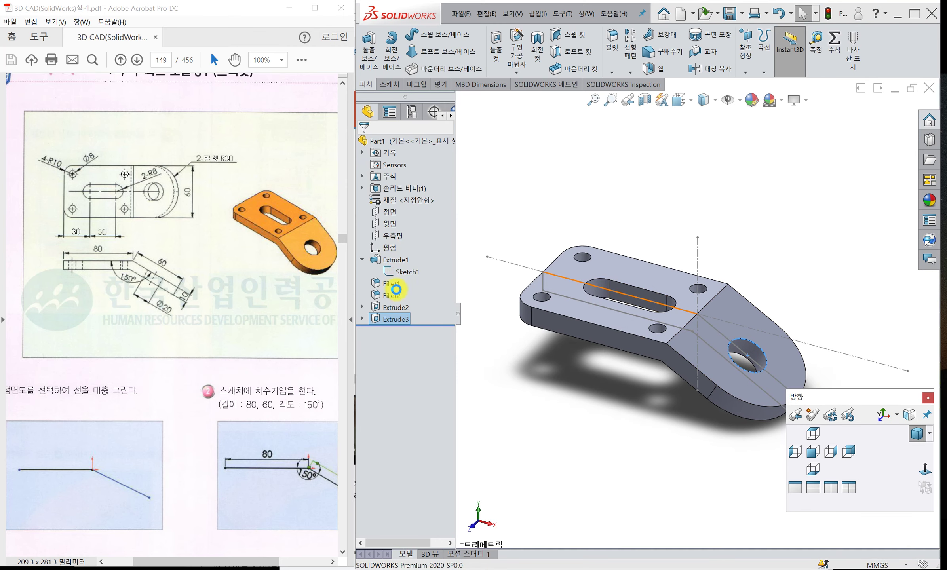
Hide the bracket's profile sketch (Sketch1) with its construction lines in the graphics area.
right_click(526, 271)
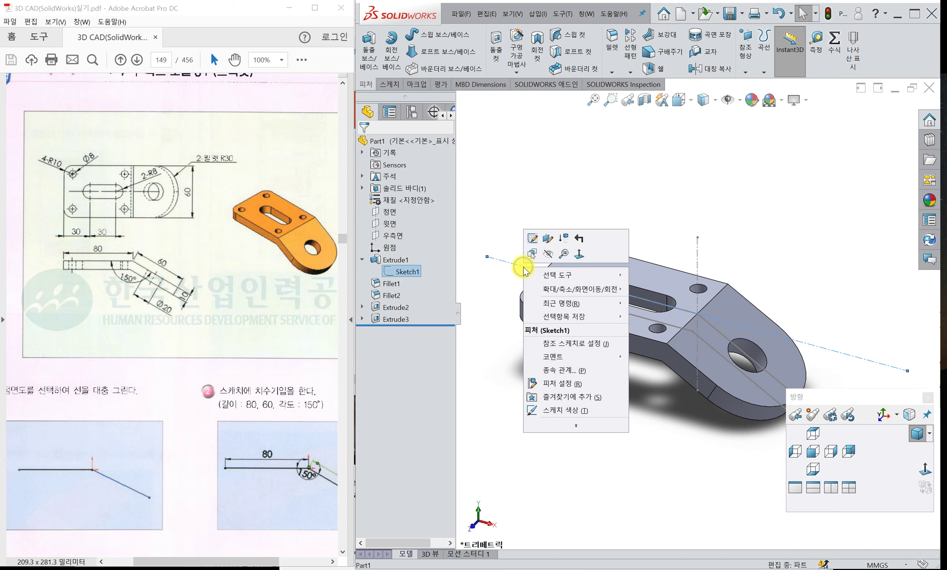
click(548, 254)
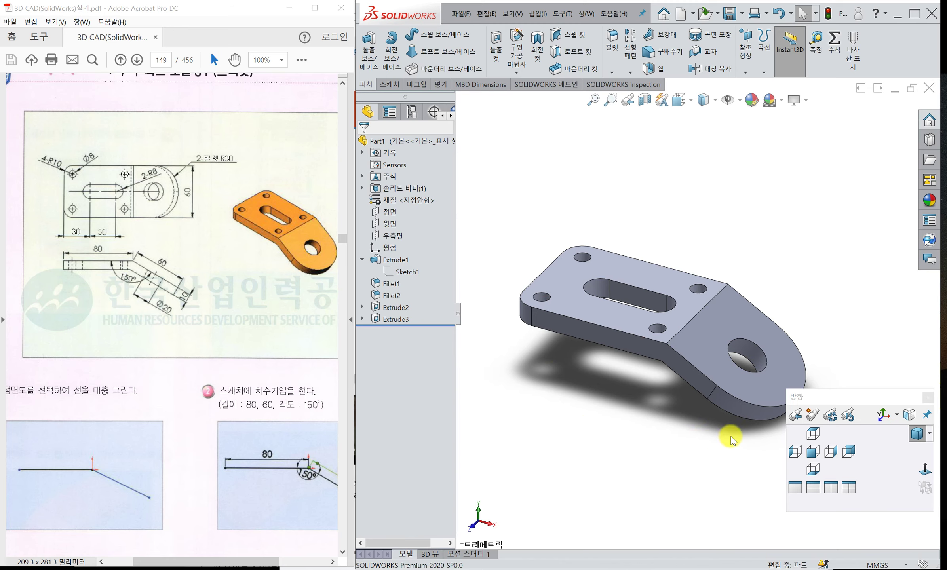
scroll(730, 439, down, 2)
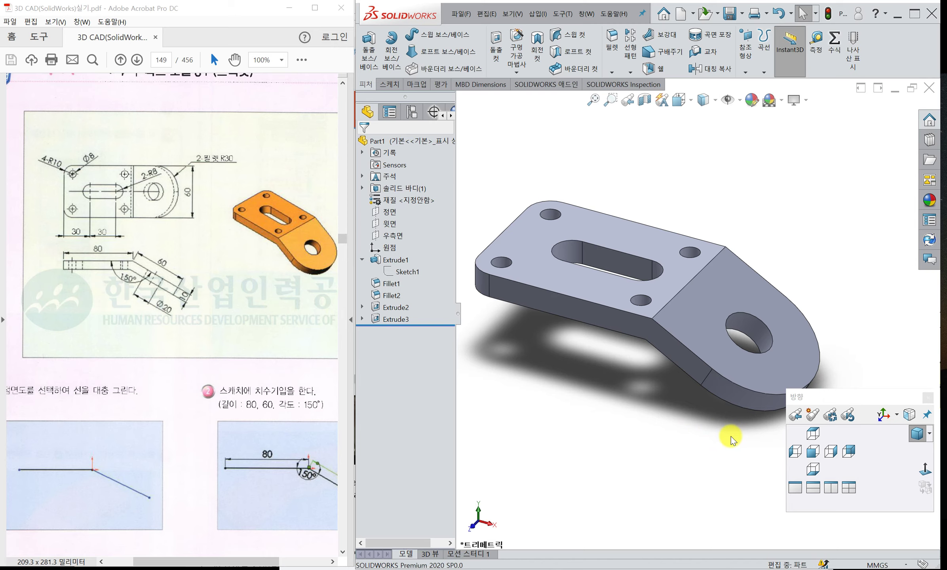
Start editing the appearance colour with the whole part as the selected geometry.
scroll(685, 424, down, 2)
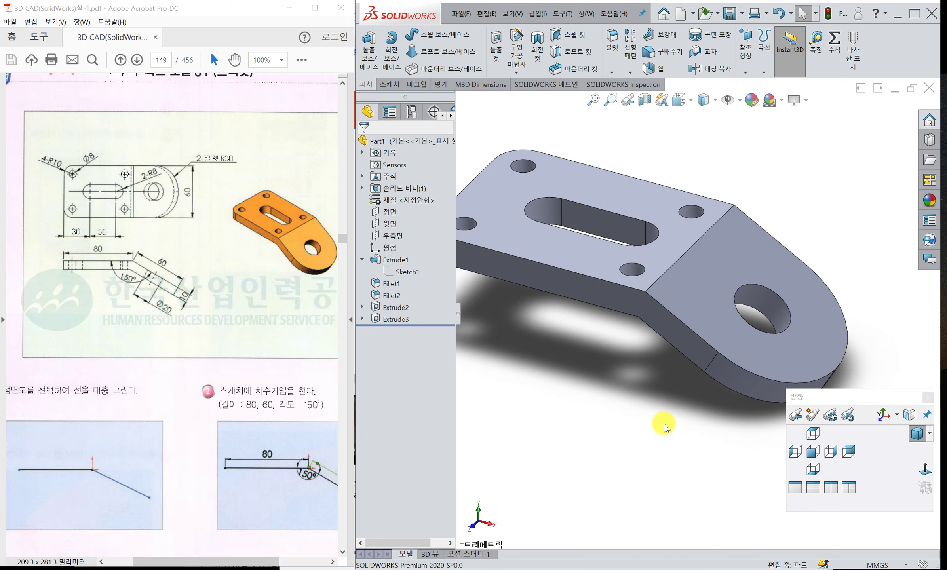
scroll(663, 423, up, 3)
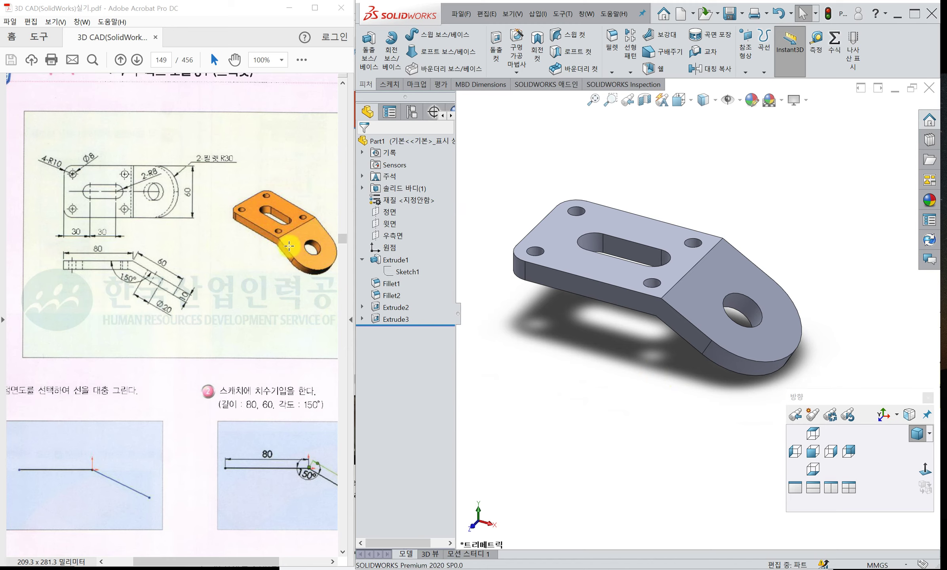
click(751, 99)
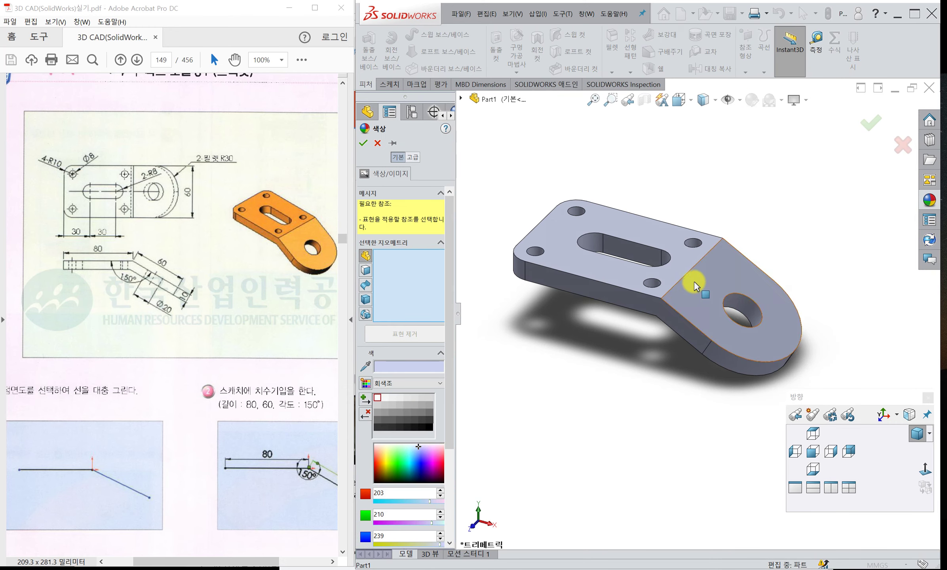
click(366, 257)
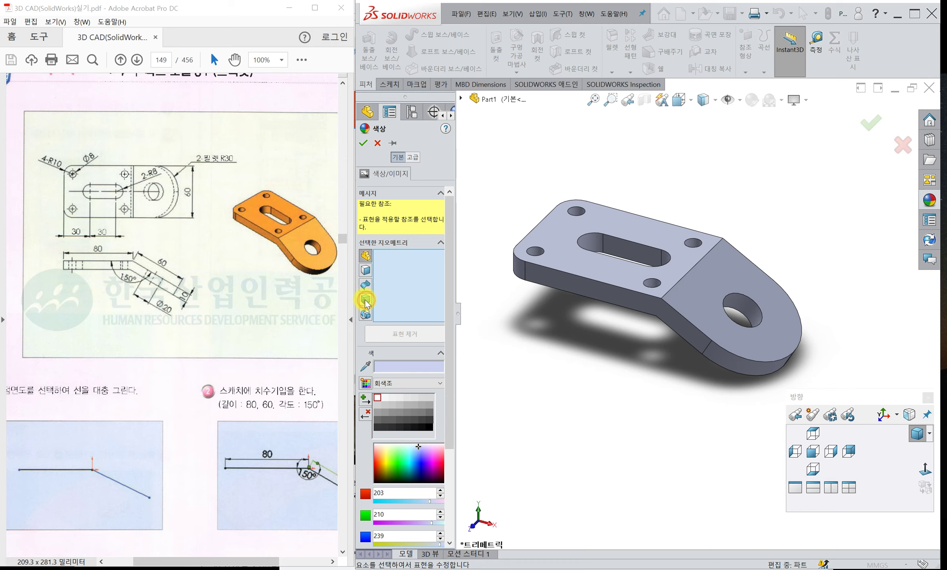
click(610, 273)
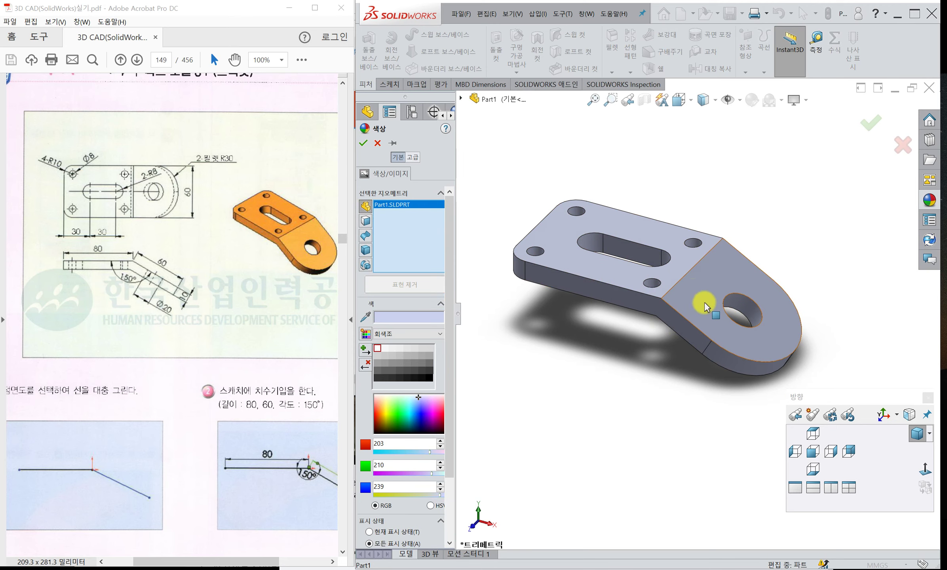
Try blue, light green, pink and light orange colours on the whole bracket.
click(420, 412)
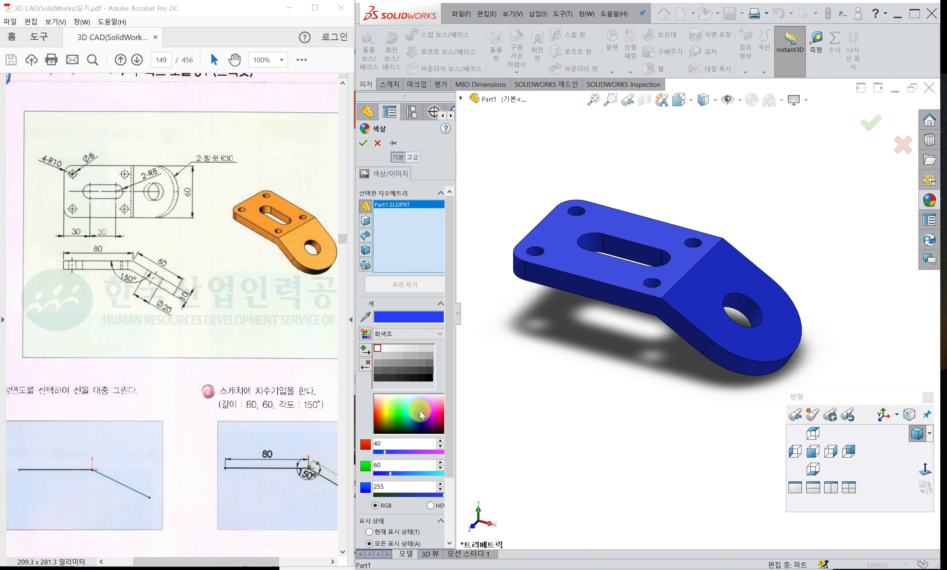
click(401, 410)
click(398, 398)
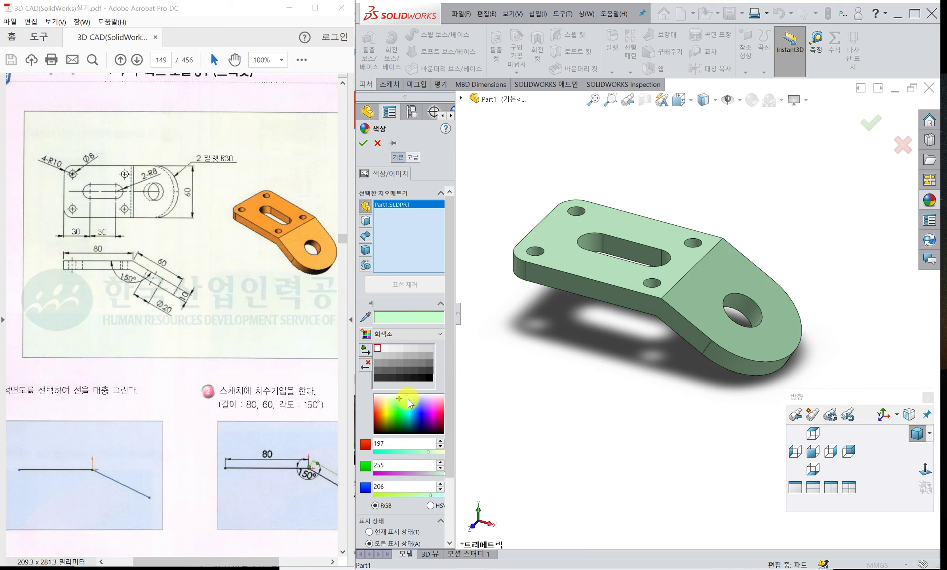
click(407, 399)
click(433, 410)
click(436, 402)
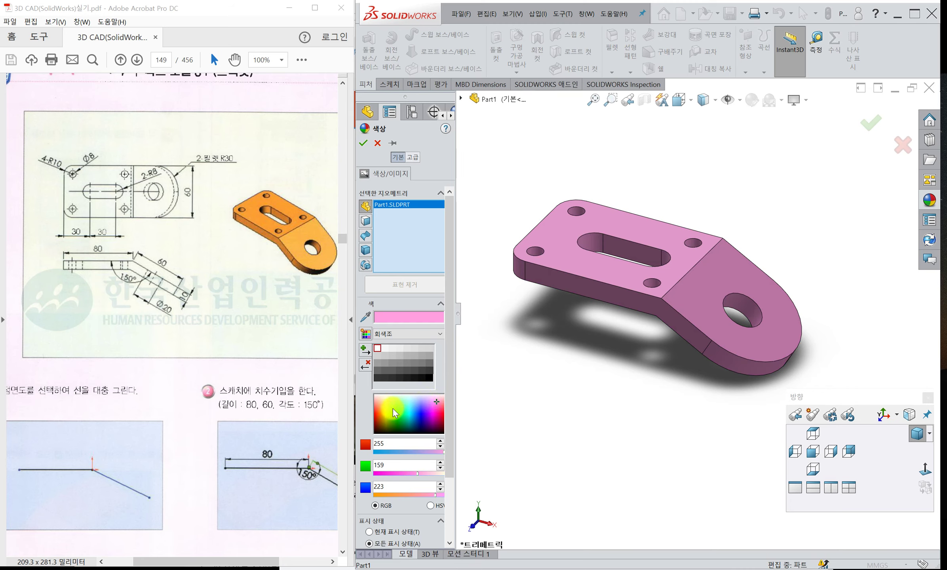
click(377, 400)
click(377, 398)
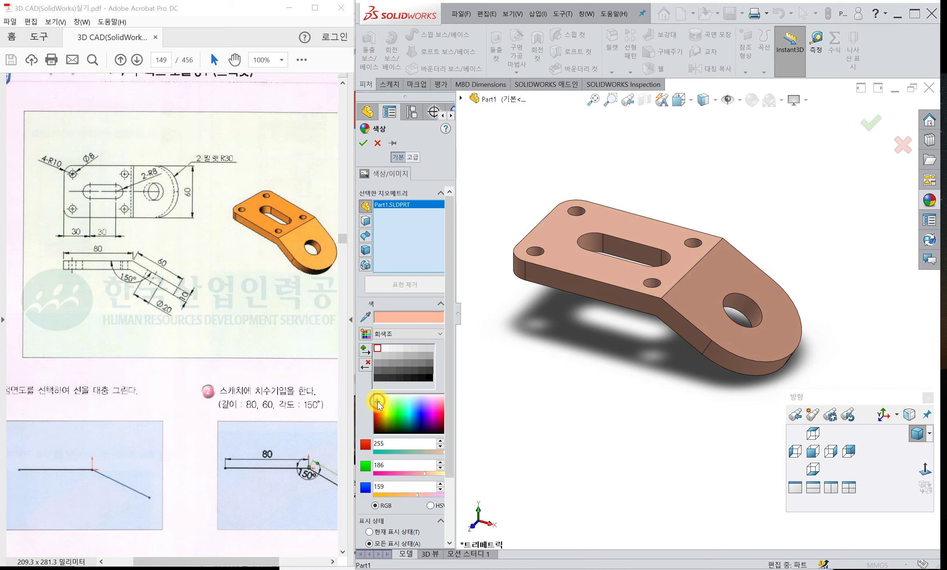
click(378, 402)
Colour only the slot's long inner face near-black (RGB 14, 14, 14), removing the whole part from the selected geometry.
click(620, 246)
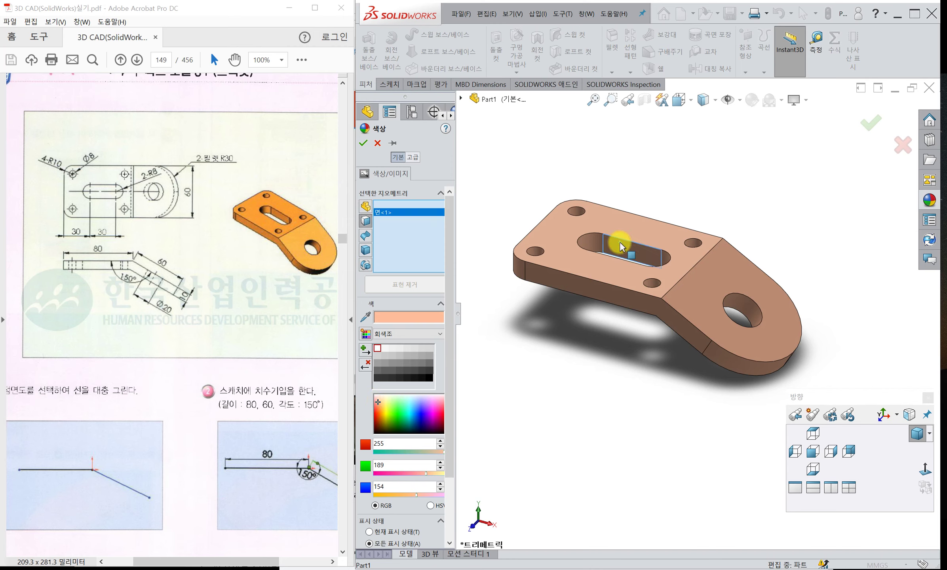
click(423, 376)
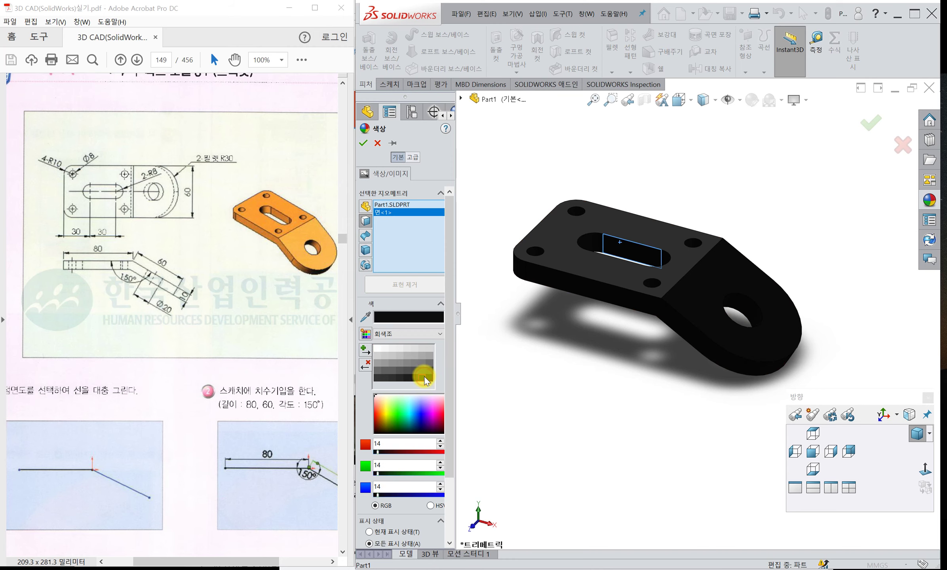
click(391, 208)
right_click(391, 209)
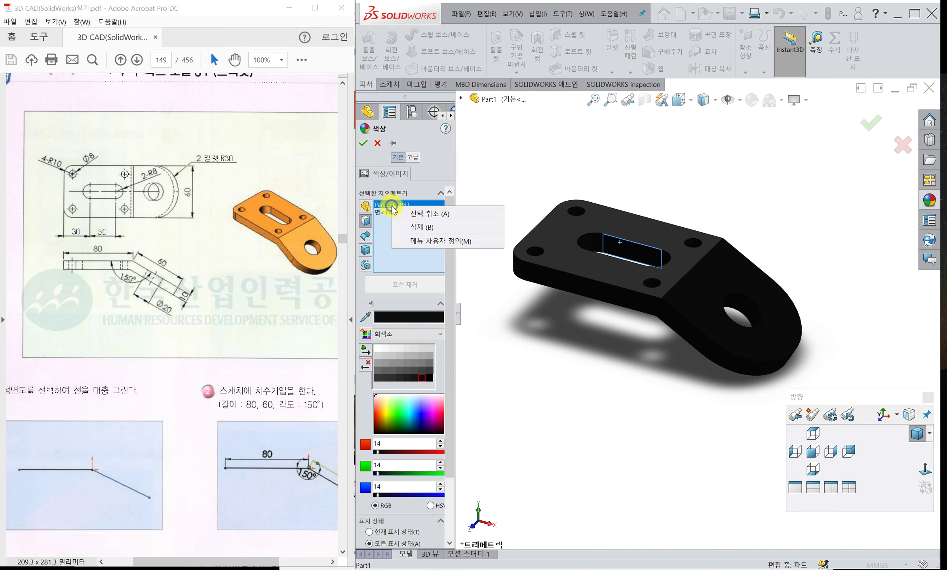
click(426, 229)
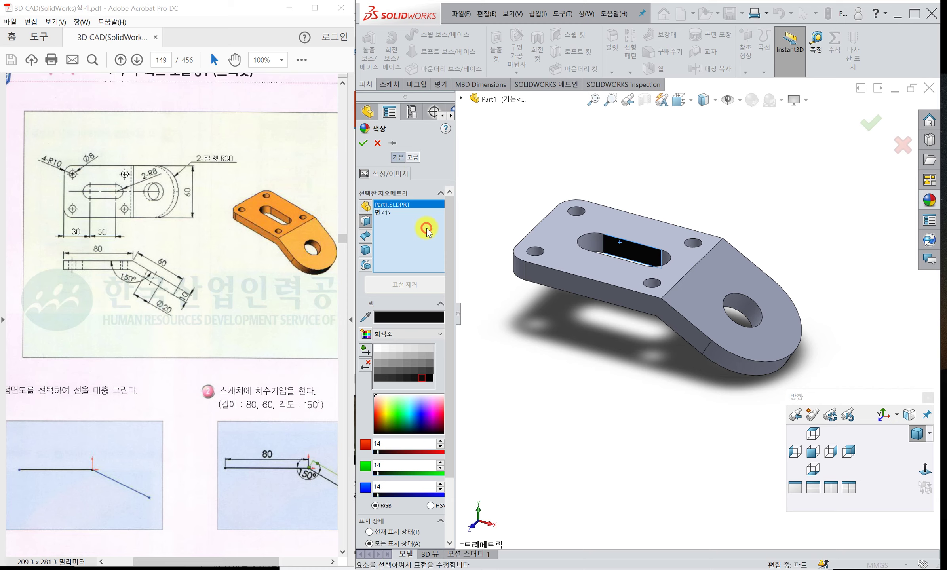
Add the remaining three inner faces of the slot to the geometry being coloured.
click(596, 244)
middle_drag(599, 267, 546, 374)
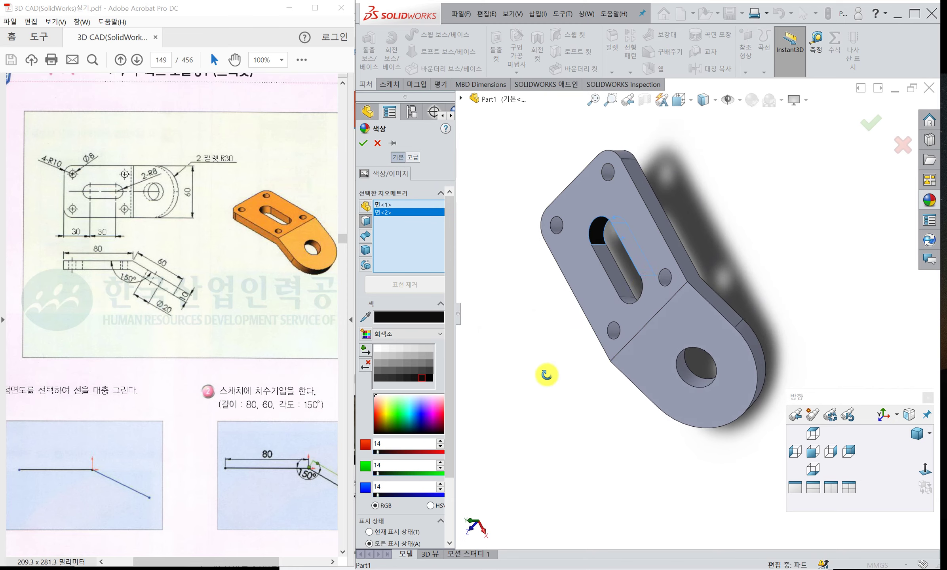
click(628, 271)
middle_drag(637, 271, 686, 303)
click(679, 306)
middle_drag(721, 334, 712, 282)
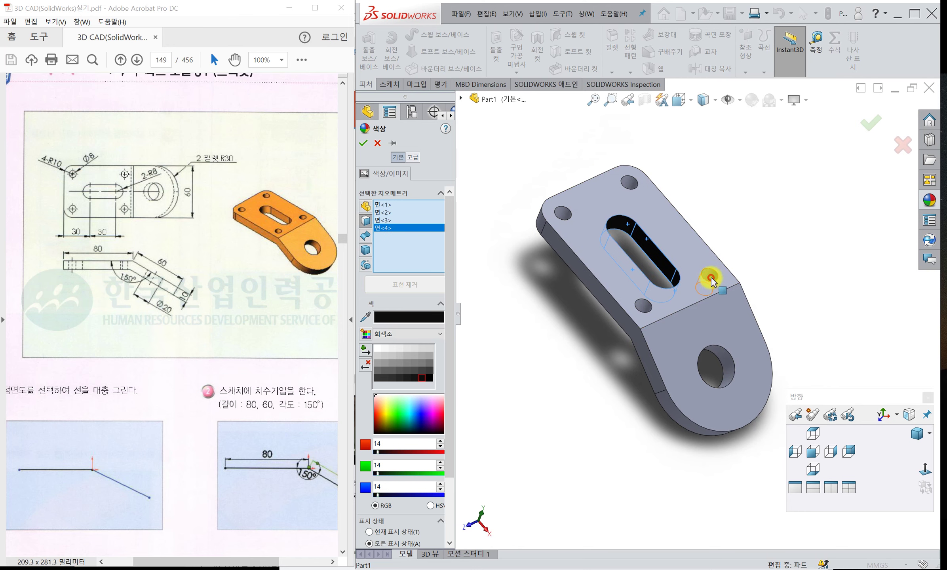
Add the inner faces of the four 8 mm corner holes and the 20 mm hole to the geometry being coloured.
click(711, 282)
click(630, 183)
click(560, 213)
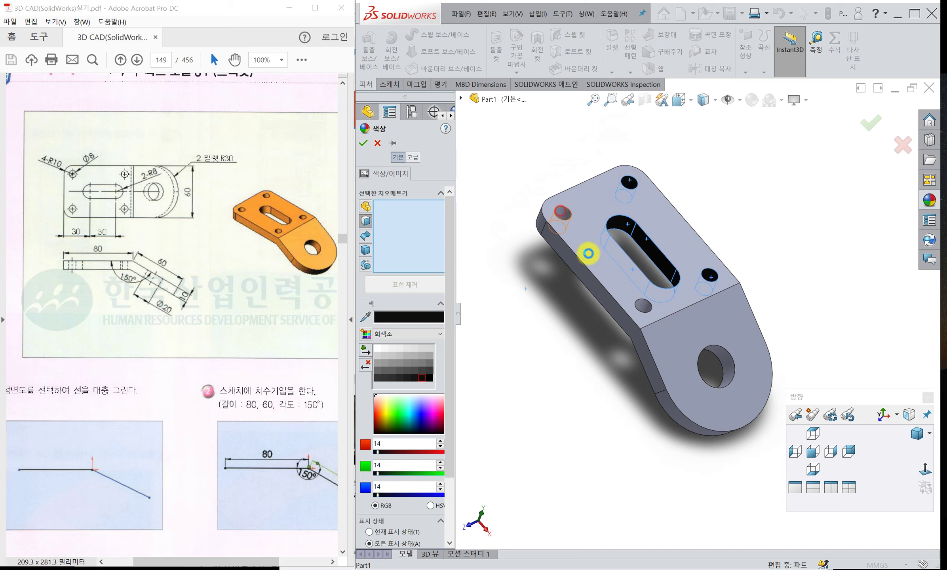
click(641, 305)
click(729, 367)
Set the colour of the selected slot and hole faces to magenta-pink (RGB 255, 16, 130) and apply it.
click(438, 418)
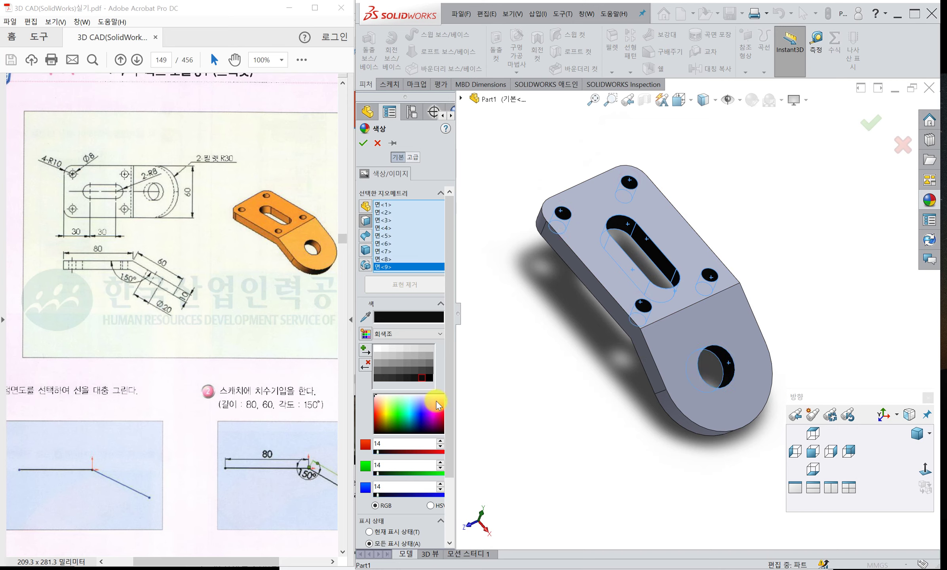
click(439, 415)
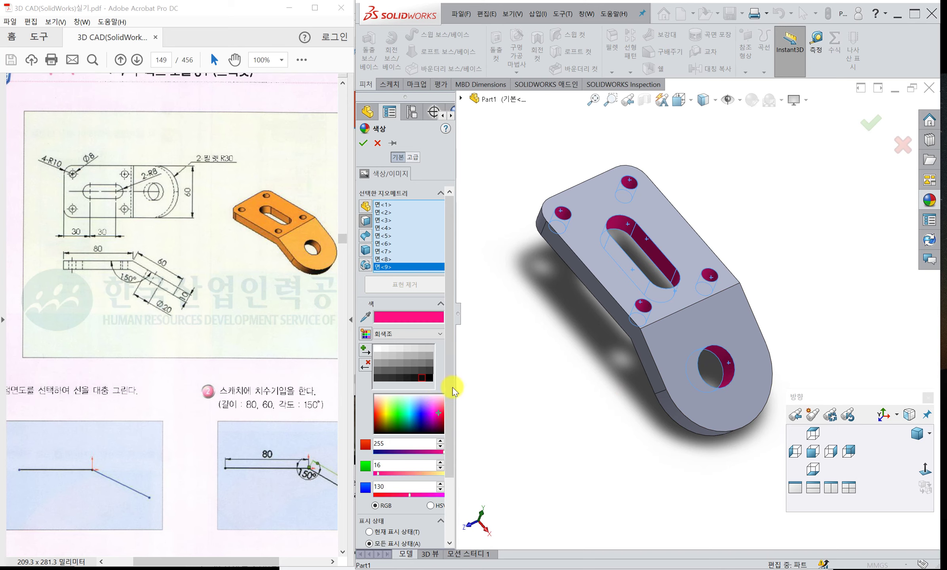
click(363, 143)
Show the coloured bracket in trimetric view and maximize the modelling window.
click(915, 434)
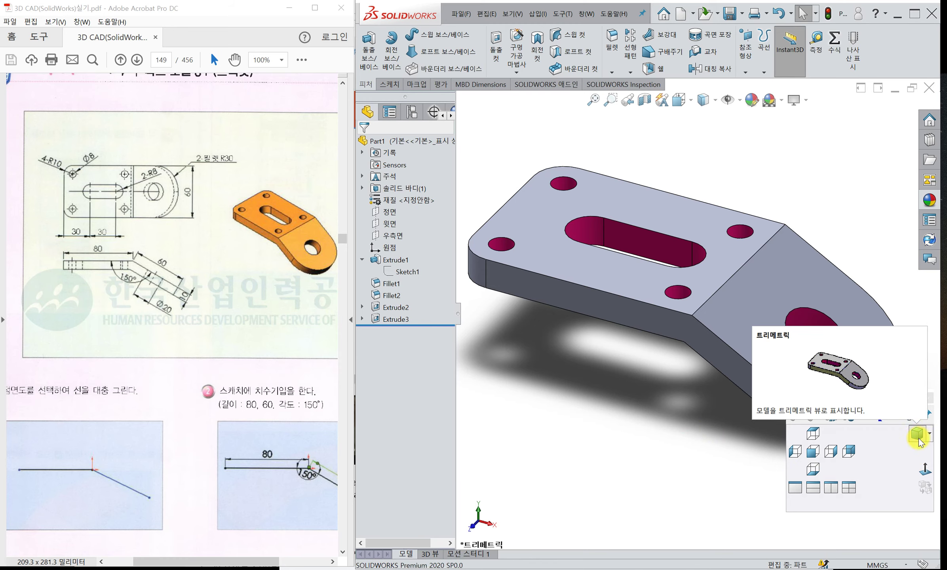
click(912, 16)
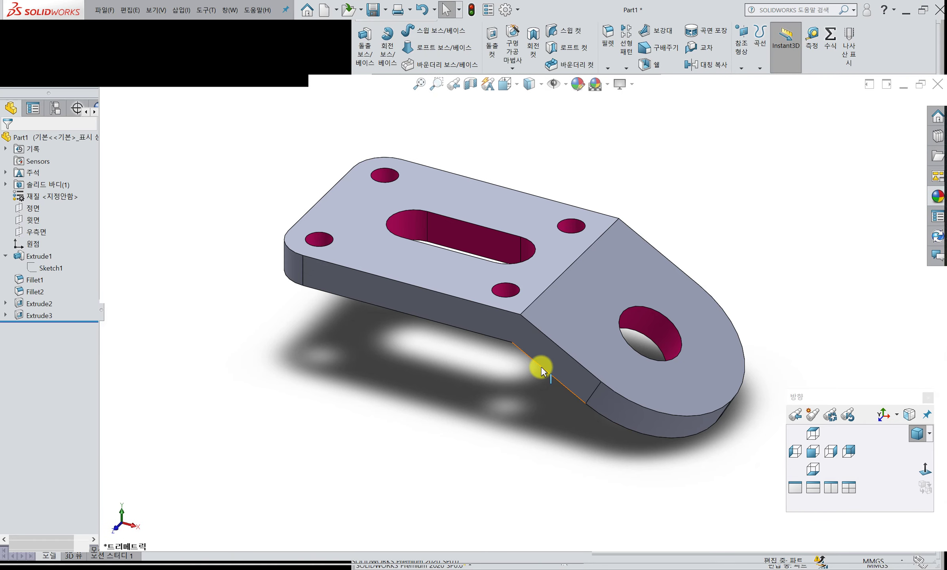